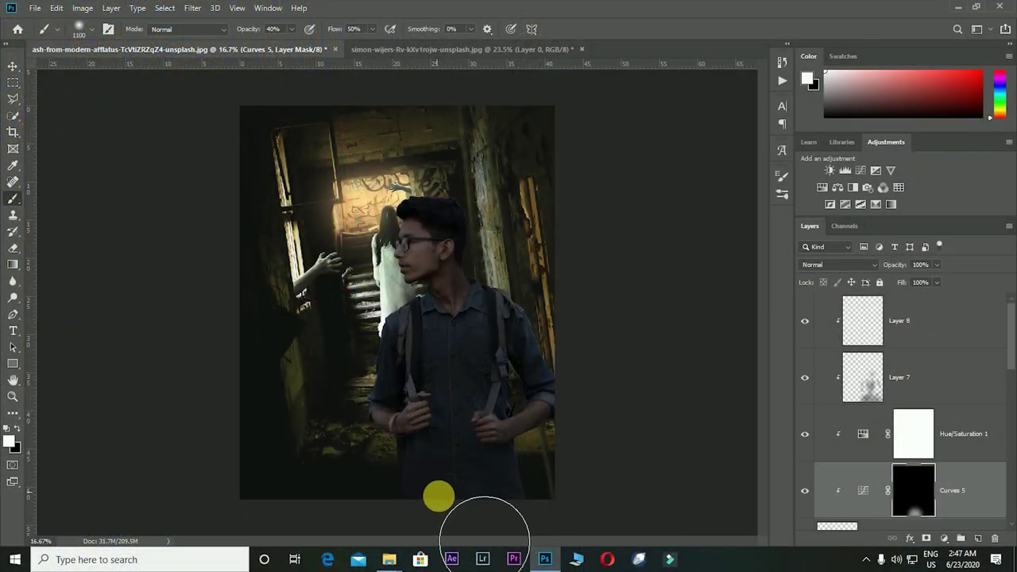
Extend the Curves 5 darkening mask over the man's lower body and torso
{"action": "left_click_drag", "start_coordinate": [484, 541], "coordinate": [565, 425]}
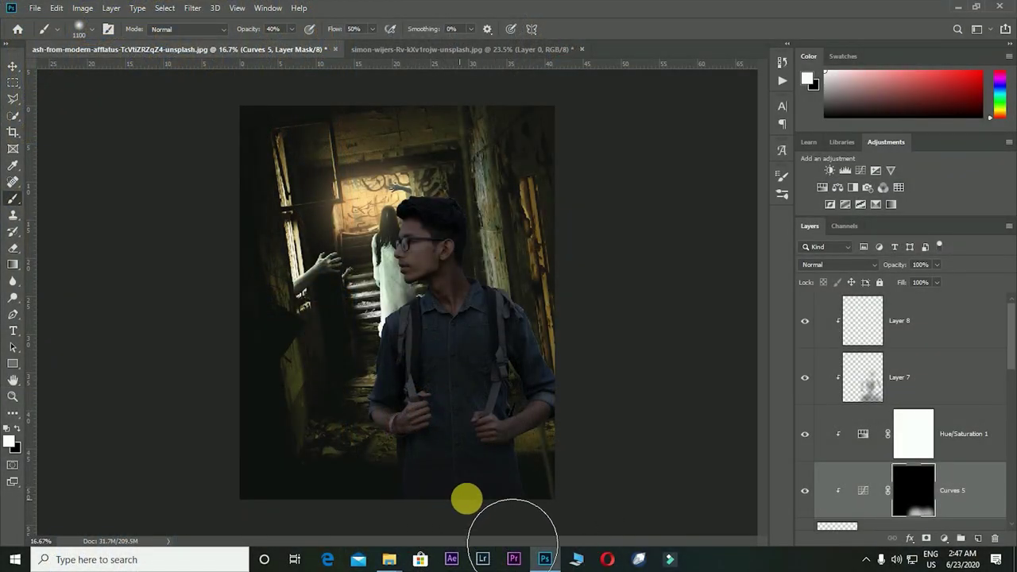
{"action": "key", "text": "bracketleft"}
{"action": "key", "text": "bracketleft"}
{"action": "key", "text": "bracketleft"}
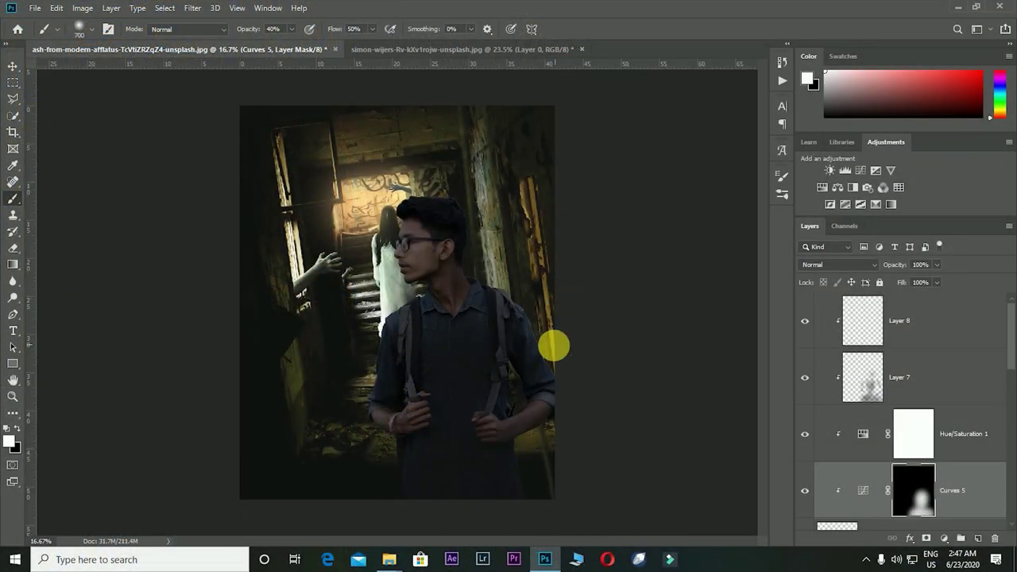
{"action": "left_click_drag", "start_coordinate": [433, 338], "coordinate": [582, 304]}
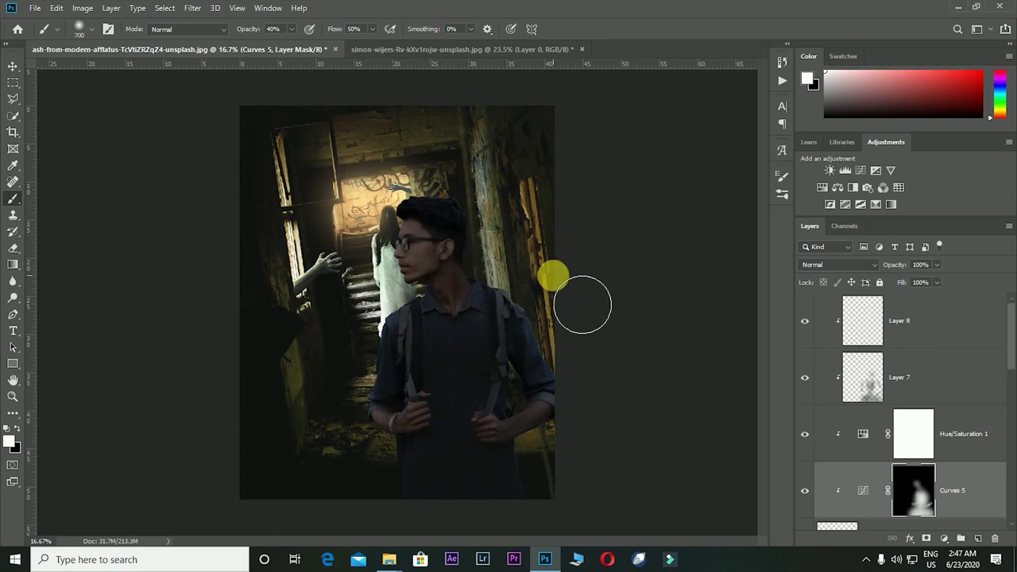
Switch to Layer 8 with a small brush, framing the man's face, torso and hand
{"action": "left_click", "coordinate": [897, 327]}
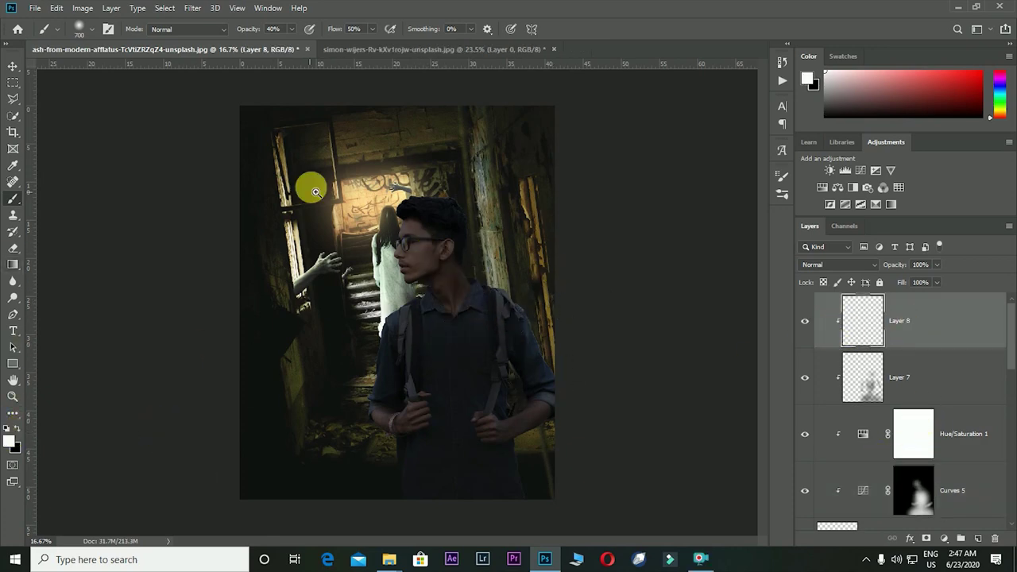
{"action": "scroll", "coordinate": [307, 186], "scroll_direction": "up", "scroll_amount": 5}
{"action": "key", "text": "bracketleft"}
{"action": "key", "text": "bracketleft"}
{"action": "key", "text": "bracketleft"}
{"action": "key", "text": "bracketleft"}
{"action": "key", "text": "bracketleft"}
{"action": "key", "text": "bracketleft"}
{"action": "mouse_move", "coordinate": [318, 251]}
{"action": "left_mouse_down"}
{"action": "mouse_move", "coordinate": [291, 289]}
{"action": "mouse_move", "coordinate": [443, 285]}
{"action": "mouse_move", "coordinate": [422, 226]}
{"action": "mouse_move", "coordinate": [448, 272]}
{"action": "mouse_move", "coordinate": [499, 305]}
{"action": "mouse_move", "coordinate": [509, 296]}
{"action": "left_mouse_up"}
{"action": "key", "text": "bracketleft"}
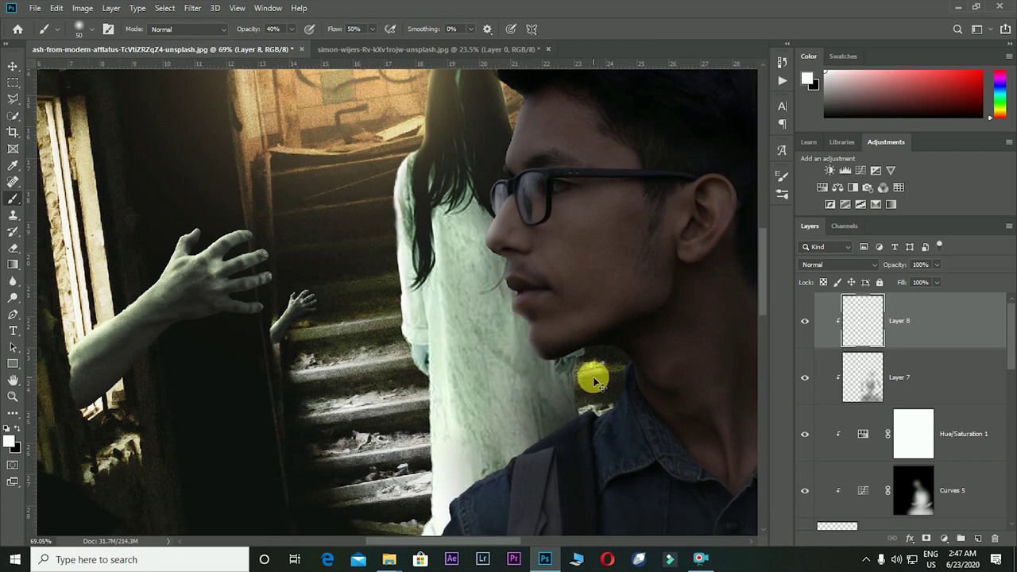
{"action": "key", "text": "ctrl+minus"}
{"action": "key", "text": "ctrl+minus"}
{"action": "key", "text": "ctrl+minus"}
{"action": "key", "text": "ctrl+plus"}
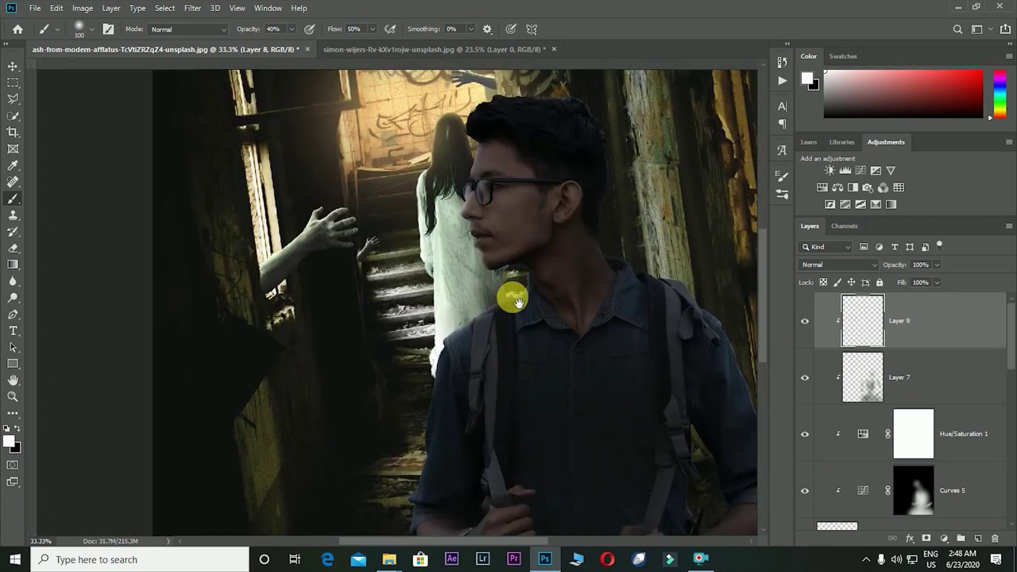
{"action": "scroll", "coordinate": [456, 370], "scroll_direction": "up", "scroll_amount": 5}
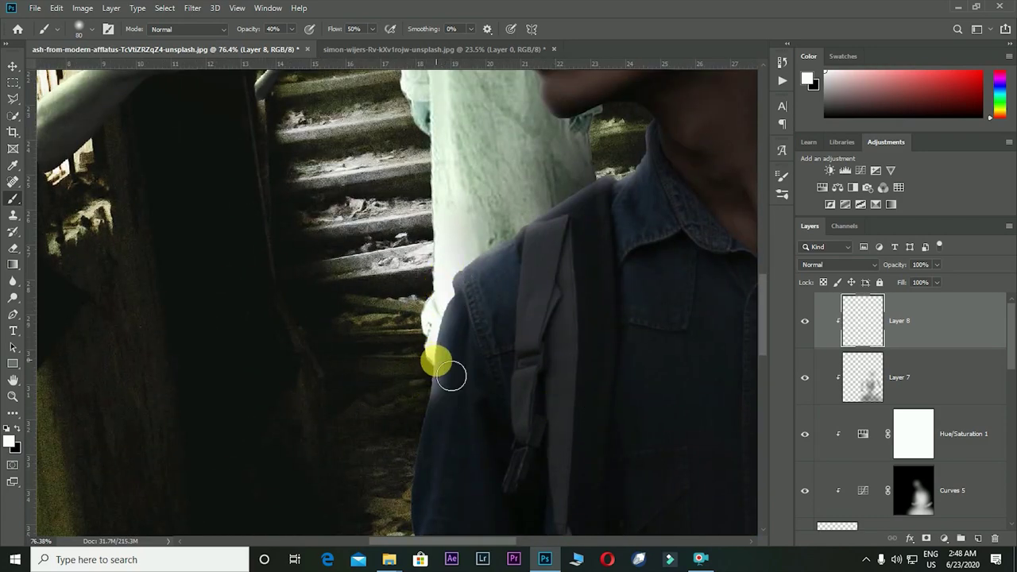
{"action": "left_click_drag", "start_coordinate": [399, 426], "coordinate": [454, 313]}
{"action": "scroll", "coordinate": [432, 476], "scroll_direction": "down", "scroll_amount": 3}
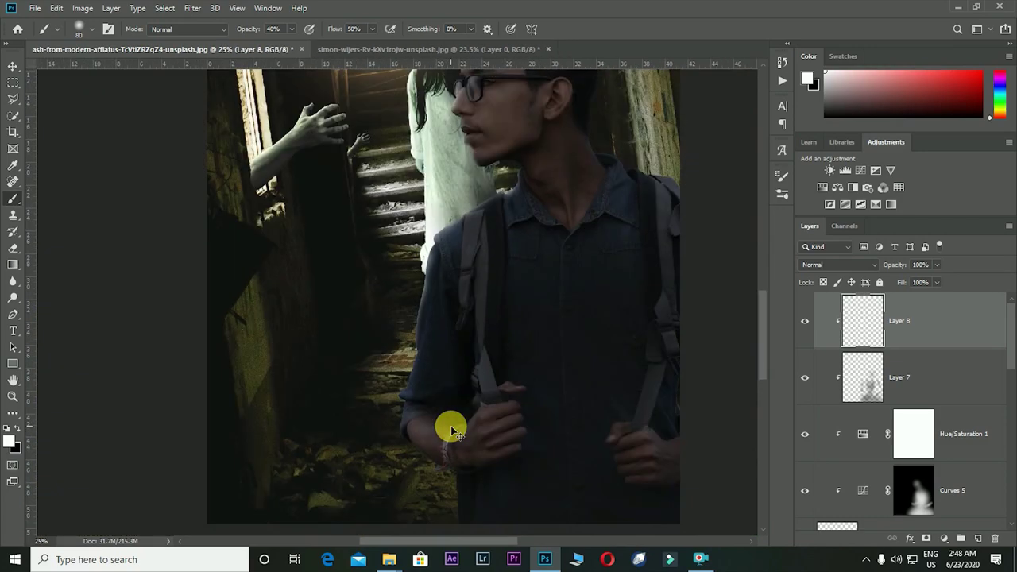
{"action": "left_click_drag", "start_coordinate": [306, 318], "coordinate": [513, 495]}
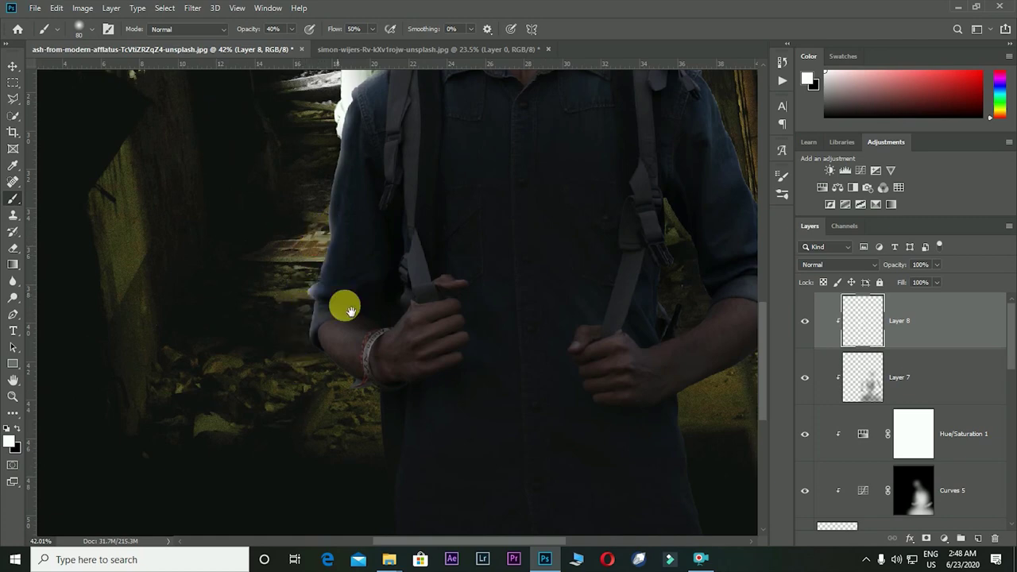
{"action": "scroll", "coordinate": [345, 302], "scroll_direction": "down", "scroll_amount": 2}
{"action": "scroll", "coordinate": [329, 408], "scroll_direction": "down", "scroll_amount": 2}
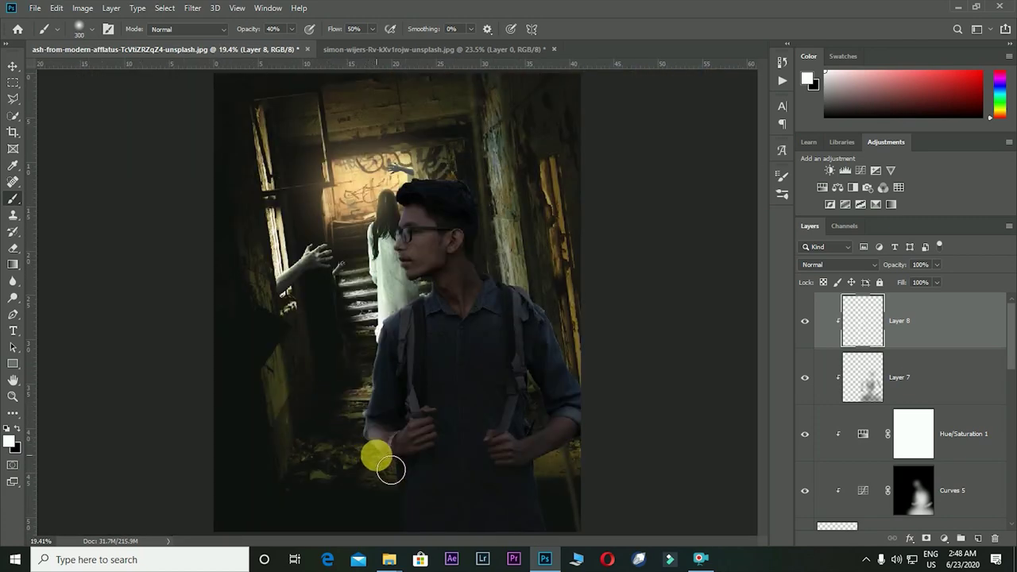
{"action": "scroll", "coordinate": [490, 416], "scroll_direction": "up", "scroll_amount": 5}
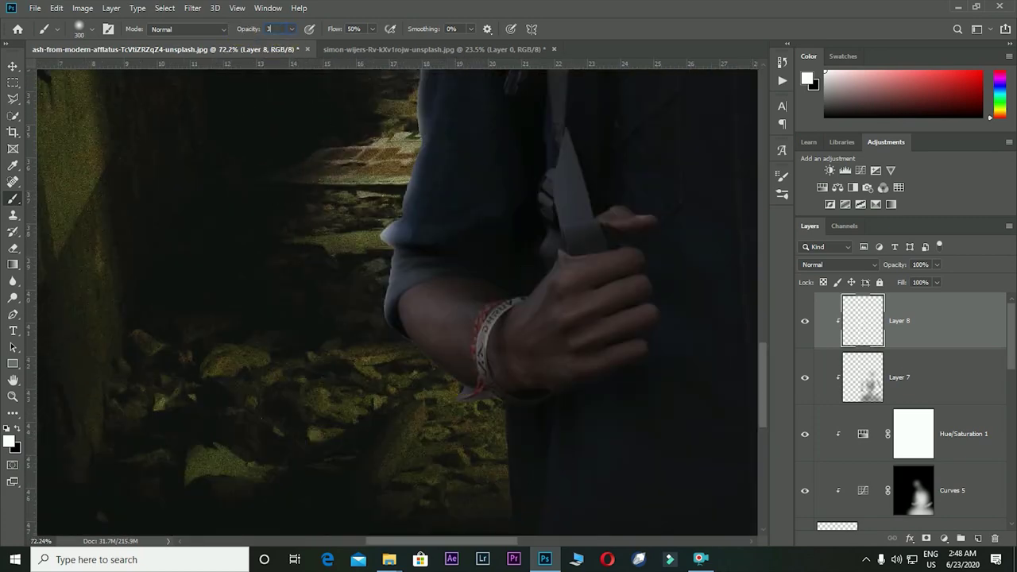
{"action": "left_click_drag", "start_coordinate": [249, 30], "coordinate": [240, 30]}
Set brush opacity and flow to 30% and paint soft light along the man's shoulder
{"action": "key", "text": "bracketleft"}
{"action": "key", "text": "bracketleft"}
{"action": "key", "text": "bracketleft"}
{"action": "key", "text": "bracketleft"}
{"action": "scroll", "coordinate": [616, 320], "scroll_direction": "down", "scroll_amount": 1}
{"action": "scroll", "coordinate": [616, 319], "scroll_direction": "down", "scroll_amount": 2}
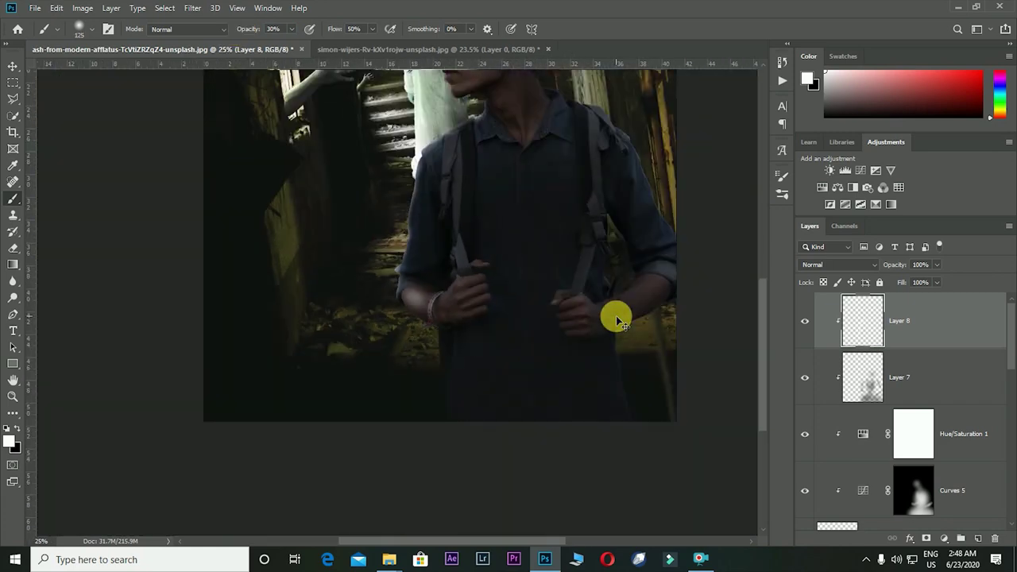
{"action": "scroll", "coordinate": [617, 319], "scroll_direction": "down", "scroll_amount": 2}
{"action": "left_click", "coordinate": [419, 412]}
{"action": "key", "text": "bracketright"}
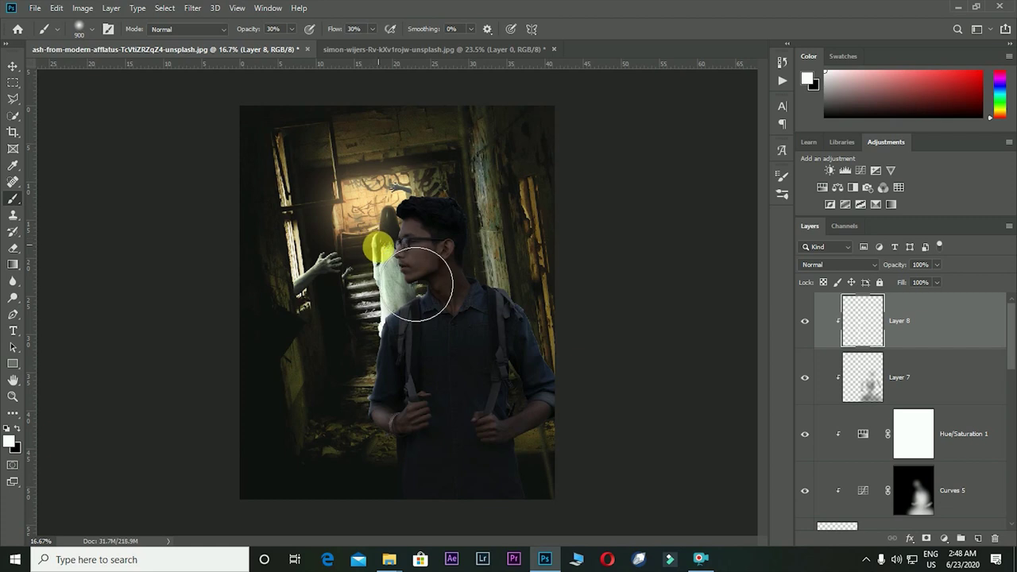
{"action": "left_click_drag", "start_coordinate": [419, 284], "coordinate": [531, 359]}
Add Curves 6 above Hue/Saturation 1, raising the Green midtones and white point
{"action": "left_click", "coordinate": [970, 442]}
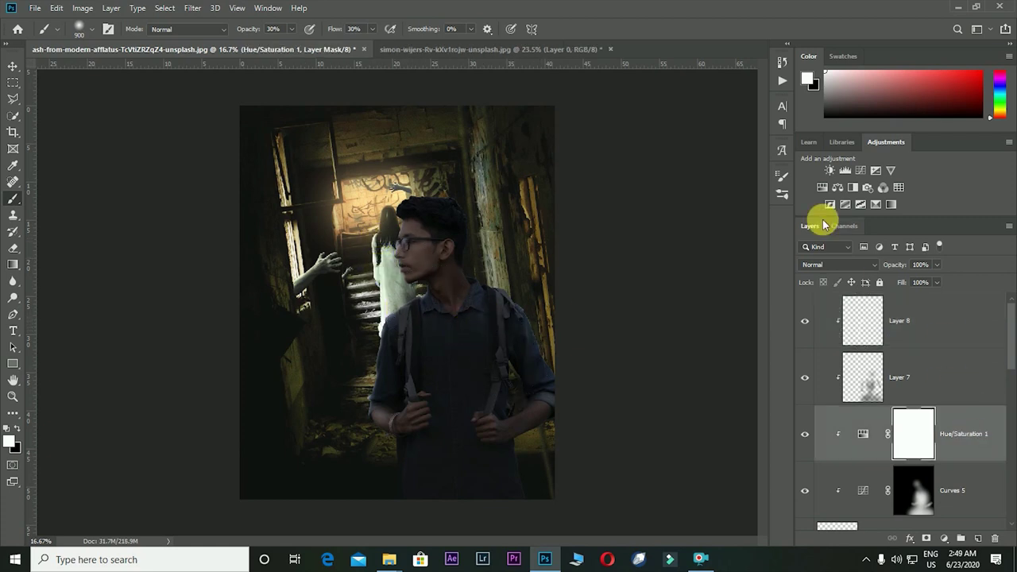
{"action": "left_click", "coordinate": [845, 170]}
{"action": "left_click", "coordinate": [670, 165]}
{"action": "left_click", "coordinate": [704, 198]}
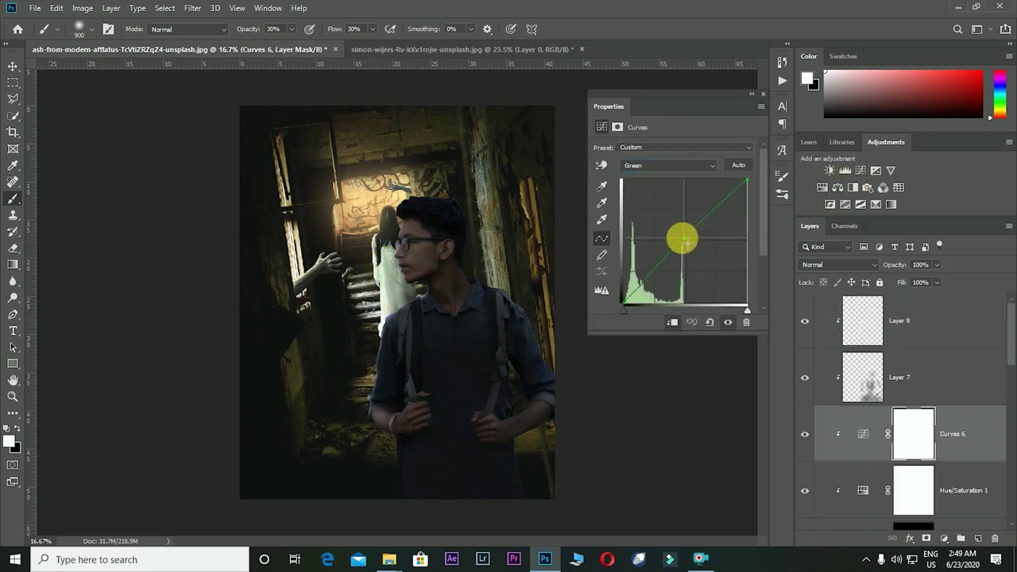
{"action": "left_click_drag", "start_coordinate": [686, 238], "coordinate": [681, 235]}
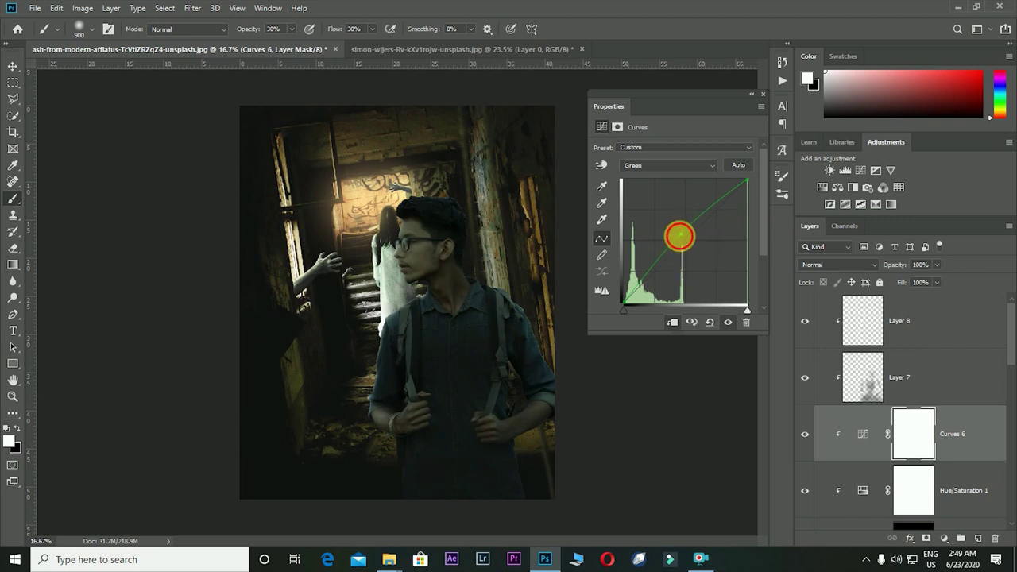
{"action": "left_click_drag", "start_coordinate": [741, 183], "coordinate": [775, 179]}
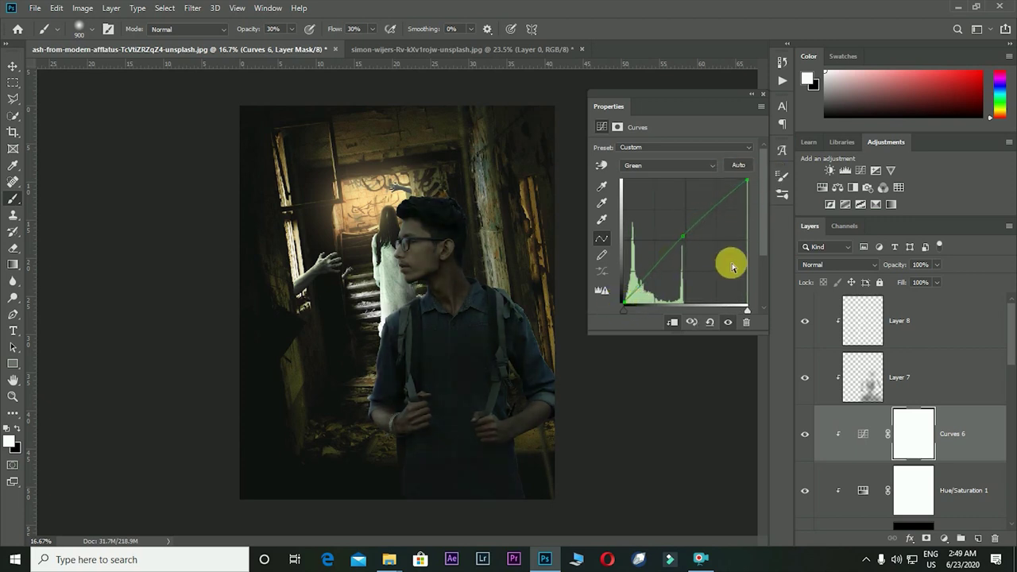
Add a control point on the Curves 6 Blue channel curve
{"action": "left_click", "coordinate": [689, 163]}
{"action": "left_click", "coordinate": [683, 198]}
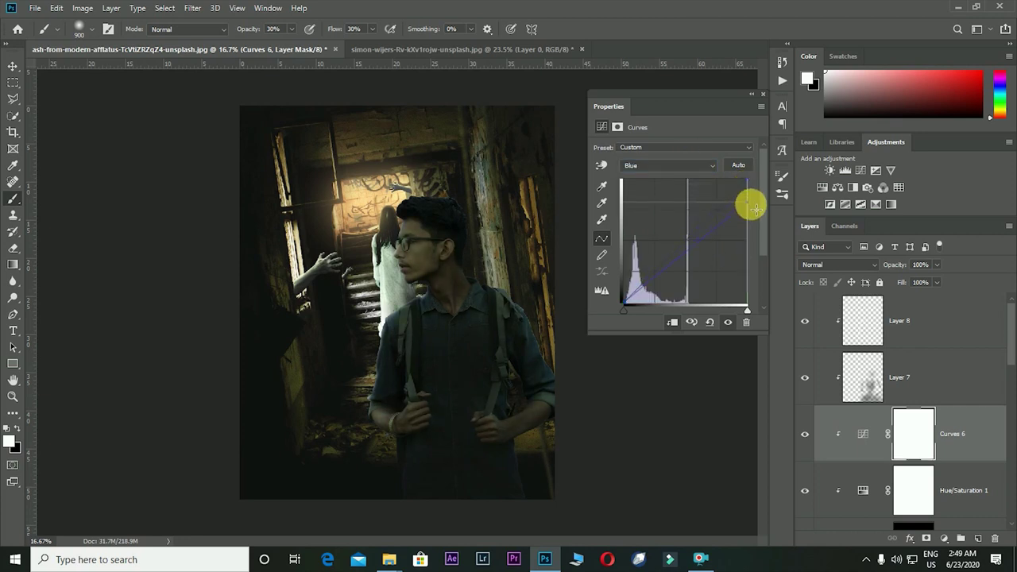
{"action": "left_click", "coordinate": [688, 244]}
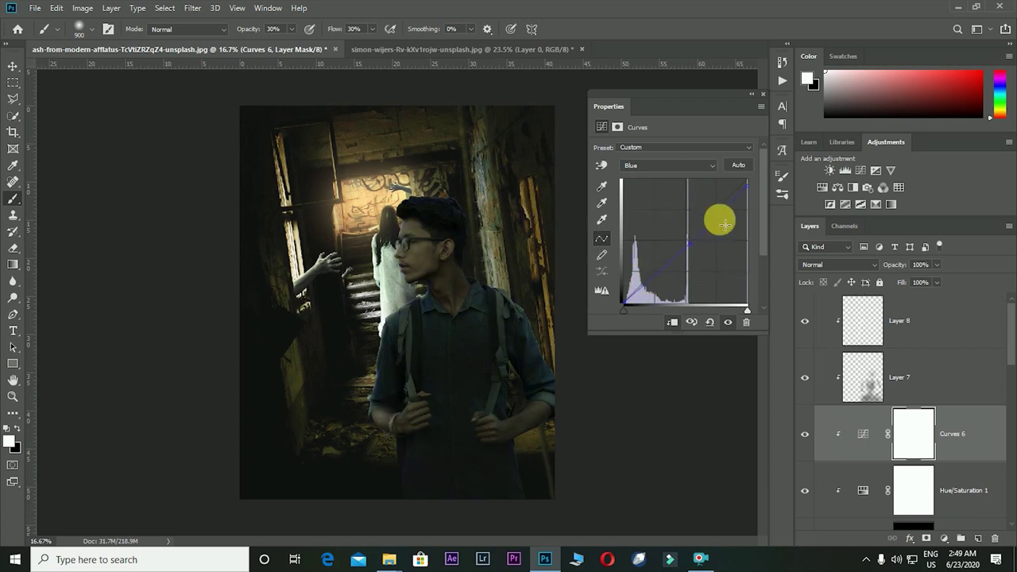
{"action": "left_click", "coordinate": [763, 97]}
On Layer 8, paint a faint highlight on the man's cheek with a small brush
{"action": "left_click", "coordinate": [818, 320]}
{"action": "scroll", "coordinate": [556, 262], "scroll_direction": "up", "scroll_amount": 5}
{"action": "scroll", "coordinate": [564, 291], "scroll_direction": "up", "scroll_amount": 1}
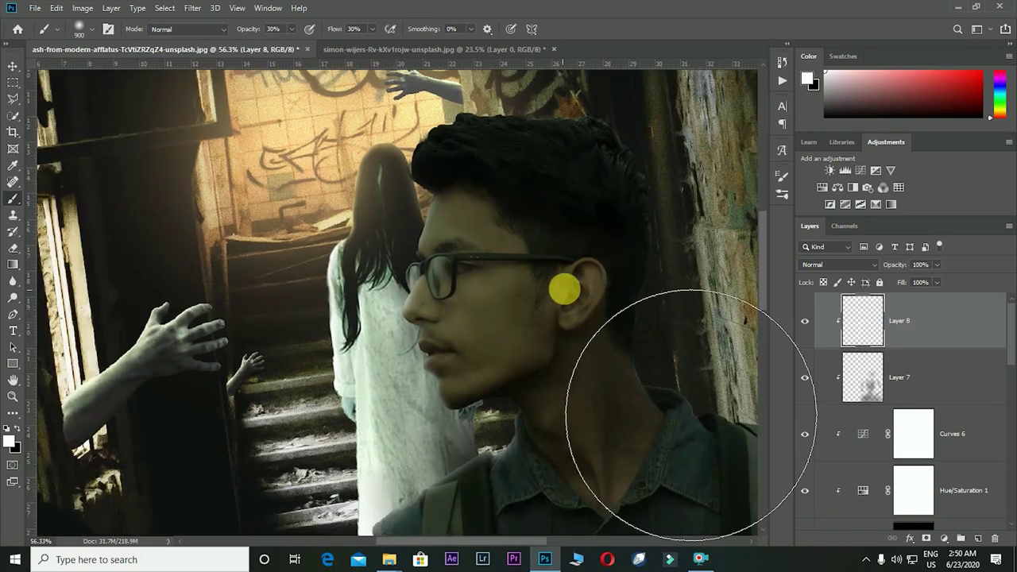
{"action": "key", "text": "bracketleft"}
{"action": "key", "text": "bracketleft"}
{"action": "key", "text": "bracketleft"}
{"action": "mouse_move", "coordinate": [471, 302]}
{"action": "left_mouse_down"}
{"action": "mouse_move", "coordinate": [470, 334]}
{"action": "mouse_move", "coordinate": [515, 301]}
{"action": "left_mouse_up"}
{"action": "key", "text": "bracketleft"}
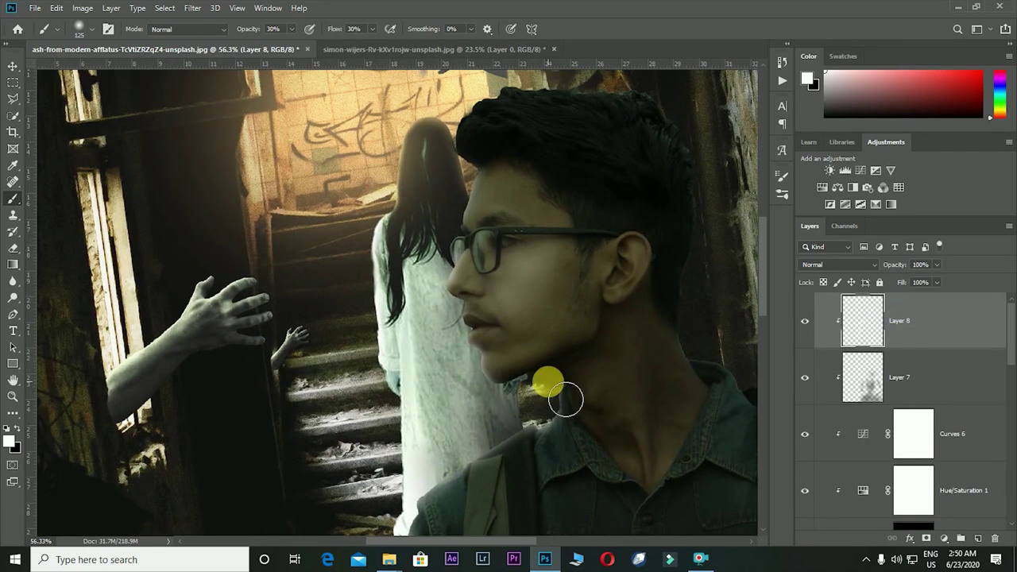
{"action": "mouse_move", "coordinate": [530, 443]}
{"action": "left_mouse_down"}
{"action": "mouse_move", "coordinate": [535, 395]}
{"action": "mouse_move", "coordinate": [310, 150]}
{"action": "left_mouse_up"}
Review the whole image, then add a new empty Layer 9 above Layer 8
{"action": "key", "text": "h"}
{"action": "scroll", "coordinate": [357, 363], "scroll_direction": "up", "scroll_amount": 2}
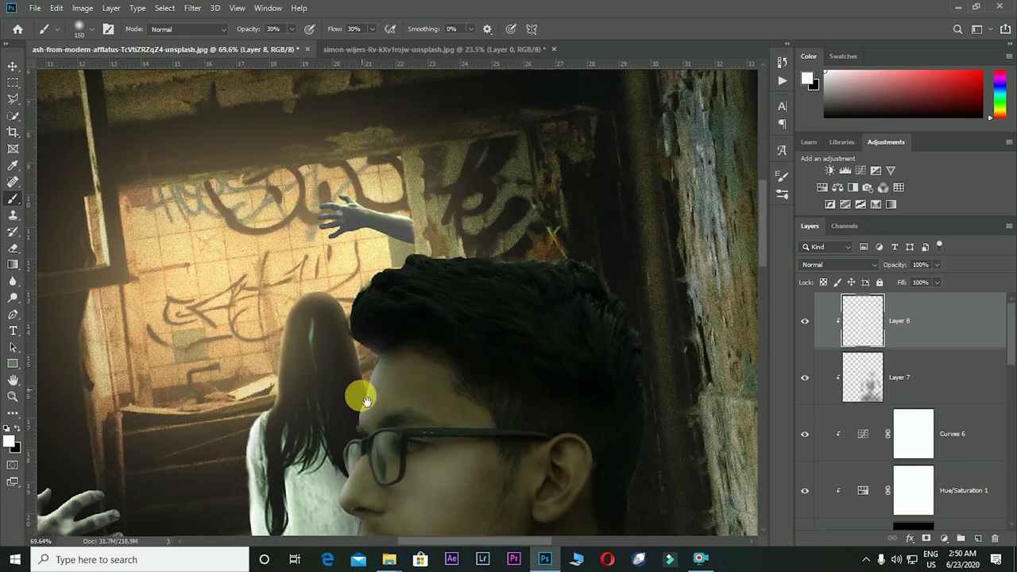
{"action": "scroll", "coordinate": [356, 397], "scroll_direction": "up", "scroll_amount": 1}
{"action": "scroll", "coordinate": [480, 322], "scroll_direction": "up", "scroll_amount": 1}
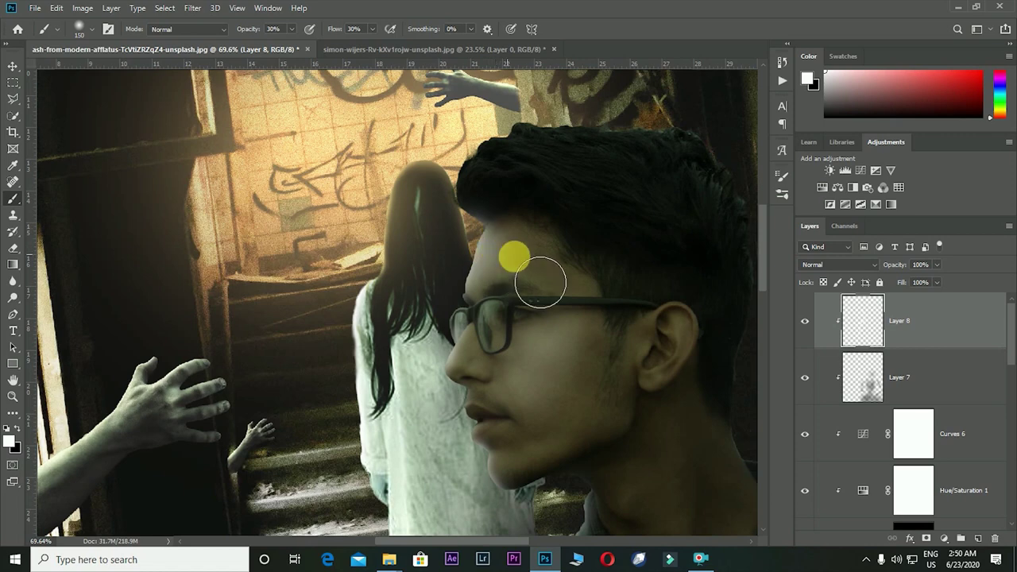
{"action": "scroll", "coordinate": [609, 275], "scroll_direction": "down", "scroll_amount": 1}
{"action": "scroll", "coordinate": [613, 279], "scroll_direction": "down", "scroll_amount": 3}
{"action": "scroll", "coordinate": [361, 146], "scroll_direction": "up", "scroll_amount": 2}
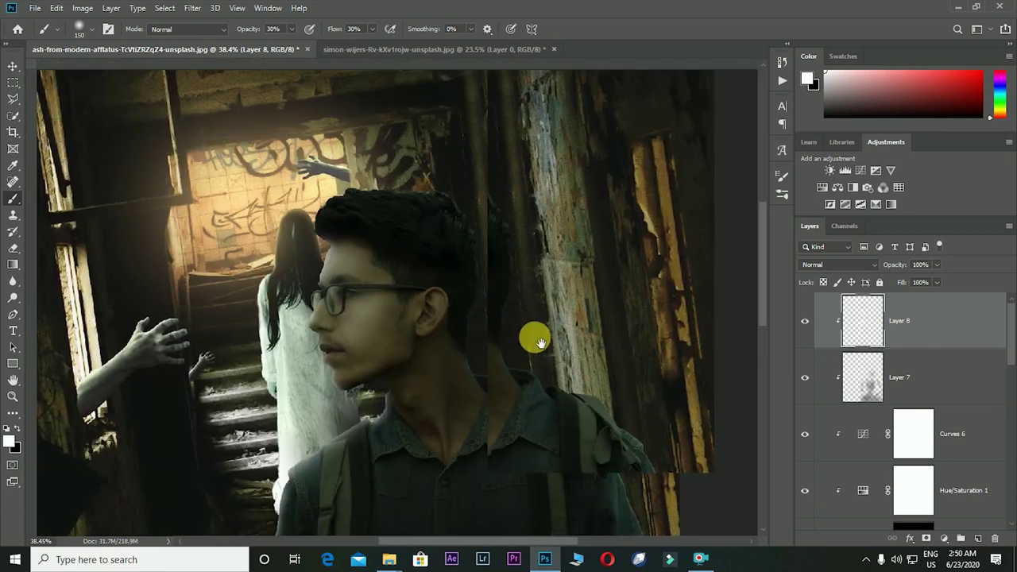
{"action": "scroll", "coordinate": [451, 334], "scroll_direction": "up", "scroll_amount": 1}
{"action": "scroll", "coordinate": [490, 349], "scroll_direction": "up", "scroll_amount": 1}
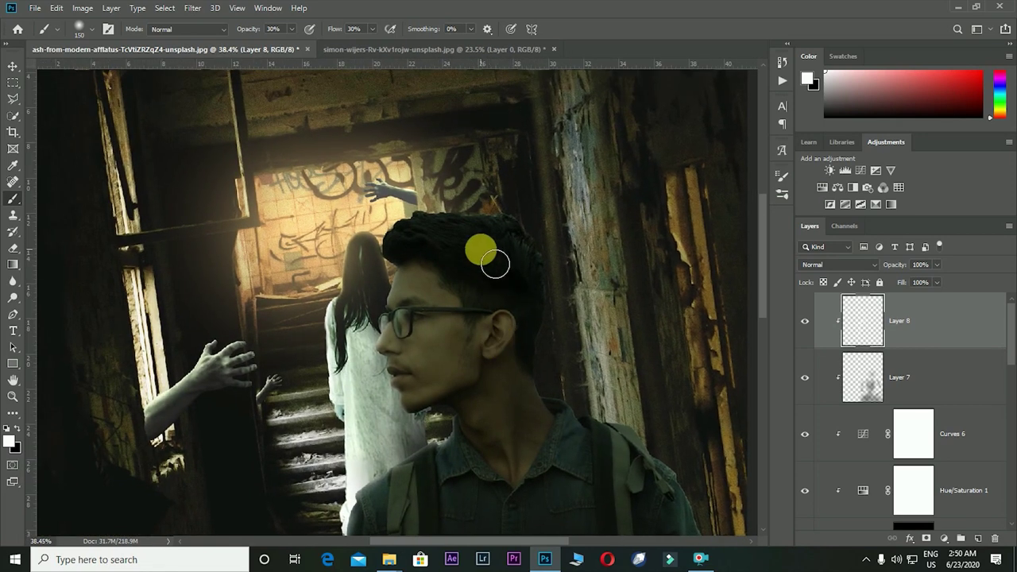
{"action": "key", "text": "bracketright"}
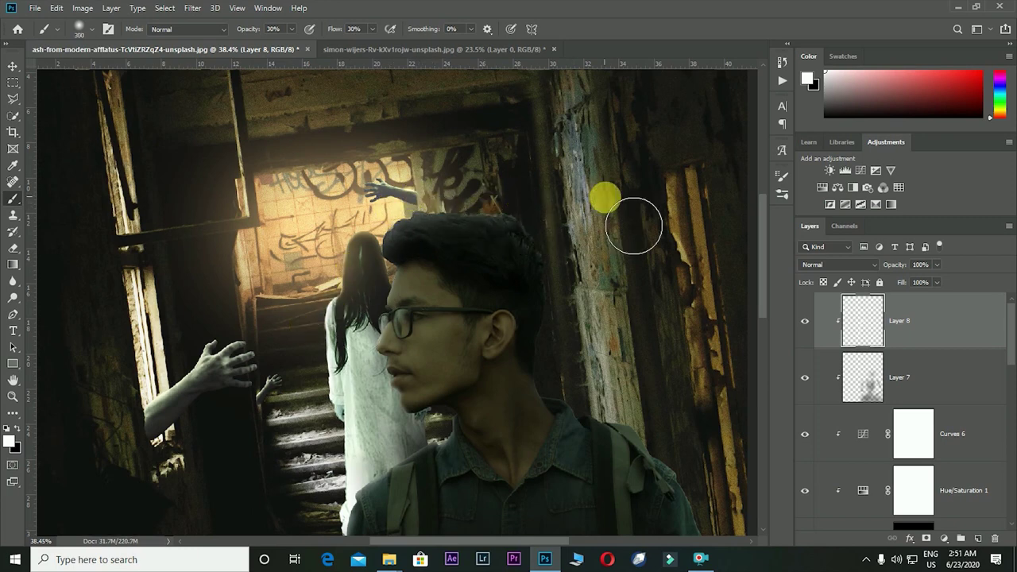
{"action": "scroll", "coordinate": [602, 259], "scroll_direction": "down", "scroll_amount": 3}
{"action": "scroll", "coordinate": [470, 370], "scroll_direction": "down", "scroll_amount": 2}
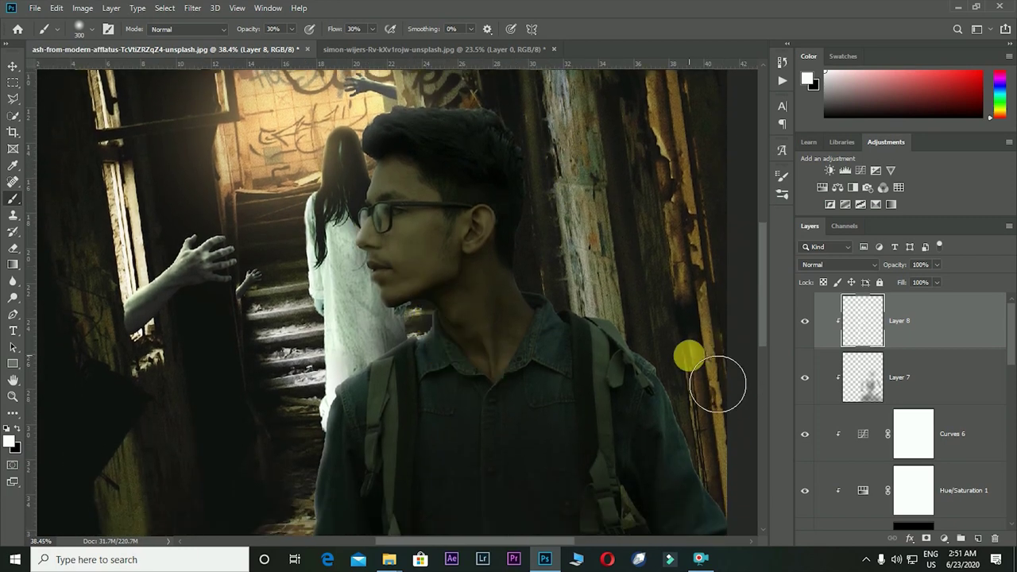
{"action": "scroll", "coordinate": [715, 379], "scroll_direction": "right", "scroll_amount": 1}
{"action": "left_click", "coordinate": [978, 538]}
{"action": "scroll", "coordinate": [688, 320], "scroll_direction": "up", "scroll_amount": 1}
Sample a warm tan, paint near the man's neck, and set Layer 9 to Color Dodge
{"action": "left_click", "coordinate": [643, 309], "text": "alt"}
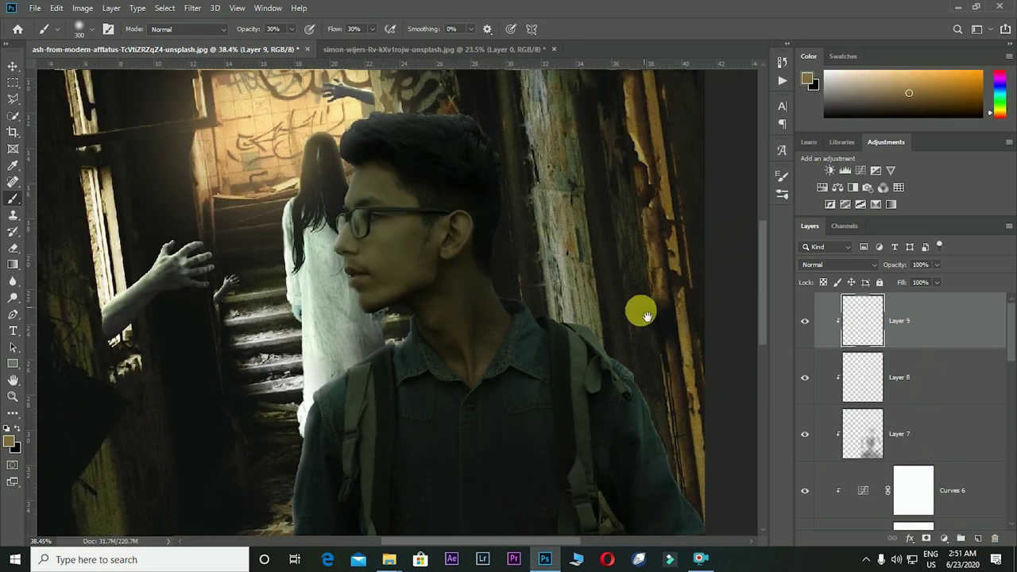
{"action": "mouse_move", "coordinate": [510, 290]}
{"action": "left_mouse_down"}
{"action": "mouse_move", "coordinate": [567, 325]}
{"action": "mouse_move", "coordinate": [635, 402]}
{"action": "mouse_move", "coordinate": [685, 526]}
{"action": "left_mouse_up"}
{"action": "left_click", "coordinate": [495, 278]}
{"action": "left_click", "coordinate": [839, 265]}
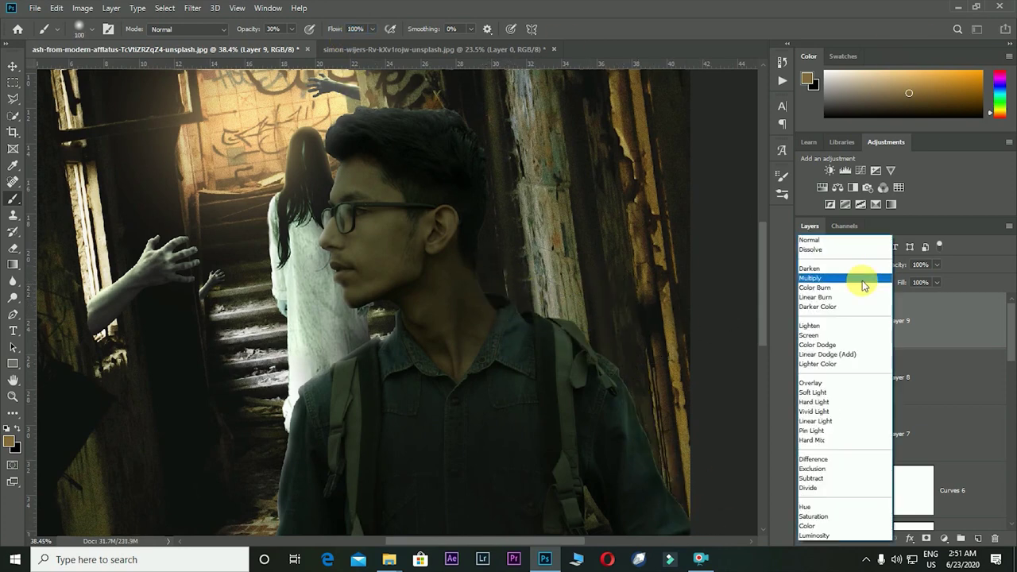
{"action": "left_click", "coordinate": [866, 345]}
Zoom in on the man's torso, face and shoulder with a larger brush for highlights
{"action": "key", "text": "ctrl+minus"}
{"action": "left_click_drag", "start_coordinate": [466, 245], "coordinate": [674, 416]}
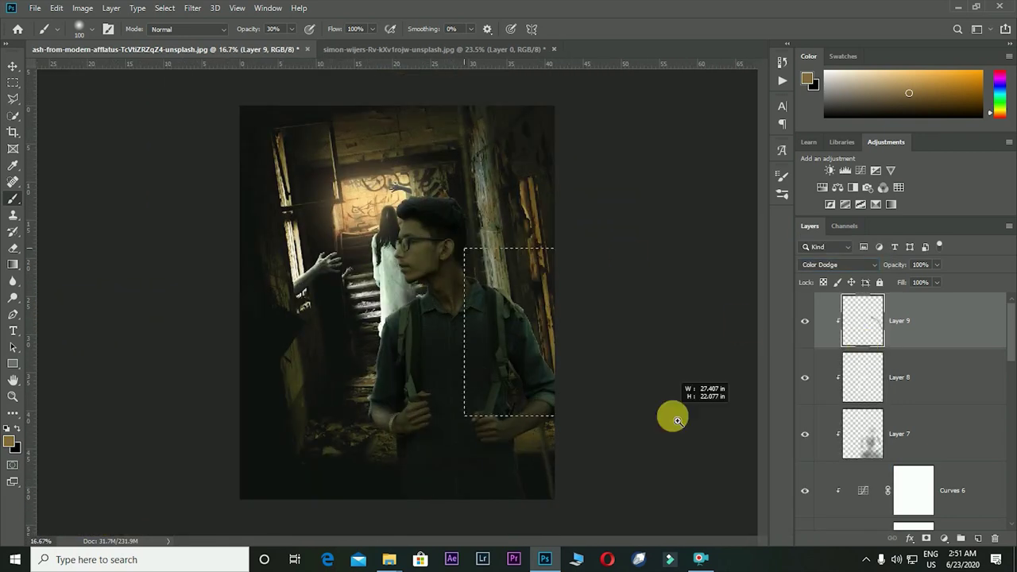
{"action": "key", "text": "bracketright"}
{"action": "key", "text": "bracketright"}
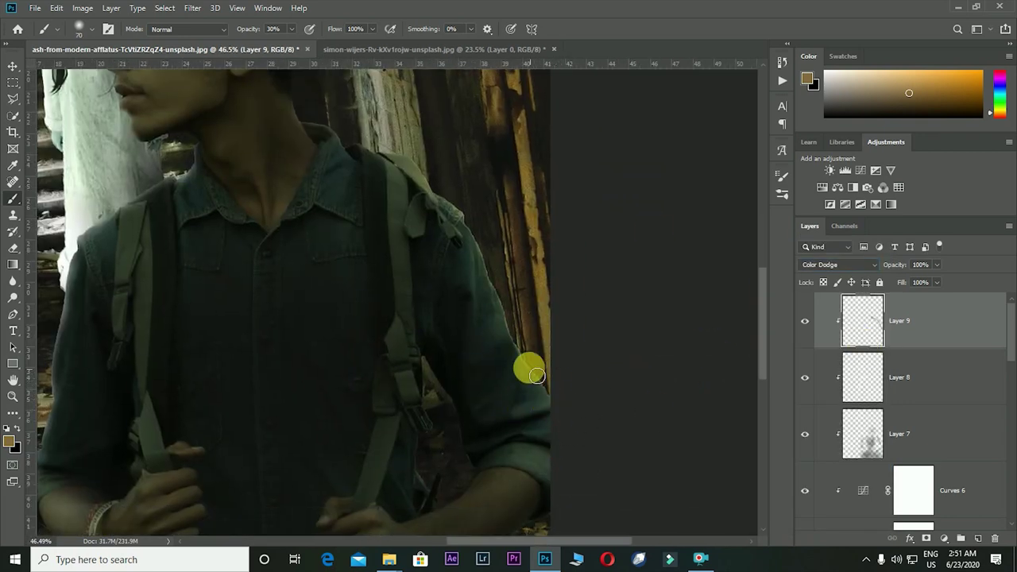
{"action": "scroll", "coordinate": [541, 363], "scroll_direction": "up", "scroll_amount": 2}
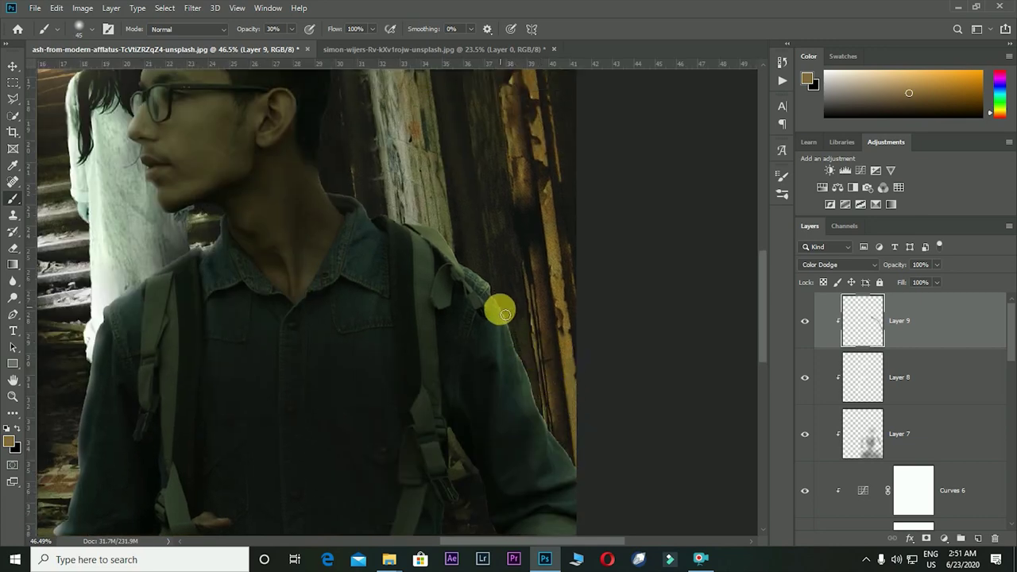
{"action": "left_click_drag", "start_coordinate": [539, 352], "coordinate": [567, 369]}
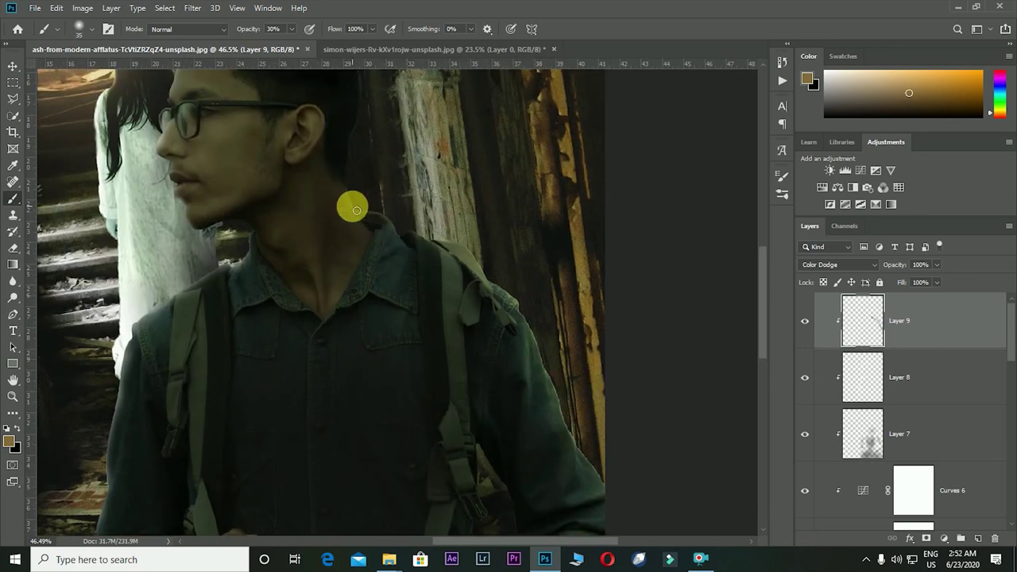
{"action": "scroll", "coordinate": [397, 247], "scroll_direction": "left", "scroll_amount": 2}
{"action": "key", "text": "bracketright"}
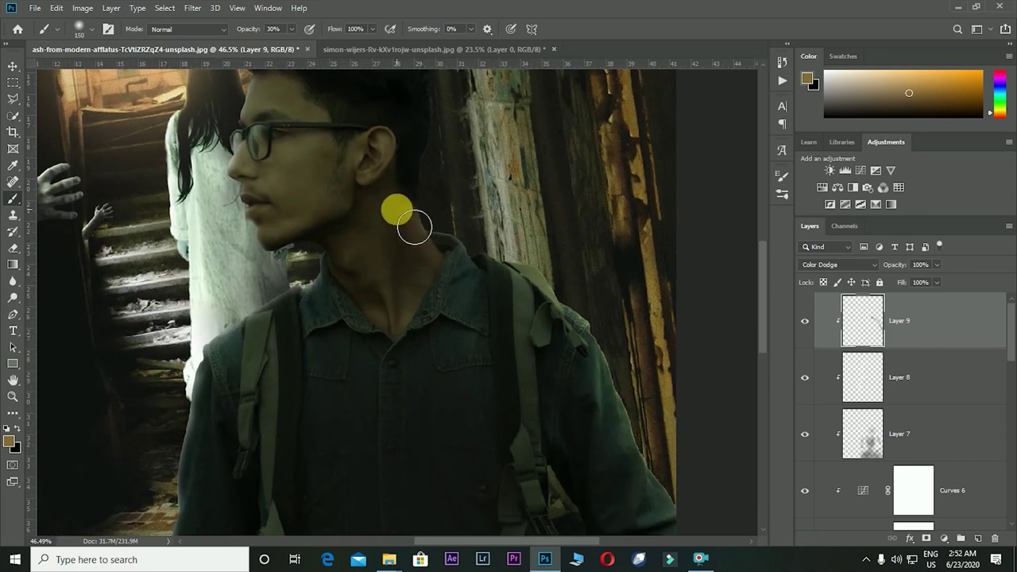
{"action": "scroll", "coordinate": [437, 206], "scroll_direction": "up", "scroll_amount": 2}
{"action": "left_click_drag", "start_coordinate": [485, 200], "coordinate": [499, 274]}
{"action": "key", "text": "bracketright"}
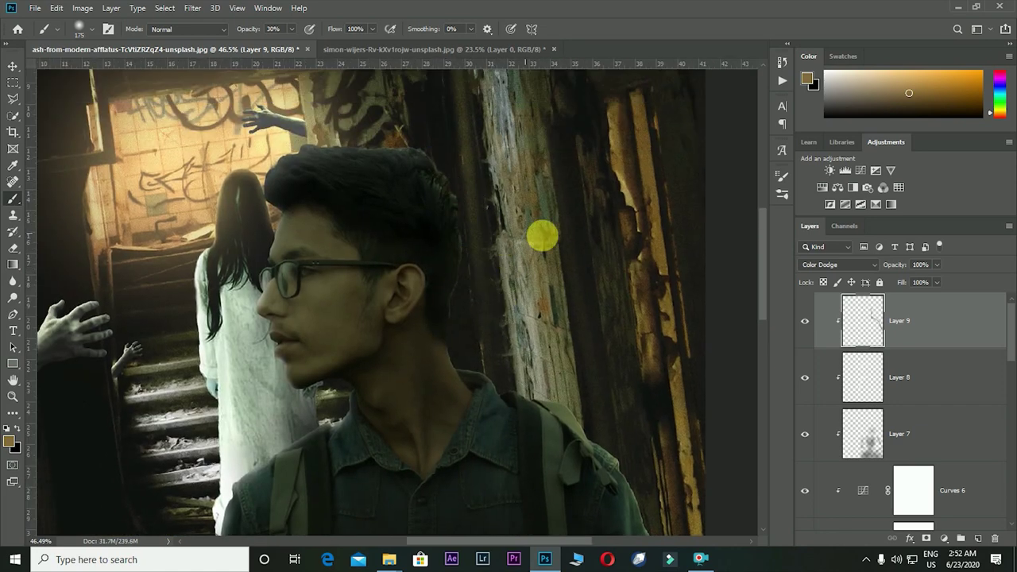
{"action": "key", "text": "bracketright"}
{"action": "key", "text": "bracketright"}
{"action": "key", "text": "bracketright"}
{"action": "key", "text": "ctrl+minus"}
{"action": "key", "text": "ctrl+minus"}
{"action": "key", "text": "ctrl+minus"}
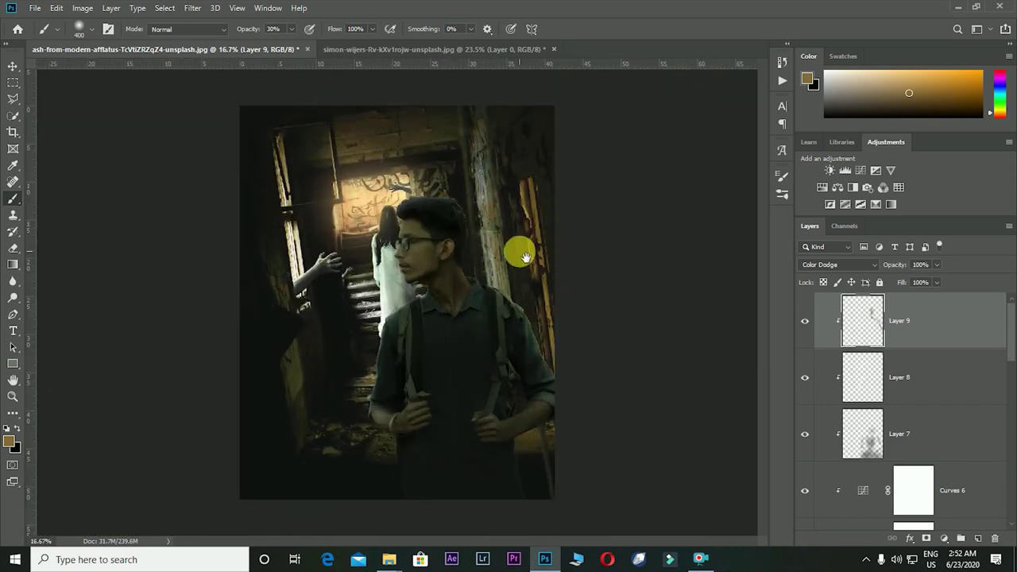
{"action": "scroll", "coordinate": [524, 257], "scroll_direction": "up", "scroll_amount": 4}
{"action": "key", "text": "bracketleft"}
{"action": "key", "text": "bracketleft"}
{"action": "key", "text": "bracketleft"}
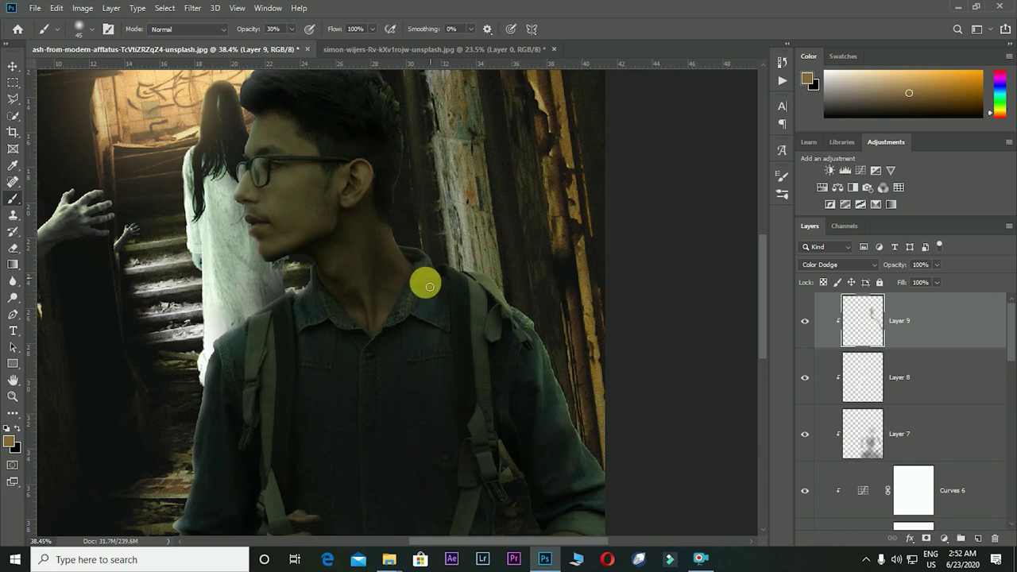
Paint warm Color Dodge highlights along the man's shoulders and upper arms
{"action": "left_click_drag", "start_coordinate": [601, 392], "coordinate": [567, 325]}
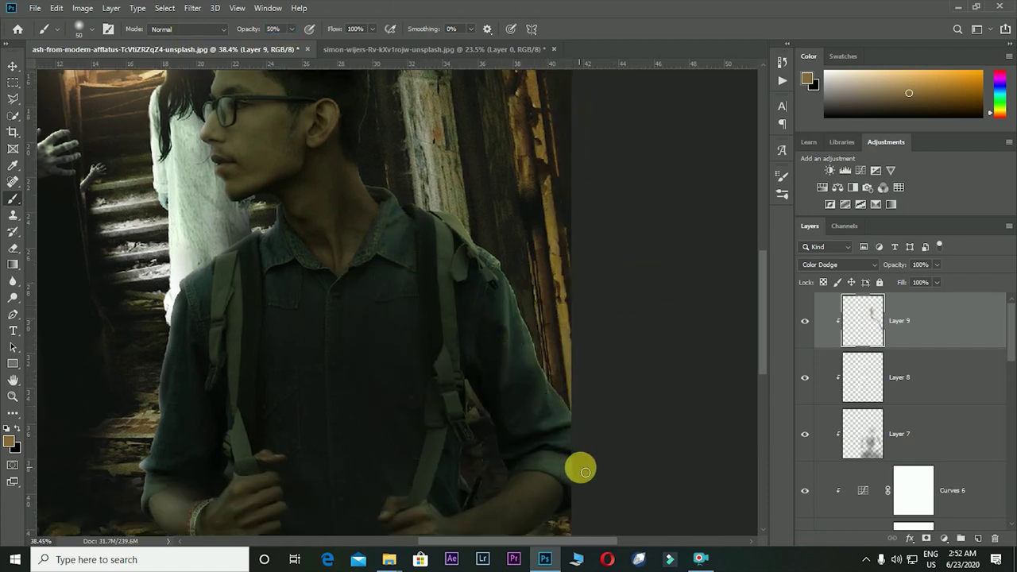
{"action": "scroll", "coordinate": [584, 472], "scroll_direction": "down", "scroll_amount": 2}
{"action": "scroll", "coordinate": [599, 411], "scroll_direction": "down", "scroll_amount": 1}
{"action": "scroll", "coordinate": [556, 425], "scroll_direction": "down", "scroll_amount": 1}
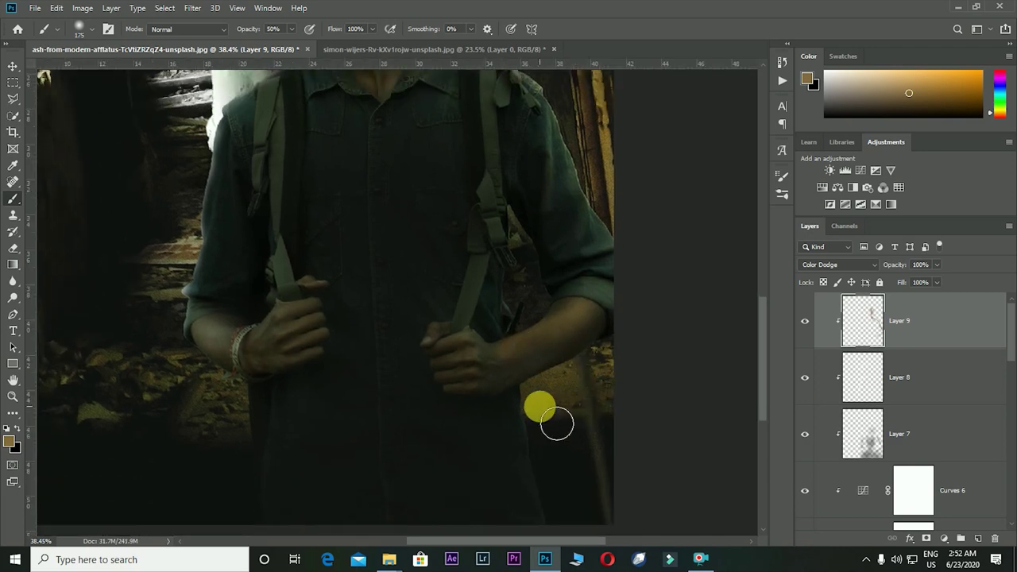
{"action": "key", "text": "bracketleft"}
{"action": "key", "text": "bracketleft"}
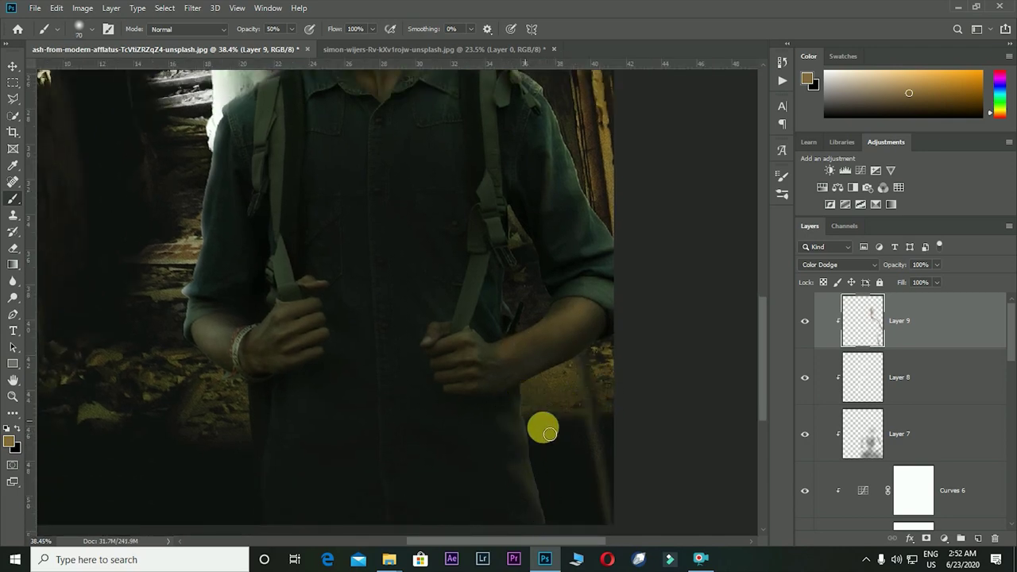
{"action": "scroll", "coordinate": [549, 433], "scroll_direction": "down", "scroll_amount": 1}
{"action": "key", "text": "bracketright"}
{"action": "key", "text": "bracketright"}
{"action": "key", "text": "bracketright"}
{"action": "key", "text": "ctrl+minus"}
{"action": "key", "text": "ctrl+minus"}
{"action": "key", "text": "ctrl+minus"}
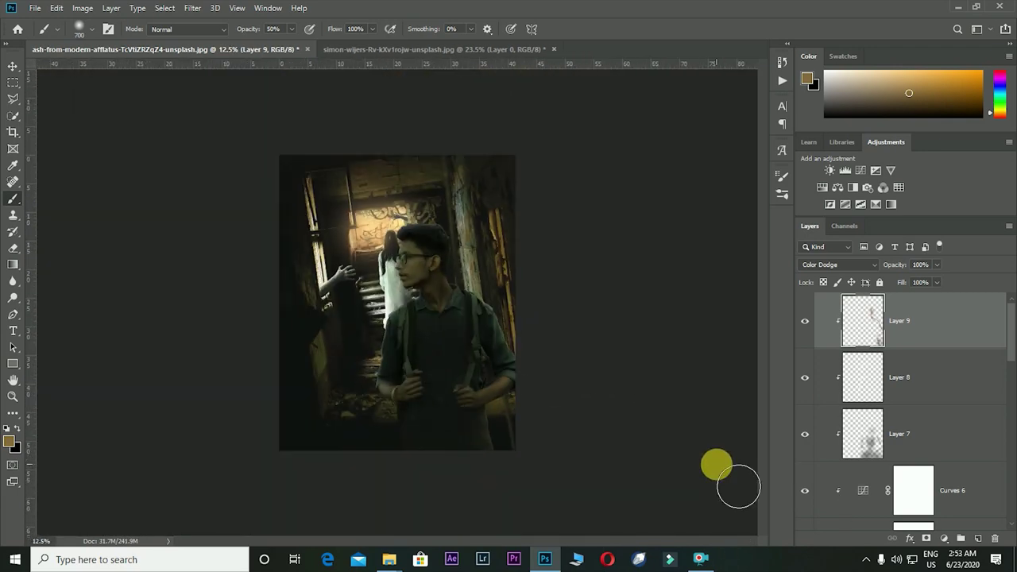
{"action": "scroll", "coordinate": [574, 437], "scroll_direction": "up", "scroll_amount": 3}
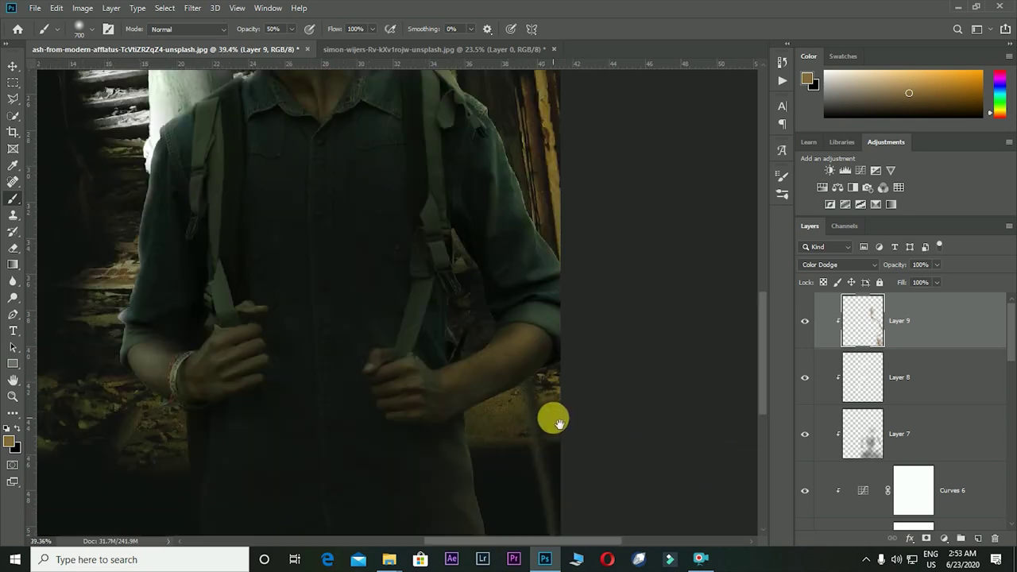
{"action": "scroll", "coordinate": [670, 436], "scroll_direction": "up", "scroll_amount": 1}
{"action": "scroll", "coordinate": [516, 437], "scroll_direction": "up", "scroll_amount": 2}
Paint finer warm highlights along the arm and backpack strap with a smaller brush
{"action": "key", "text": "bracketleft"}
{"action": "key", "text": "bracketleft"}
{"action": "key", "text": "bracketleft"}
{"action": "key", "text": "bracketleft"}
{"action": "key", "text": "bracketleft"}
{"action": "key", "text": "bracketleft"}
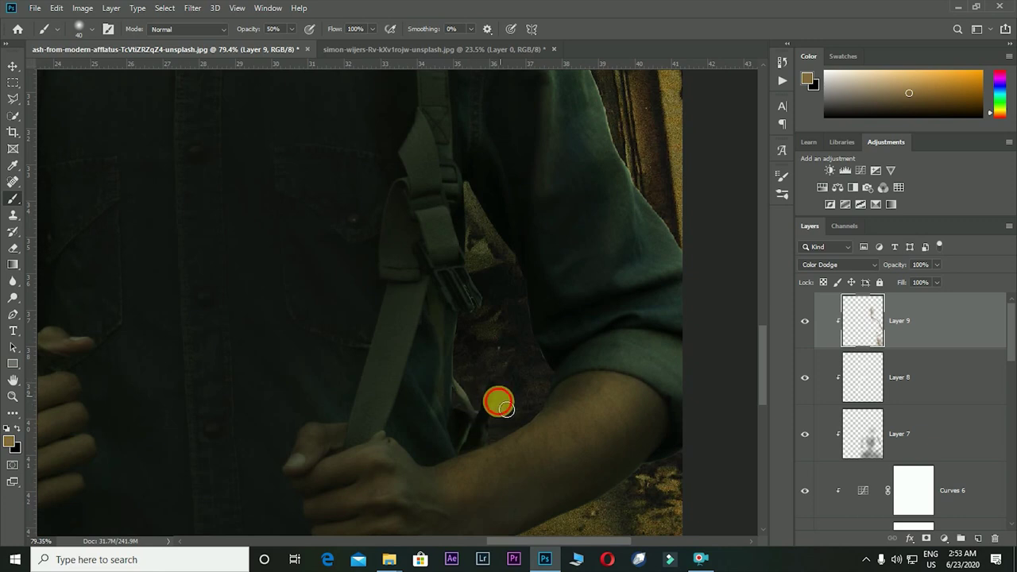
{"action": "left_click_drag", "start_coordinate": [516, 375], "coordinate": [532, 415]}
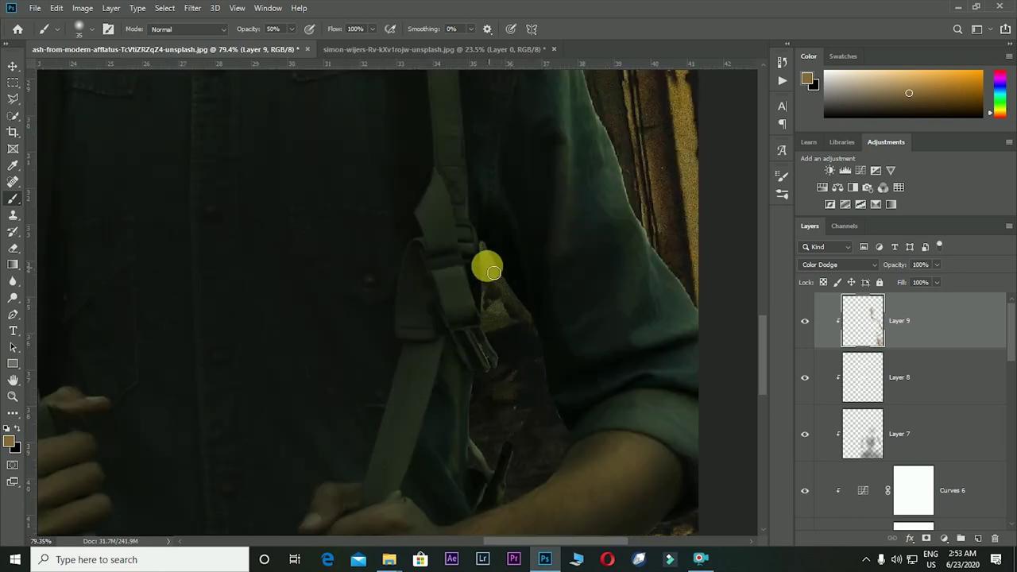
{"action": "scroll", "coordinate": [465, 318], "scroll_direction": "down", "scroll_amount": 2}
{"action": "scroll", "coordinate": [469, 353], "scroll_direction": "down", "scroll_amount": 1}
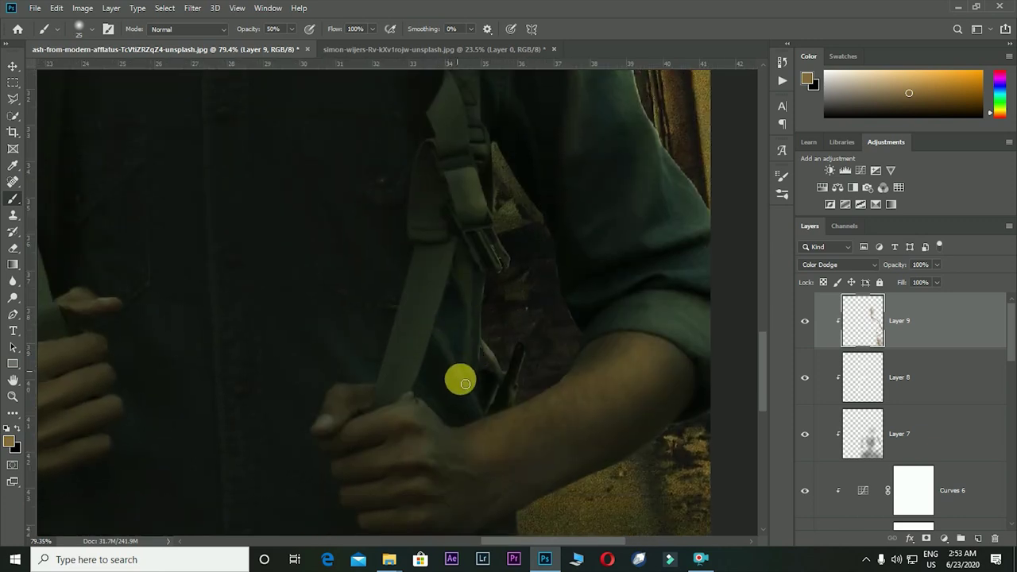
{"action": "scroll", "coordinate": [465, 384], "scroll_direction": "up", "scroll_amount": 1}
{"action": "scroll", "coordinate": [551, 403], "scroll_direction": "up", "scroll_amount": 1}
{"action": "scroll", "coordinate": [545, 341], "scroll_direction": "up", "scroll_amount": 1}
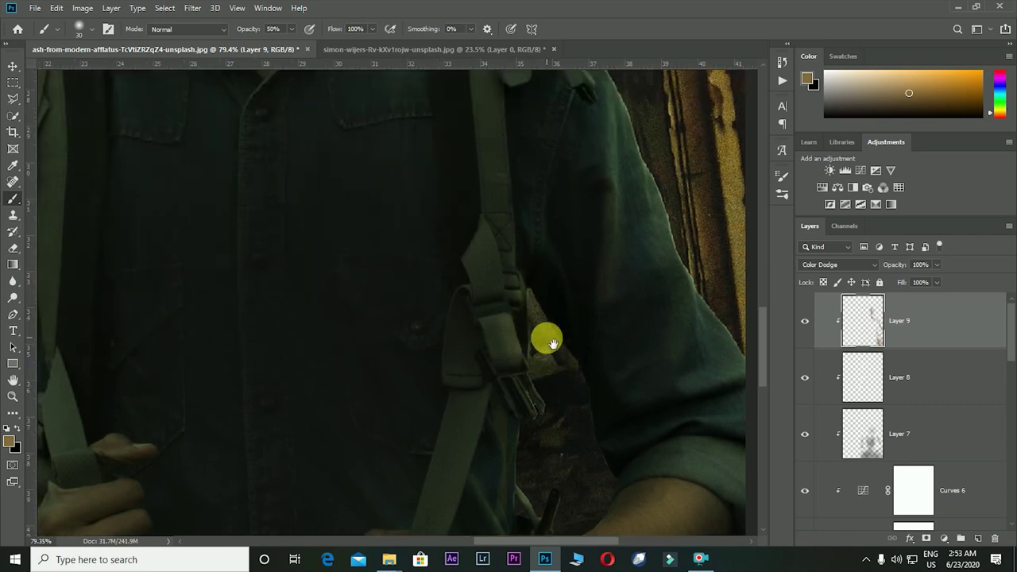
{"action": "scroll", "coordinate": [545, 341], "scroll_direction": "down", "scroll_amount": 3}
{"action": "scroll", "coordinate": [548, 339], "scroll_direction": "down", "scroll_amount": 2}
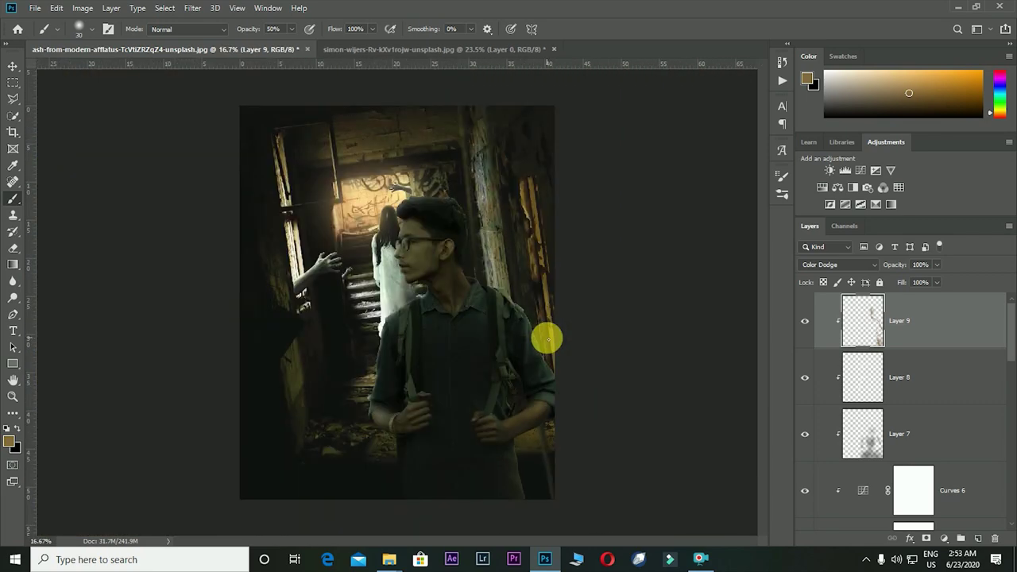
Add a new empty Layer 10 above the hands group and adjust the brush size
{"action": "scroll", "coordinate": [926, 362], "scroll_direction": "down", "scroll_amount": 5}
{"action": "left_click", "coordinate": [919, 415]}
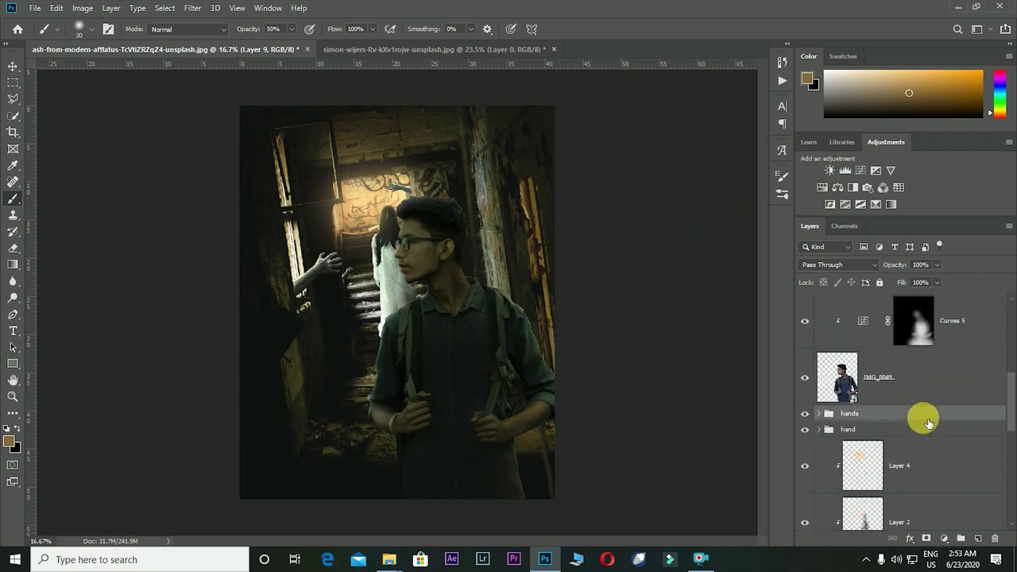
{"action": "left_click", "coordinate": [978, 538]}
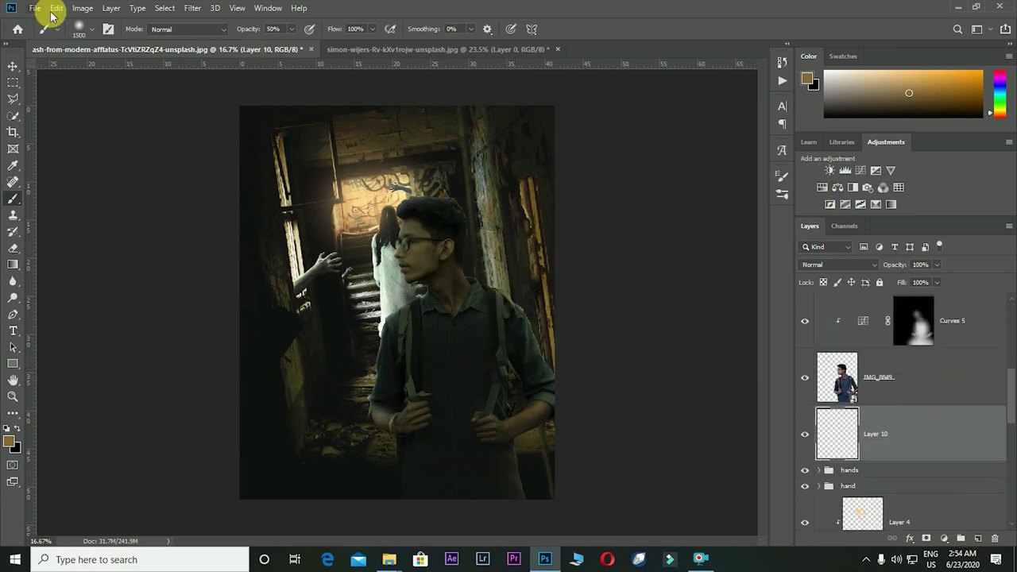
{"action": "left_click", "coordinate": [90, 29]}
{"action": "key", "text": "Escape"}
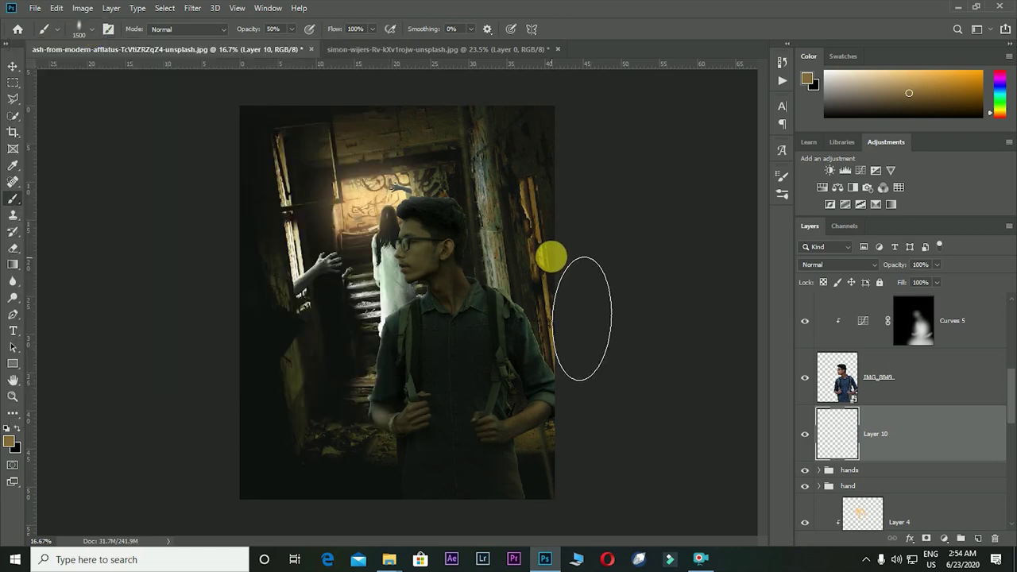
{"action": "key", "text": "bracketleft"}
{"action": "key", "text": "bracketleft"}
{"action": "key", "text": "bracketleft"}
{"action": "right_click", "coordinate": [545, 170]}
{"action": "key", "text": "Escape"}
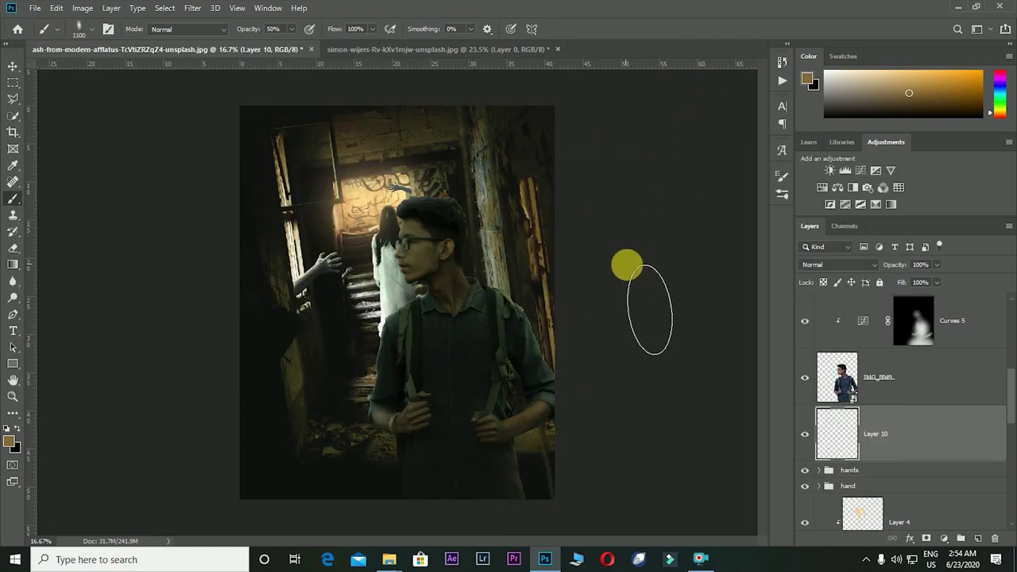
{"action": "key", "text": "bracketright"}
{"action": "key", "text": "bracketright"}
{"action": "key", "text": "bracketright"}
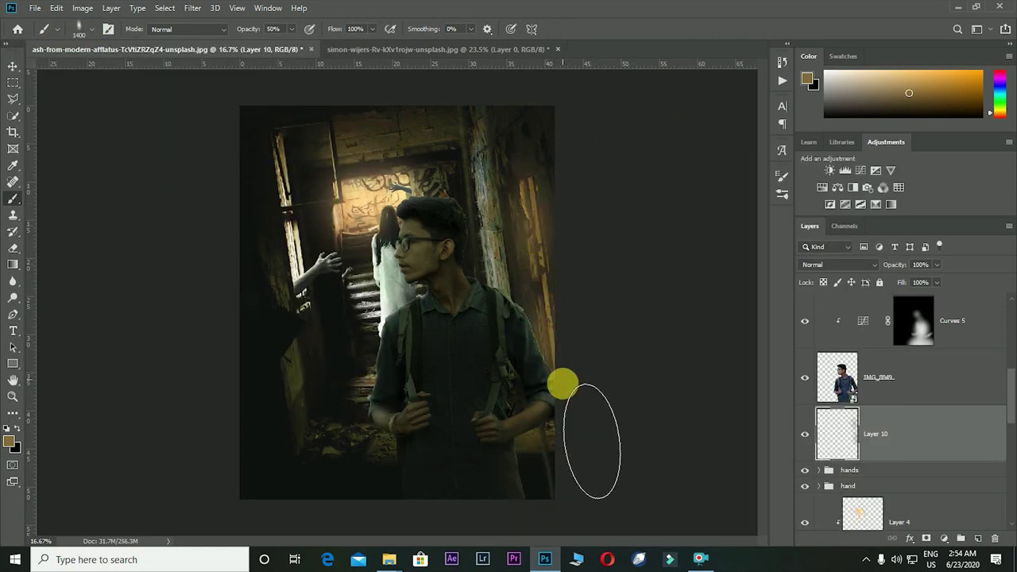
Set Layer 10 to Linear Dodge (Add) and sample warm orange from the right edge
{"action": "left_click", "coordinate": [842, 265]}
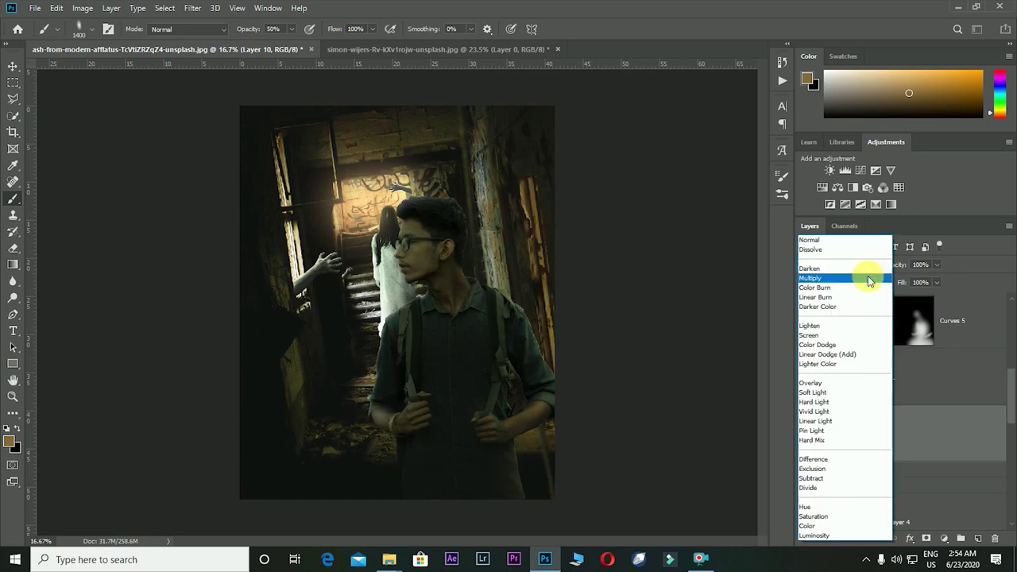
{"action": "left_click", "coordinate": [868, 354]}
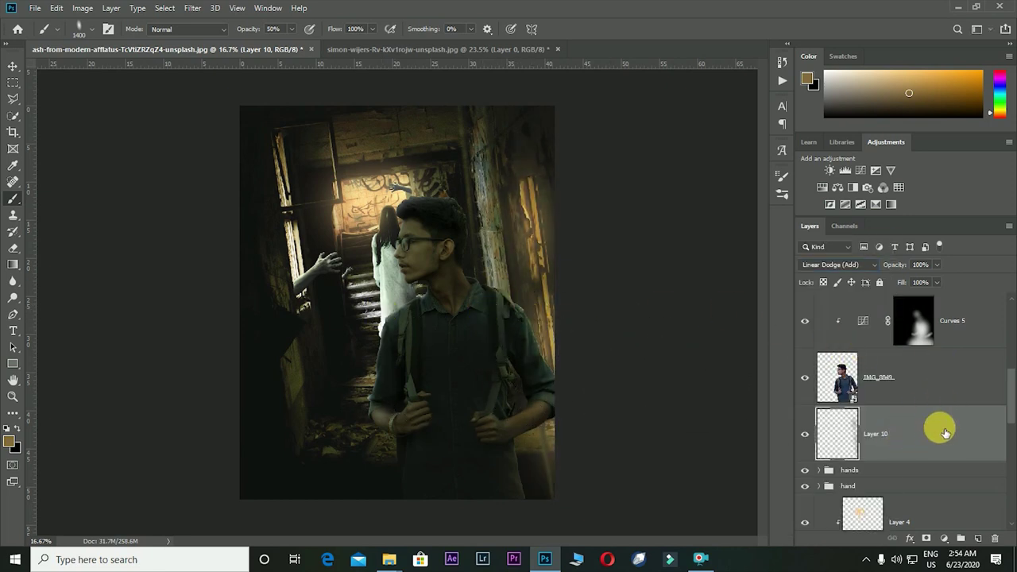
{"action": "left_click", "coordinate": [397, 238], "text": "alt"}
{"action": "left_click", "coordinate": [86, 28]}
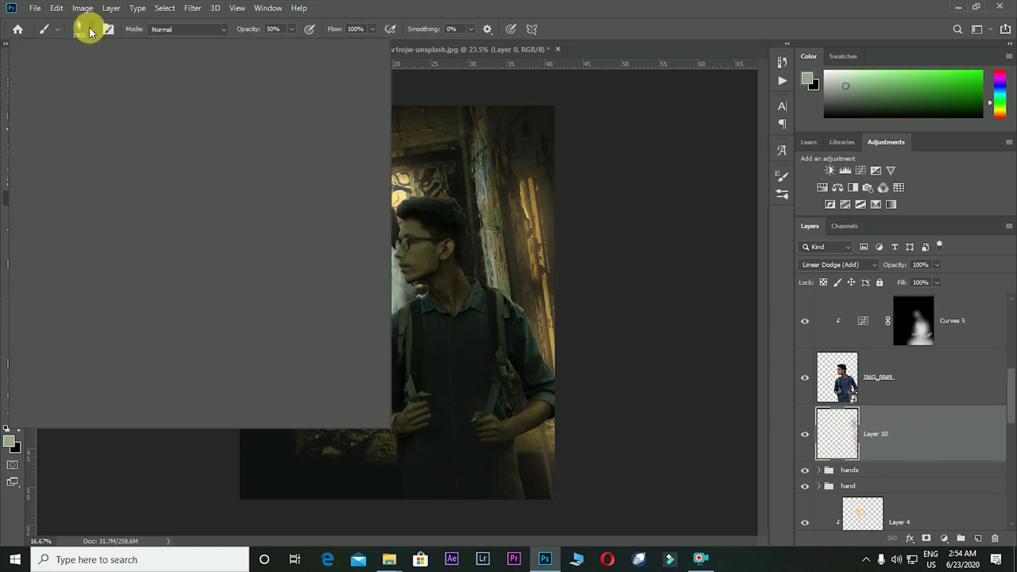
{"action": "left_click", "coordinate": [313, 186]}
{"action": "key", "text": "bracketright"}
{"action": "key", "text": "bracketright"}
{"action": "key", "text": "bracketright"}
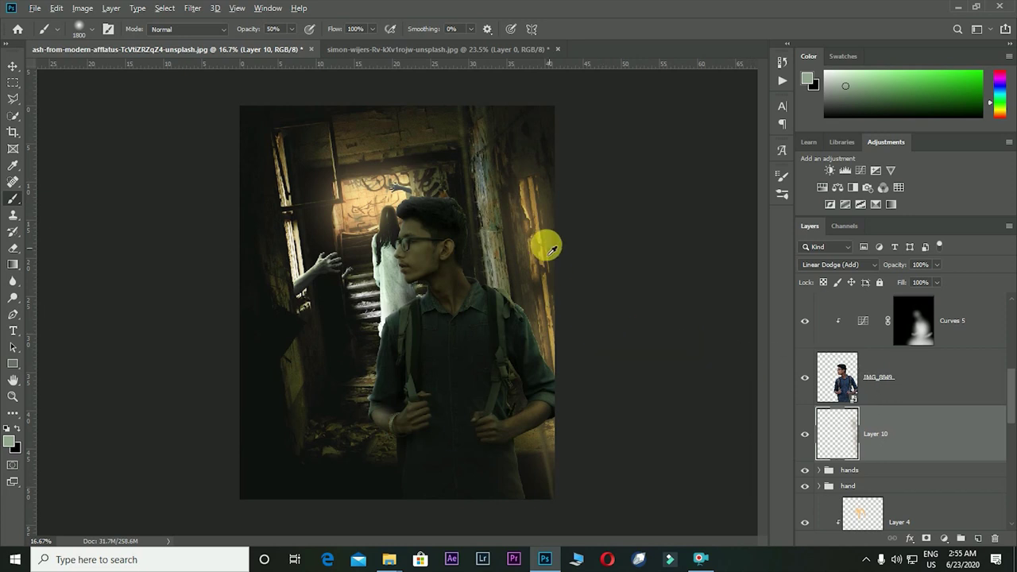
{"action": "left_click", "coordinate": [538, 255], "text": "alt"}
Add Layer 11 above Layer 9, paint a faint warm glow on the right edge, set Linear Dodge (Add)
{"action": "scroll", "coordinate": [991, 413], "scroll_direction": "down", "scroll_amount": 5}
{"action": "left_click", "coordinate": [931, 325]}
{"action": "left_click", "coordinate": [978, 539]}
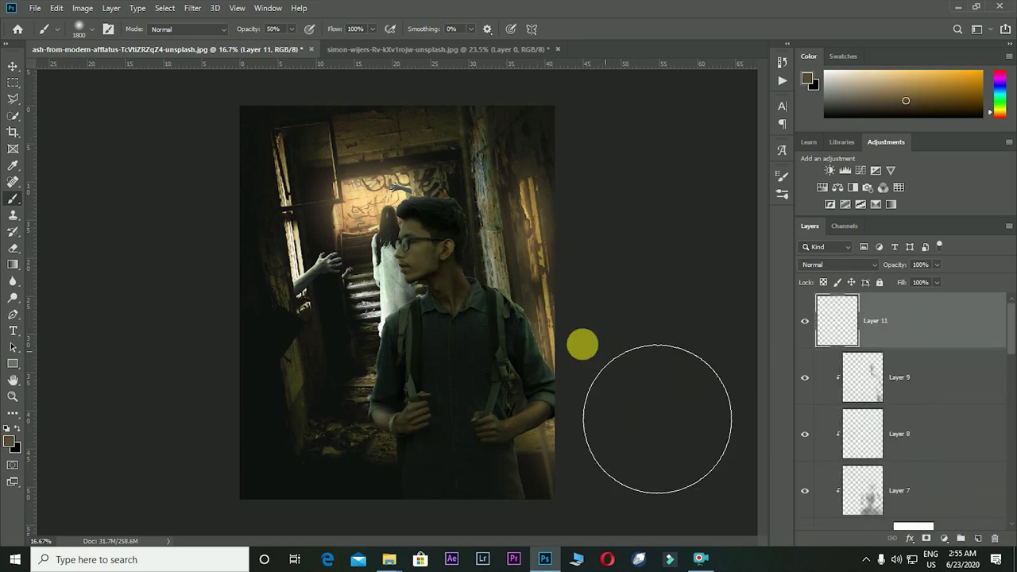
{"action": "key", "text": "bracketright"}
{"action": "key", "text": "bracketright"}
{"action": "key", "text": "bracketright"}
{"action": "left_click_drag", "start_coordinate": [561, 318], "coordinate": [529, 243]}
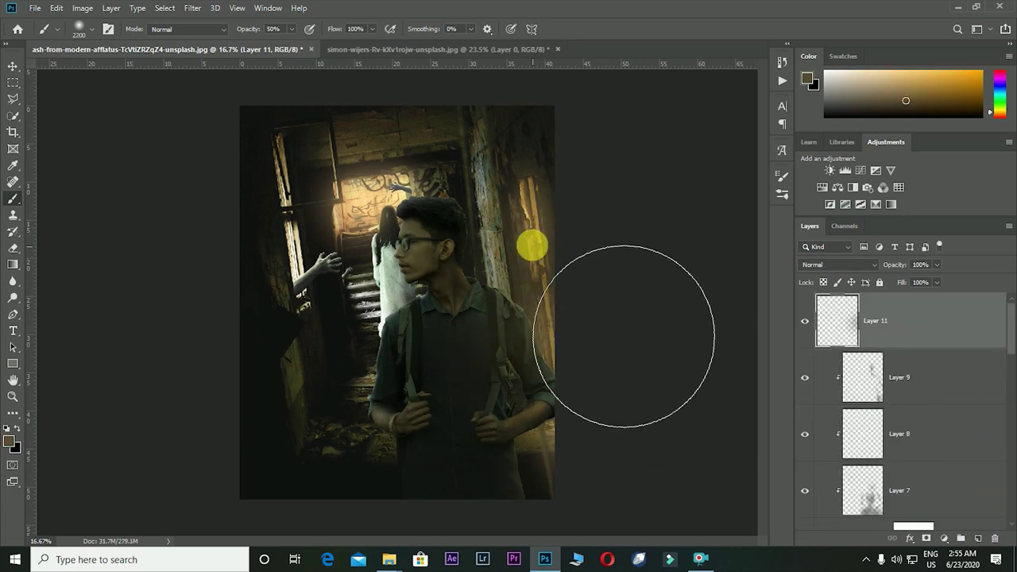
{"action": "left_click", "coordinate": [859, 267]}
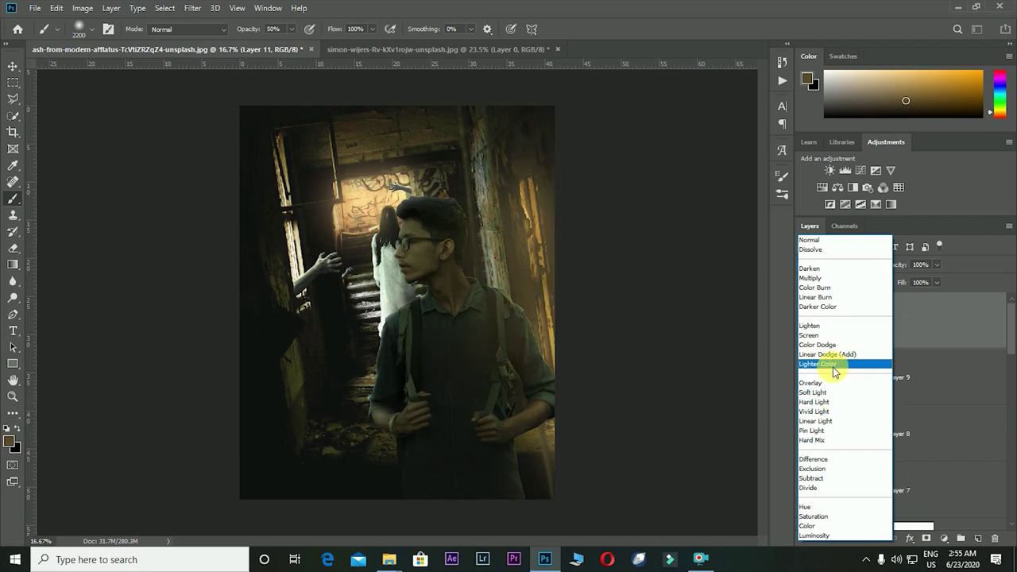
{"action": "left_click", "coordinate": [834, 354]}
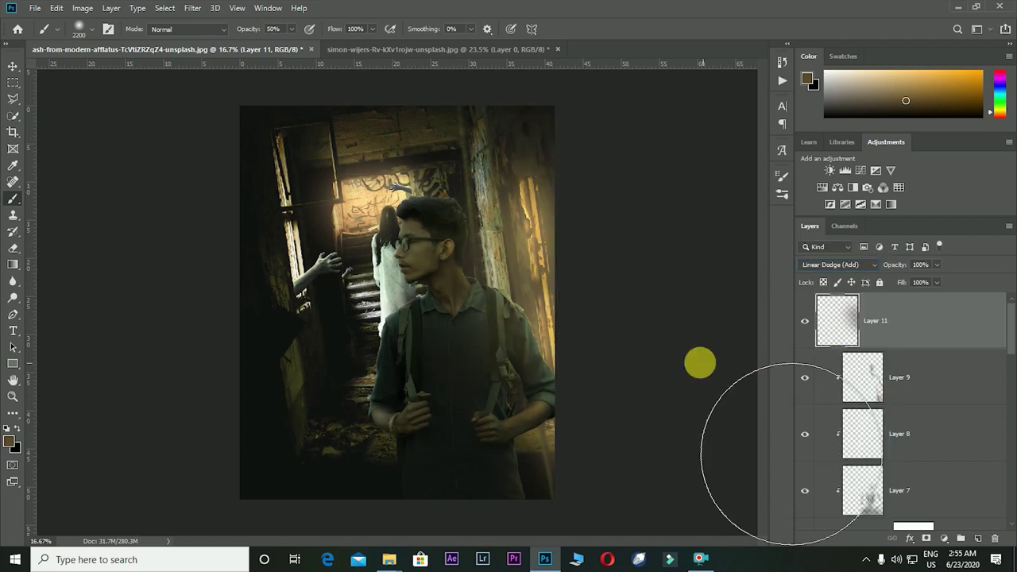
{"action": "scroll", "coordinate": [715, 318], "scroll_direction": "up", "scroll_amount": 3}
{"action": "left_click_drag", "start_coordinate": [574, 391], "coordinate": [579, 405]}
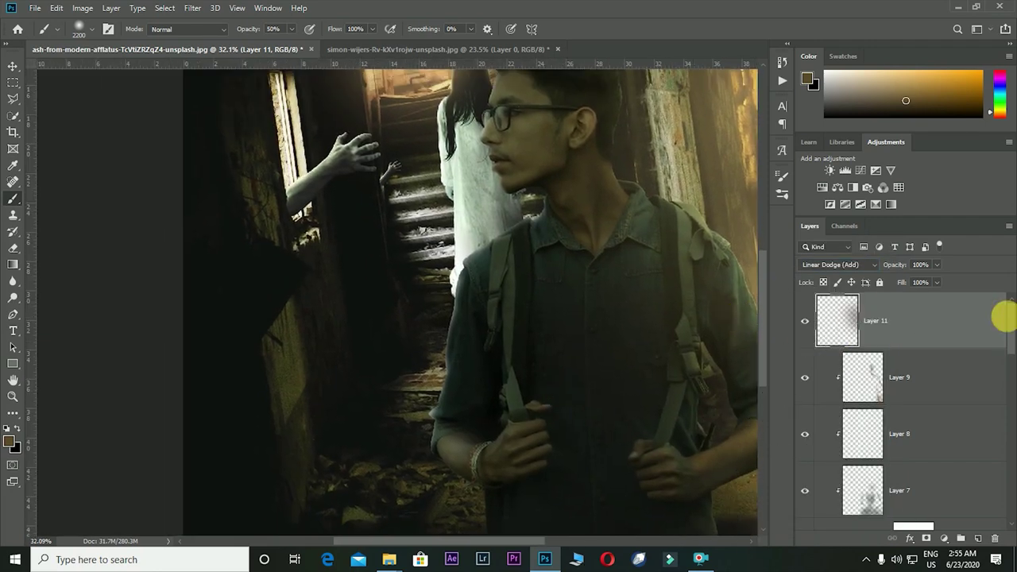
Add new Layer 12 and paint a soft white glow around the left window
{"action": "left_click", "coordinate": [978, 537]}
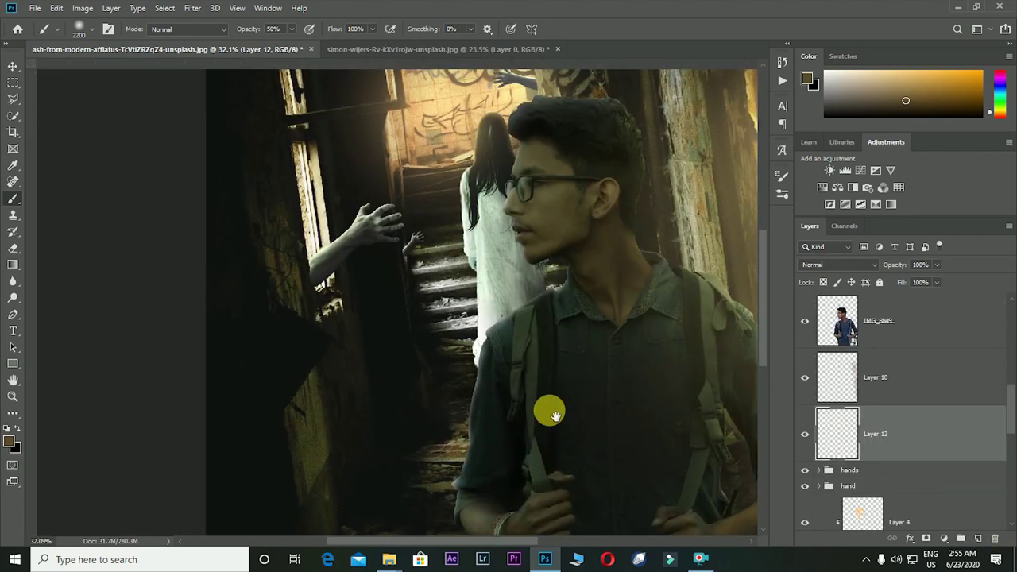
{"action": "scroll", "coordinate": [549, 409], "scroll_direction": "up", "scroll_amount": 3}
{"action": "left_click_drag", "start_coordinate": [314, 256], "coordinate": [345, 212]}
{"action": "left_click_drag", "start_coordinate": [351, 254], "coordinate": [386, 356]}
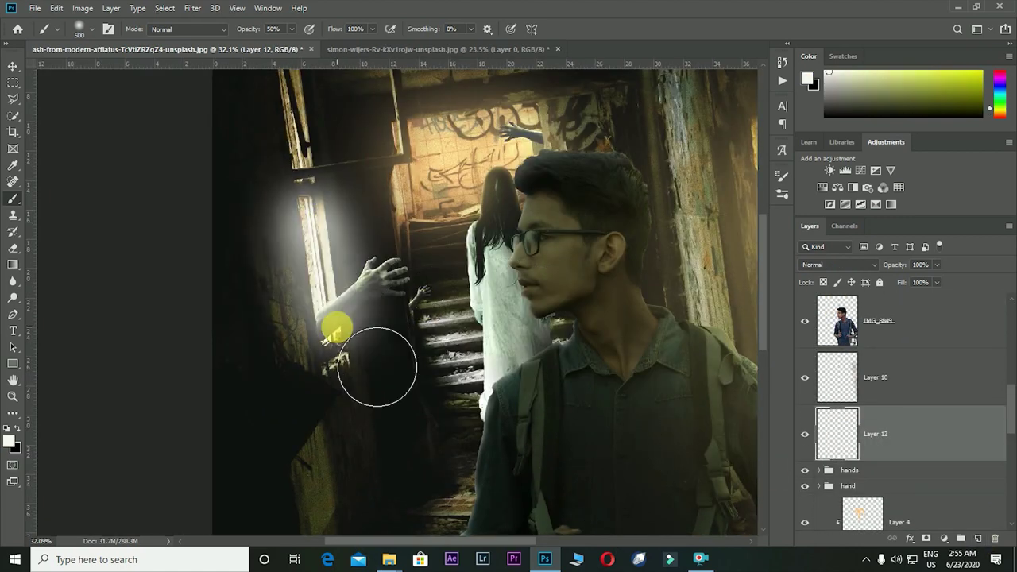
Brighten the left window strips and paint a soft glow on the stairs left of the man
{"action": "scroll", "coordinate": [487, 231], "scroll_direction": "up", "scroll_amount": 3}
{"action": "scroll", "coordinate": [556, 341], "scroll_direction": "down", "scroll_amount": 2}
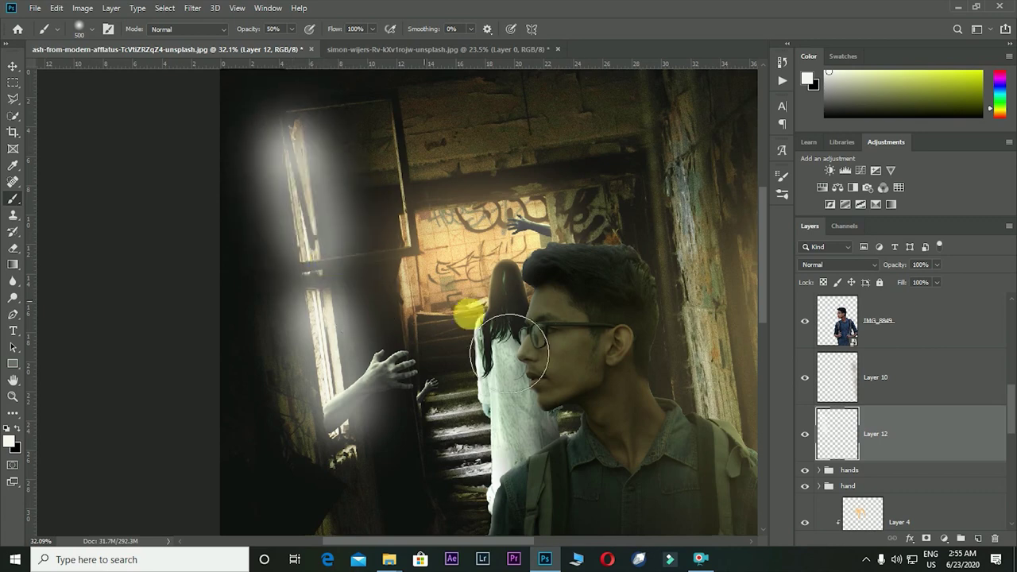
{"action": "scroll", "coordinate": [583, 322], "scroll_direction": "down", "scroll_amount": 3}
{"action": "scroll", "coordinate": [584, 322], "scroll_direction": "up", "scroll_amount": 1}
{"action": "key", "text": "bracketleft"}
{"action": "key", "text": "bracketleft"}
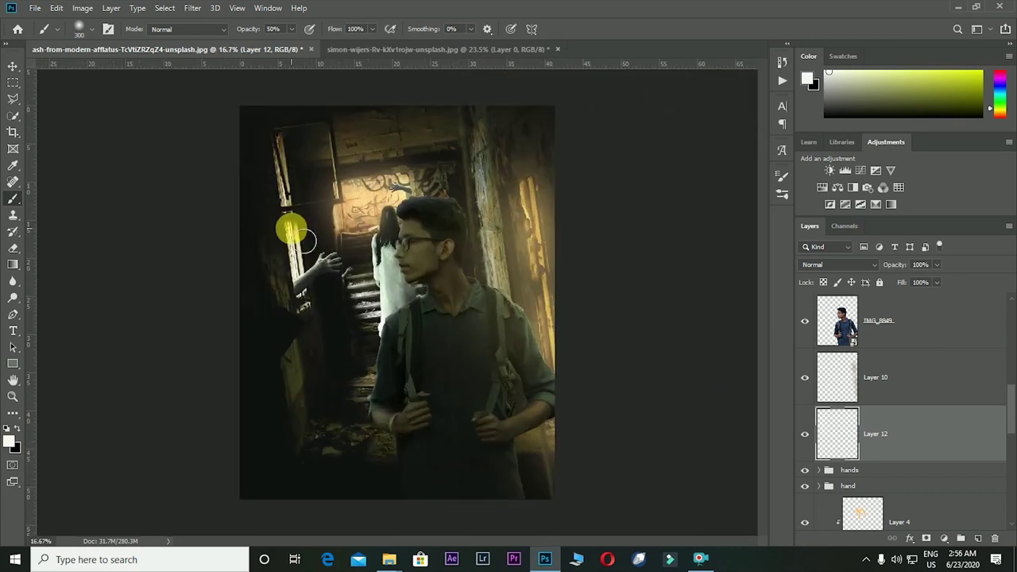
{"action": "left_click_drag", "start_coordinate": [288, 225], "coordinate": [327, 287]}
{"action": "left_click_drag", "start_coordinate": [301, 183], "coordinate": [300, 208]}
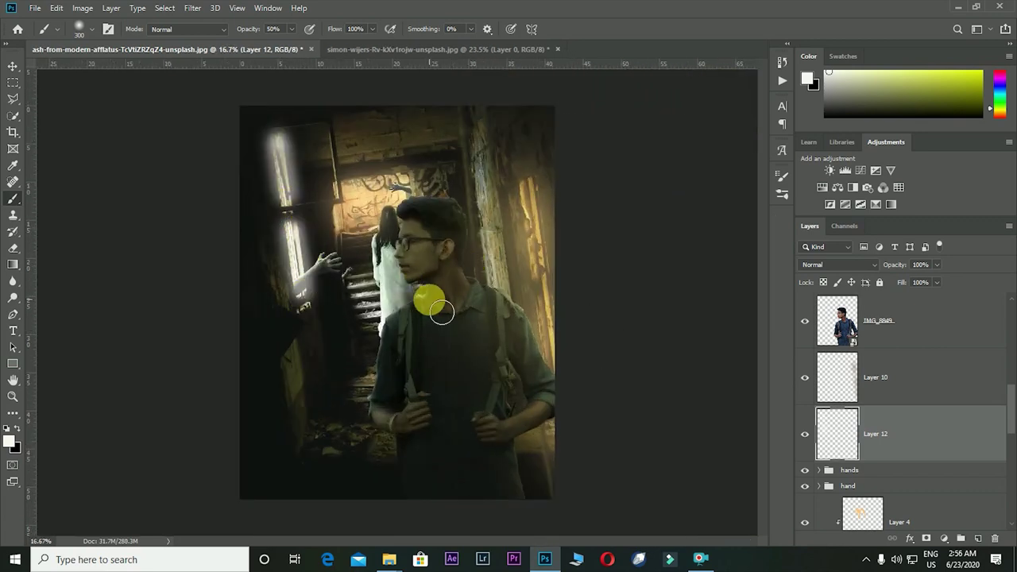
{"action": "left_click_drag", "start_coordinate": [396, 287], "coordinate": [349, 333]}
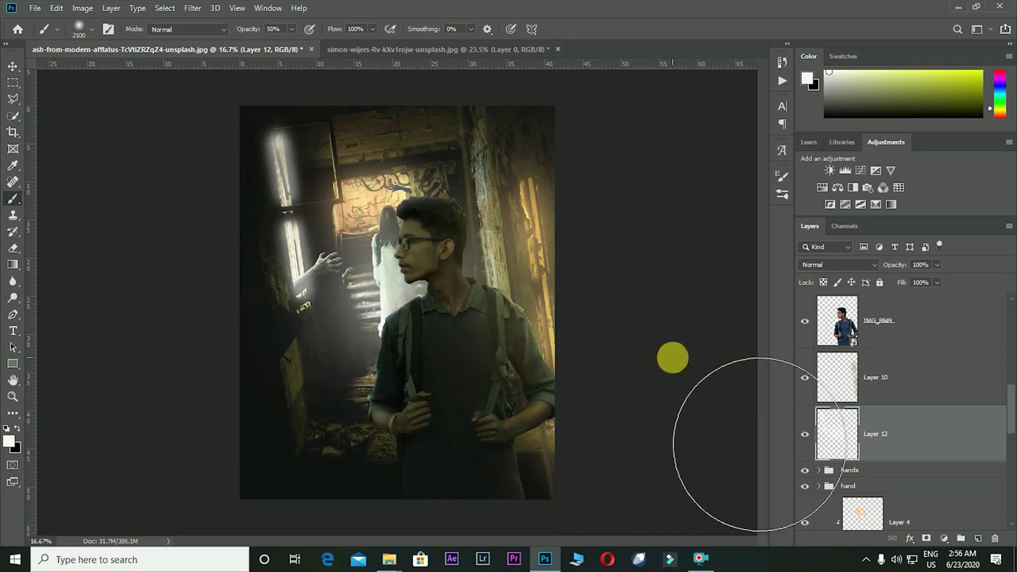
{"action": "scroll", "coordinate": [906, 397], "scroll_direction": "down", "scroll_amount": 3}
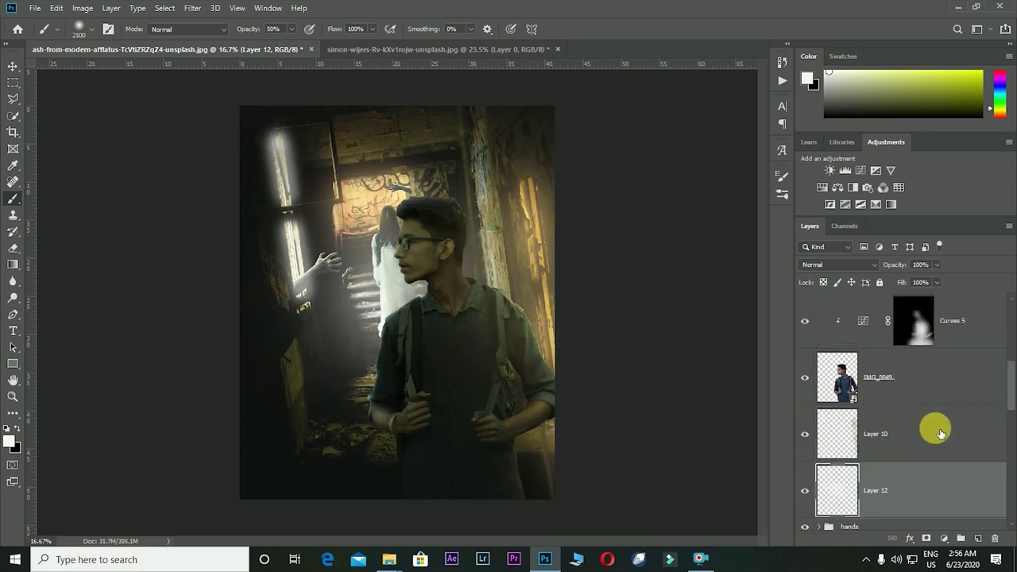
{"action": "scroll", "coordinate": [937, 389], "scroll_direction": "down", "scroll_amount": 3}
{"action": "left_click", "coordinate": [942, 386]}
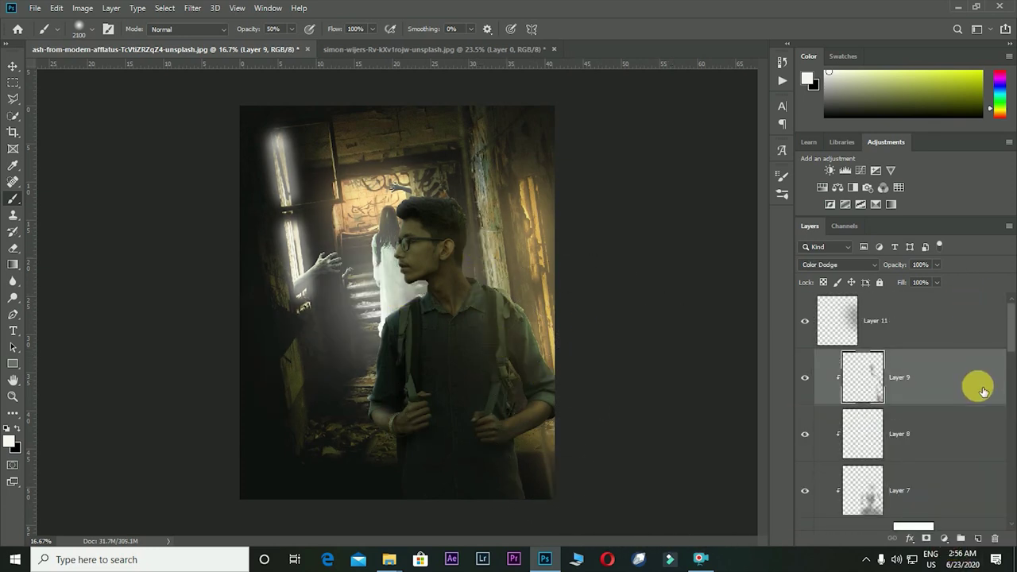
Add a white Color Fill layer and set its Underlying Layer Blend If to 31/103
{"action": "left_click", "coordinate": [944, 539]}
{"action": "left_click", "coordinate": [937, 320]}
{"action": "left_click", "coordinate": [970, 198]}
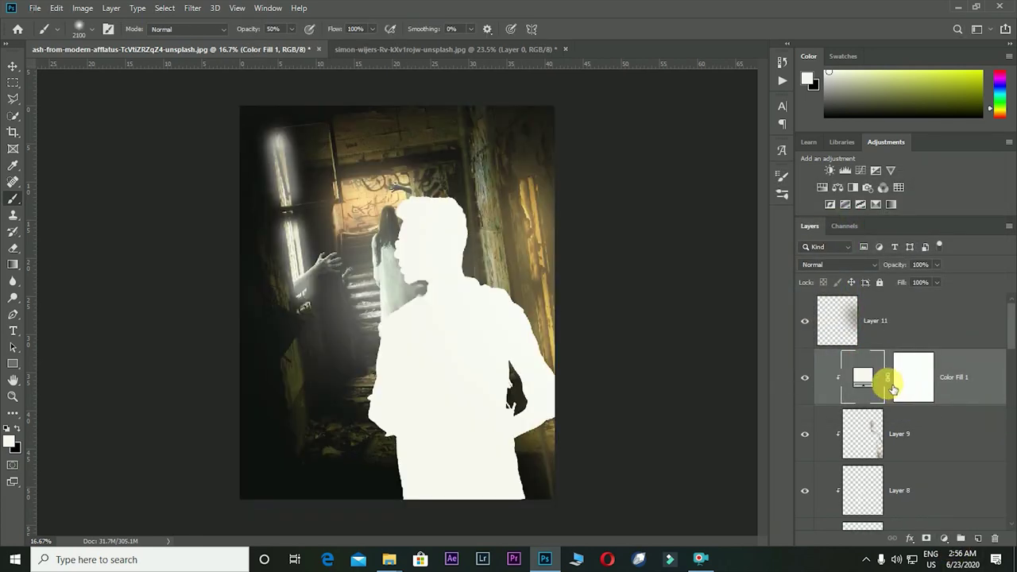
{"action": "double_click", "coordinate": [991, 389]}
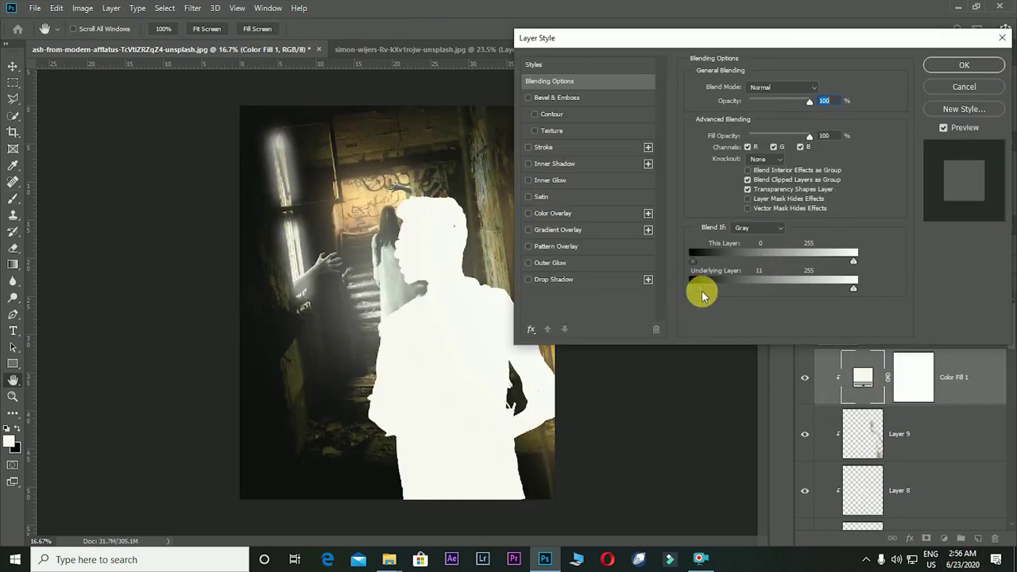
{"action": "left_click_drag", "start_coordinate": [701, 296], "coordinate": [756, 296]}
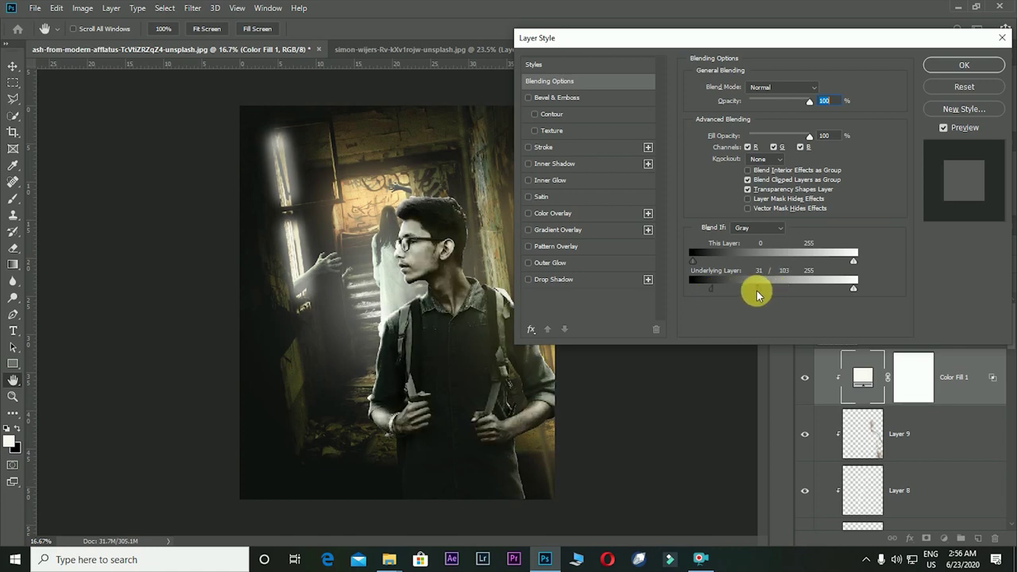
{"action": "left_click", "coordinate": [964, 64]}
Invert the Color Fill 1 mask to black so the fill is hidden
{"action": "left_click", "coordinate": [914, 382]}
{"action": "key", "text": "b"}
{"action": "key", "text": "ctrl+i"}
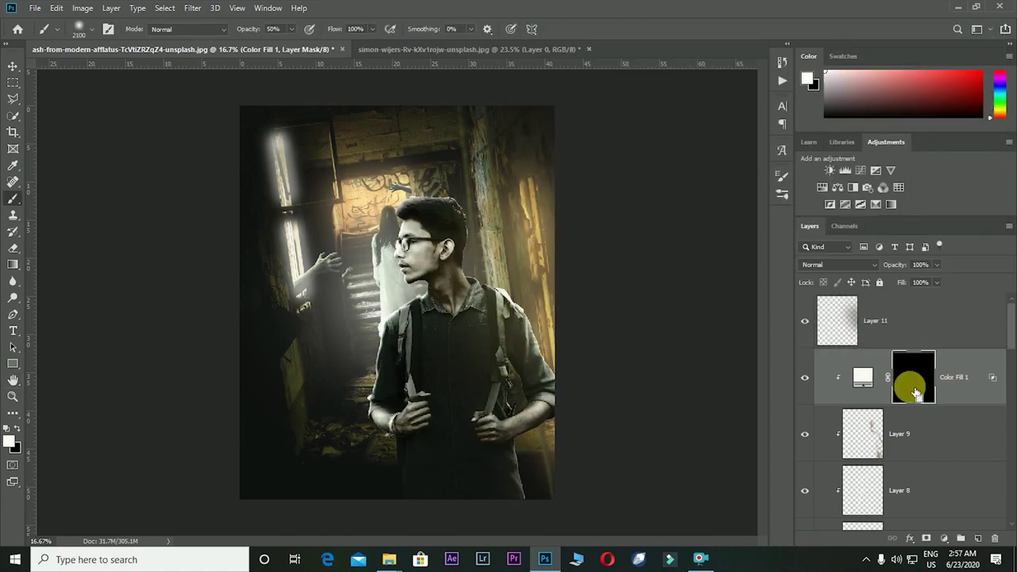
Paint white on the Color Fill 1 mask around the man's face and toward his ear
{"action": "scroll", "coordinate": [363, 243], "scroll_direction": "up", "scroll_amount": 3}
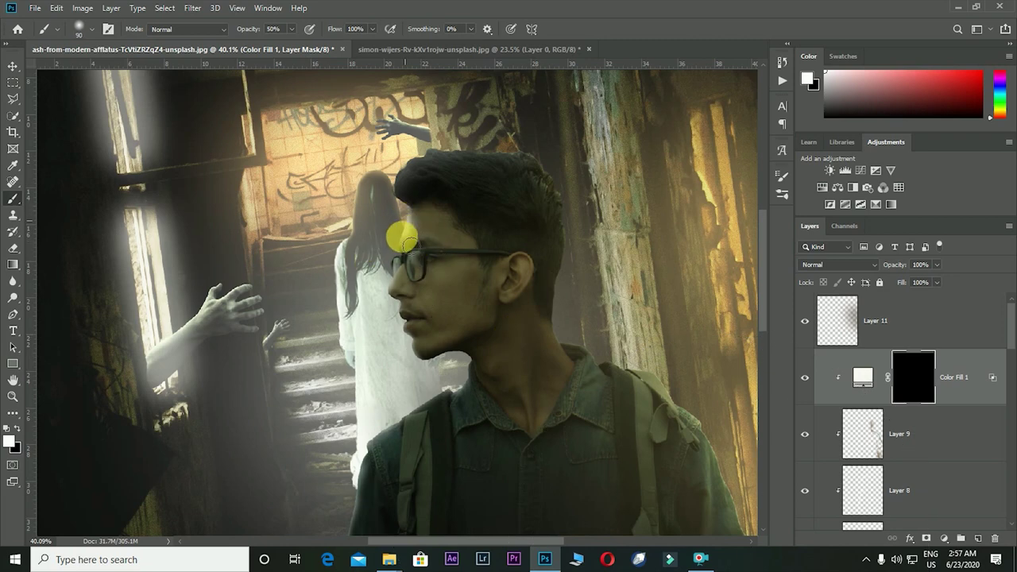
{"action": "key", "text": "bracketright"}
{"action": "key", "text": "bracketright"}
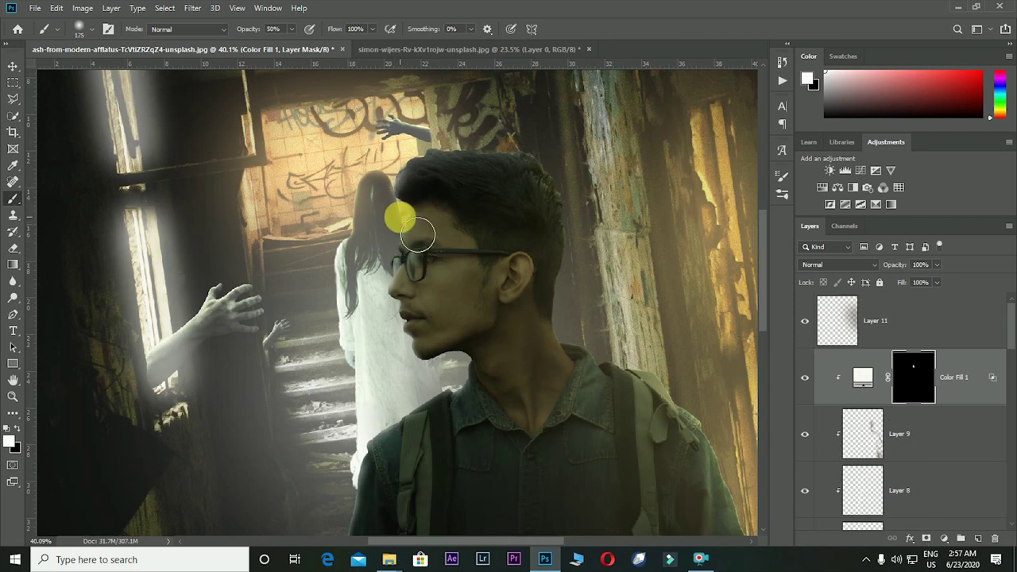
{"action": "key", "text": "bracketleft"}
{"action": "scroll", "coordinate": [429, 290], "scroll_direction": "down", "scroll_amount": 1}
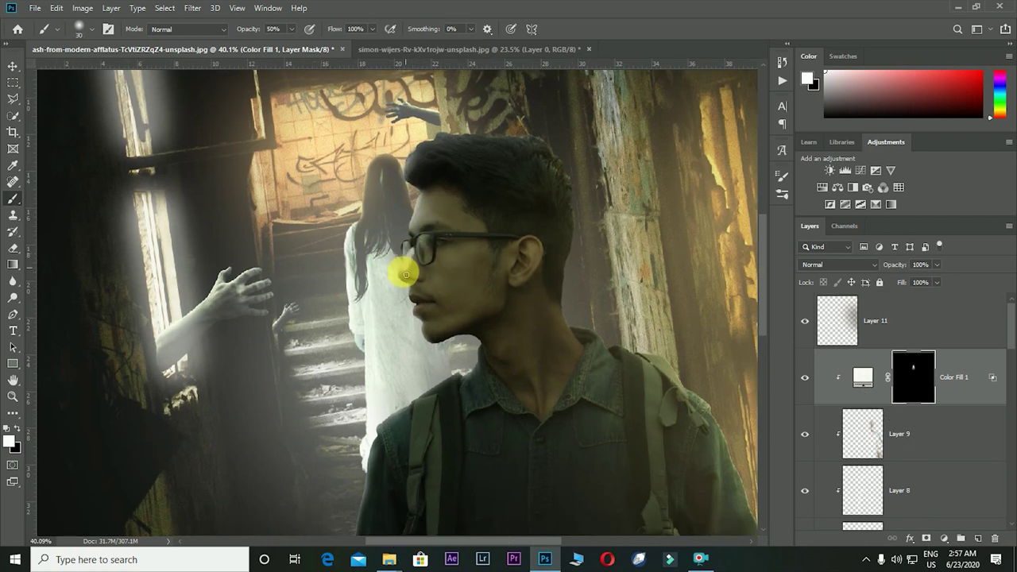
{"action": "scroll", "coordinate": [480, 269], "scroll_direction": "down", "scroll_amount": 1}
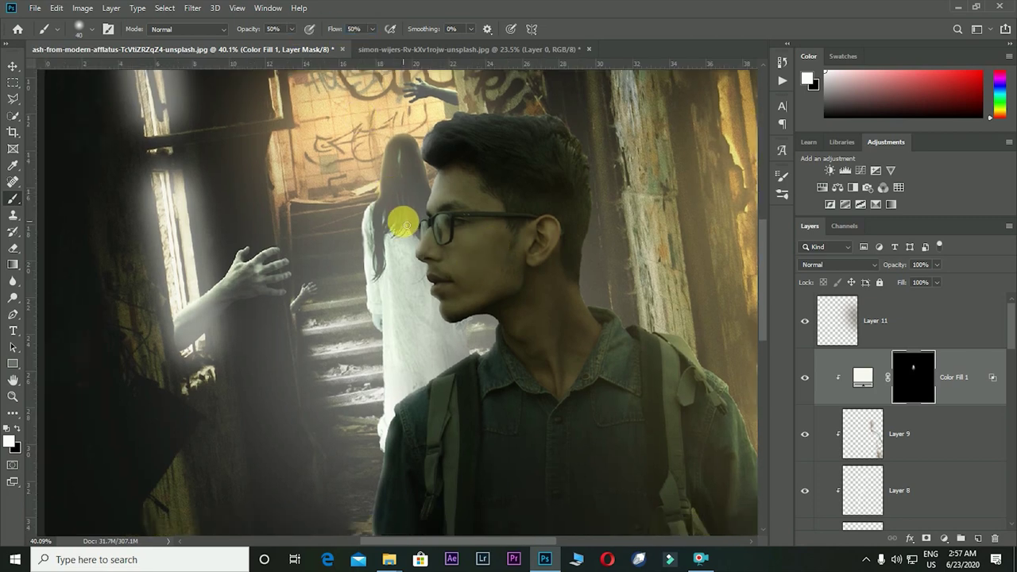
{"action": "mouse_move", "coordinate": [428, 267]}
{"action": "left_mouse_down"}
{"action": "mouse_move", "coordinate": [425, 333]}
{"action": "mouse_move", "coordinate": [531, 304]}
{"action": "mouse_move", "coordinate": [500, 238]}
{"action": "mouse_move", "coordinate": [506, 274]}
{"action": "mouse_move", "coordinate": [515, 227]}
{"action": "mouse_move", "coordinate": [449, 205]}
{"action": "mouse_move", "coordinate": [507, 235]}
{"action": "left_mouse_up"}
{"action": "key", "text": "bracketleft"}
{"action": "key", "text": "bracketleft"}
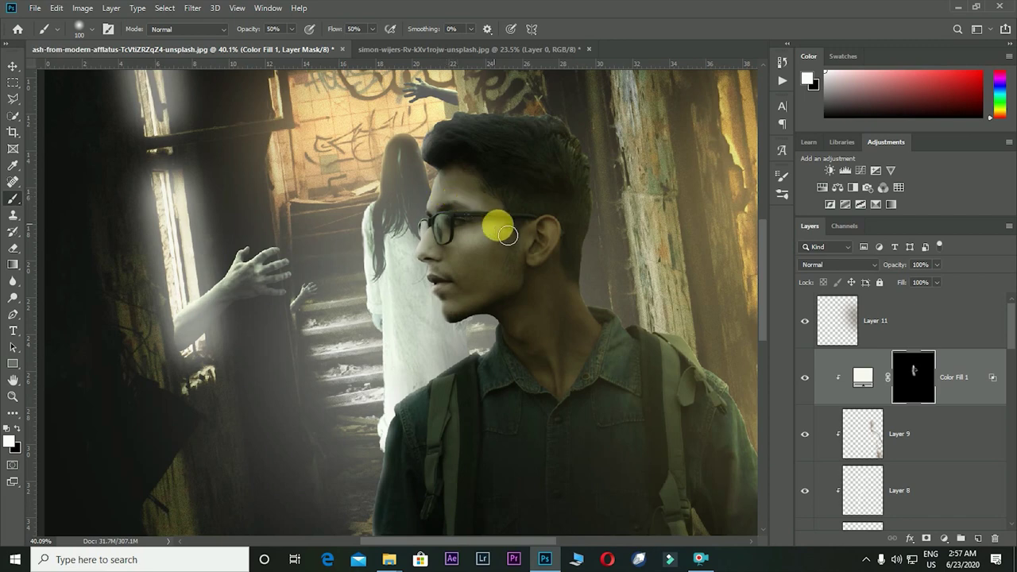
{"action": "left_click_drag", "start_coordinate": [457, 207], "coordinate": [525, 251]}
Paint the mask along the man's shoulder edge with a smaller brush
{"action": "scroll", "coordinate": [520, 238], "scroll_direction": "down", "scroll_amount": 2}
{"action": "key", "text": "bracketright"}
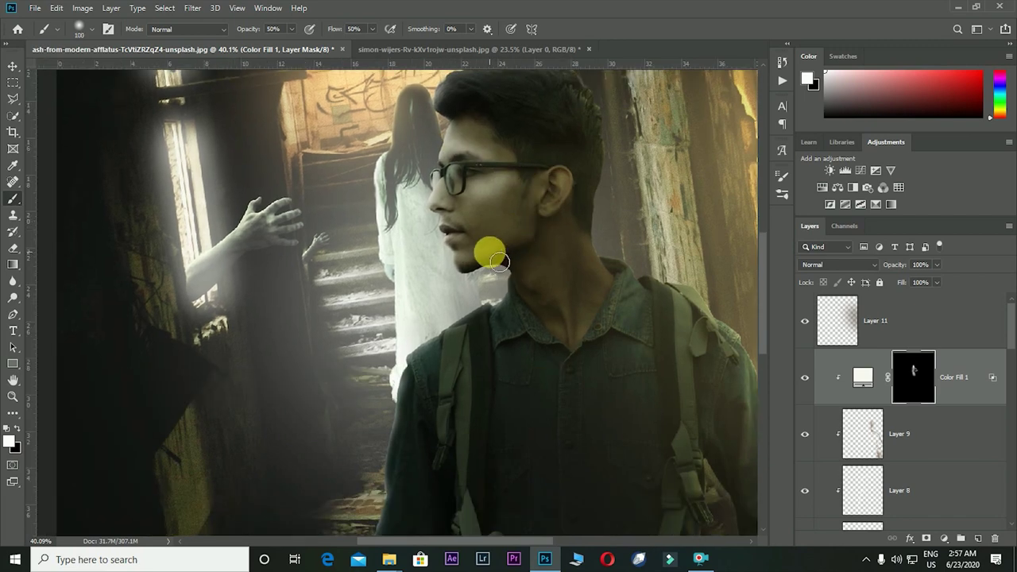
{"action": "scroll", "coordinate": [531, 245], "scroll_direction": "down", "scroll_amount": 3}
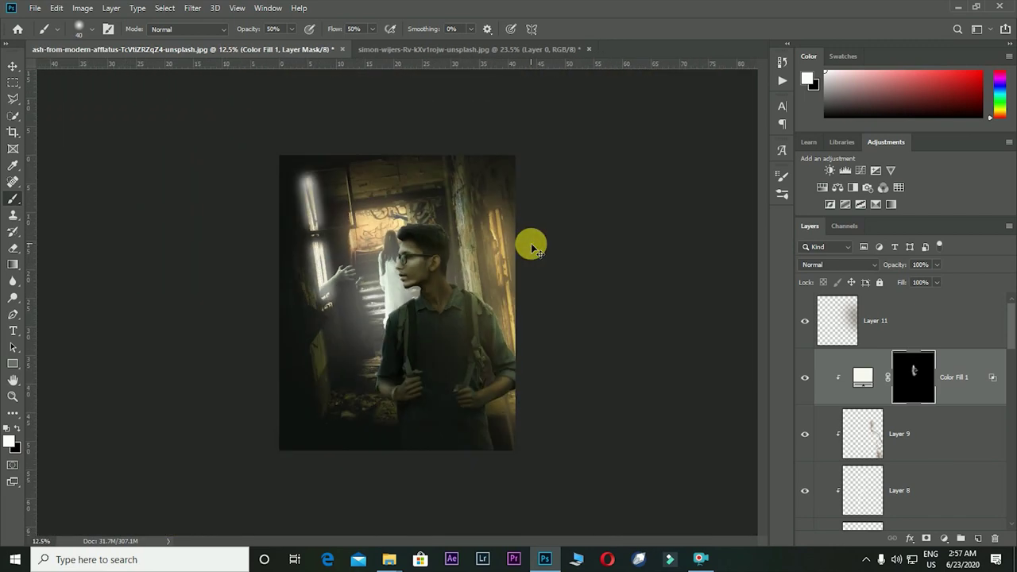
{"action": "scroll", "coordinate": [529, 243], "scroll_direction": "up", "scroll_amount": 3}
{"action": "scroll", "coordinate": [536, 278], "scroll_direction": "up", "scroll_amount": 2}
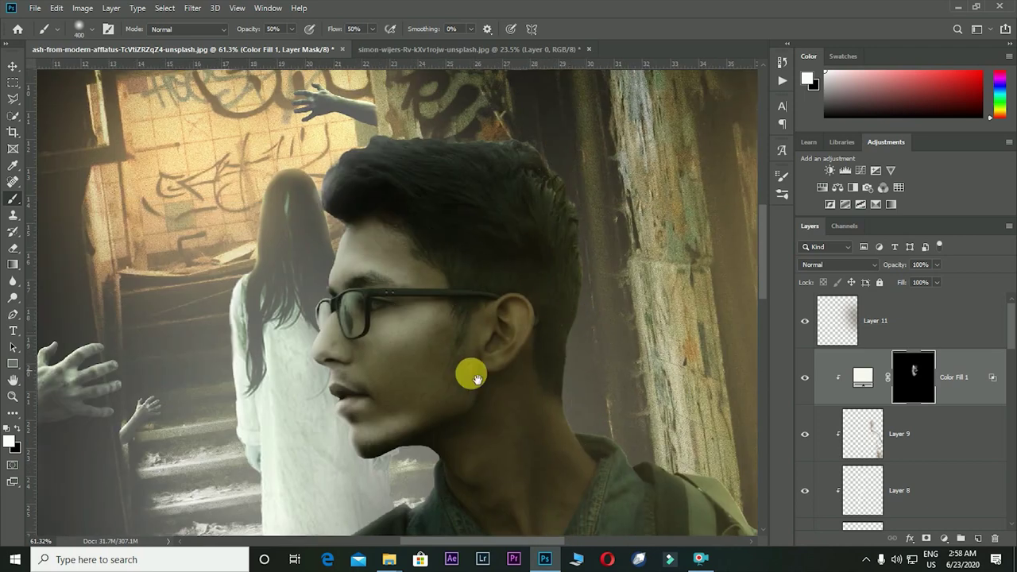
{"action": "scroll", "coordinate": [501, 406], "scroll_direction": "down", "scroll_amount": 2}
{"action": "scroll", "coordinate": [488, 424], "scroll_direction": "down", "scroll_amount": 2}
{"action": "scroll", "coordinate": [599, 403], "scroll_direction": "down", "scroll_amount": 1}
{"action": "key", "text": "bracketright"}
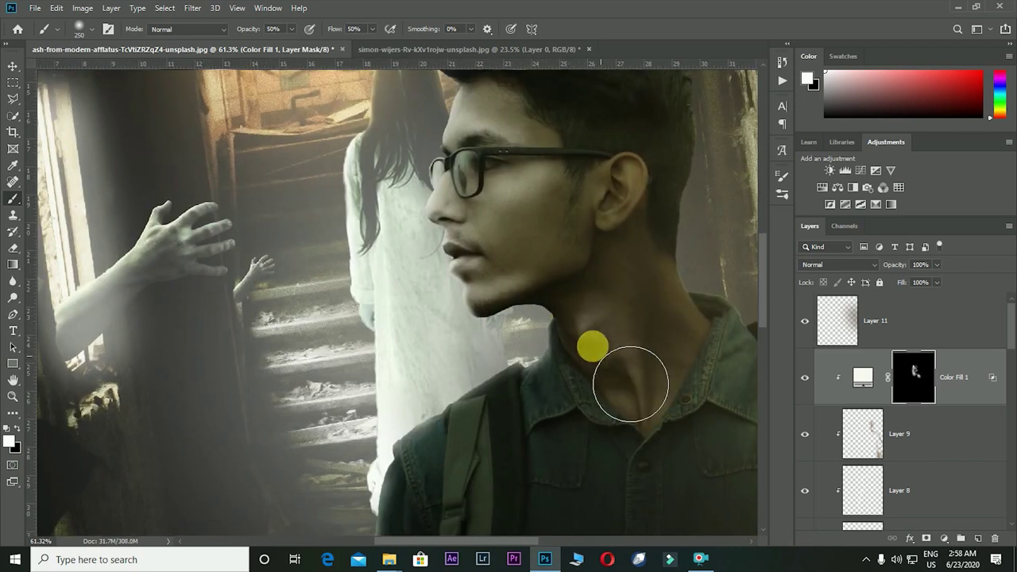
{"action": "scroll", "coordinate": [615, 373], "scroll_direction": "down", "scroll_amount": 3}
{"action": "key", "text": "bracketleft"}
{"action": "key", "text": "bracketleft"}
{"action": "key", "text": "bracketleft"}
{"action": "scroll", "coordinate": [551, 305], "scroll_direction": "down", "scroll_amount": 2}
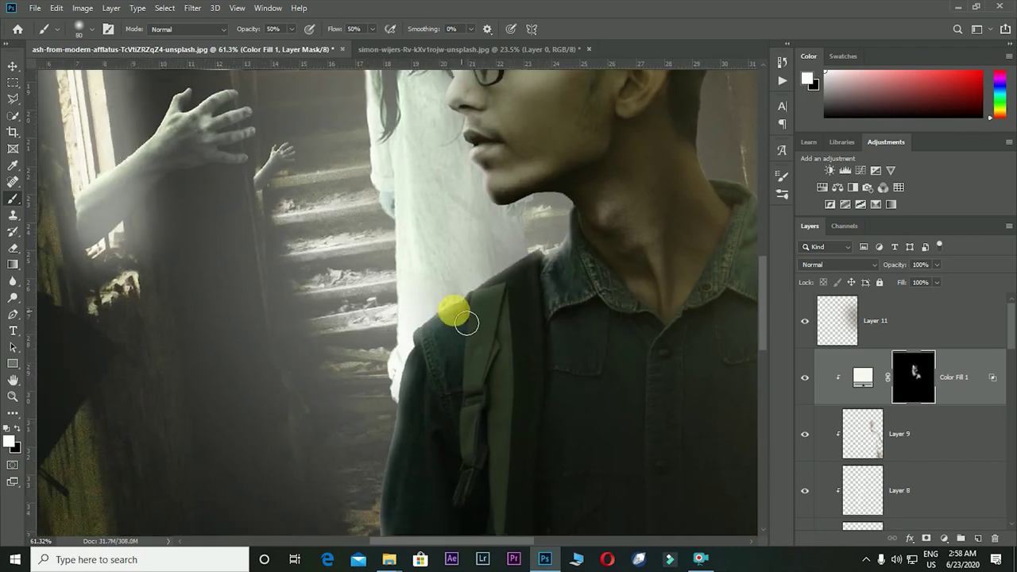
{"action": "left_click_drag", "start_coordinate": [454, 306], "coordinate": [415, 413]}
Resize the brush for finer edges and paint the mask near the man's collar
{"action": "scroll", "coordinate": [415, 413], "scroll_direction": "down", "scroll_amount": 2}
{"action": "key", "text": "bracketright"}
{"action": "key", "text": "bracketright"}
{"action": "key", "text": "bracketright"}
{"action": "scroll", "coordinate": [506, 295], "scroll_direction": "down", "scroll_amount": 2}
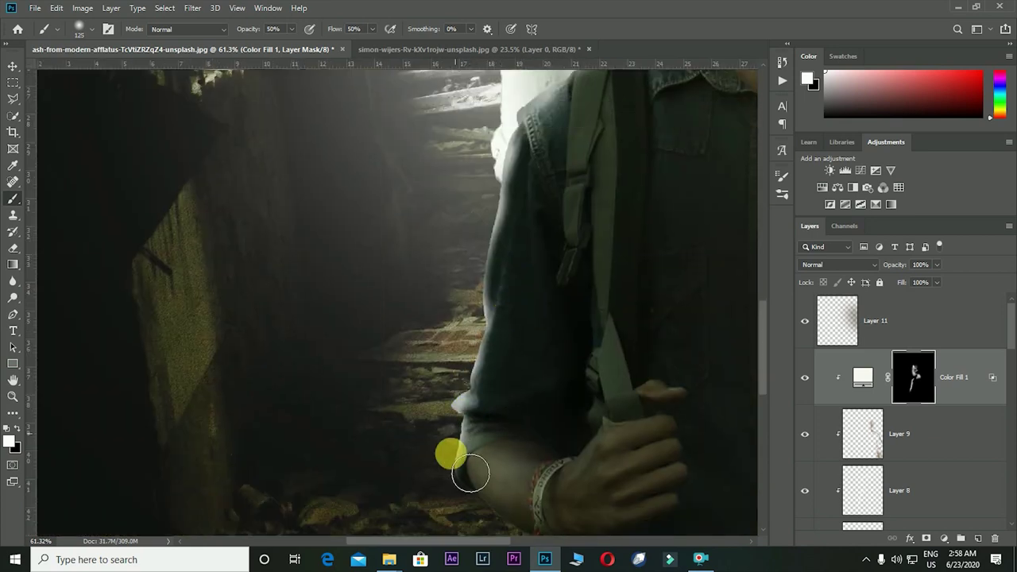
{"action": "scroll", "coordinate": [488, 397], "scroll_direction": "down", "scroll_amount": 1}
{"action": "scroll", "coordinate": [601, 431], "scroll_direction": "down", "scroll_amount": 2}
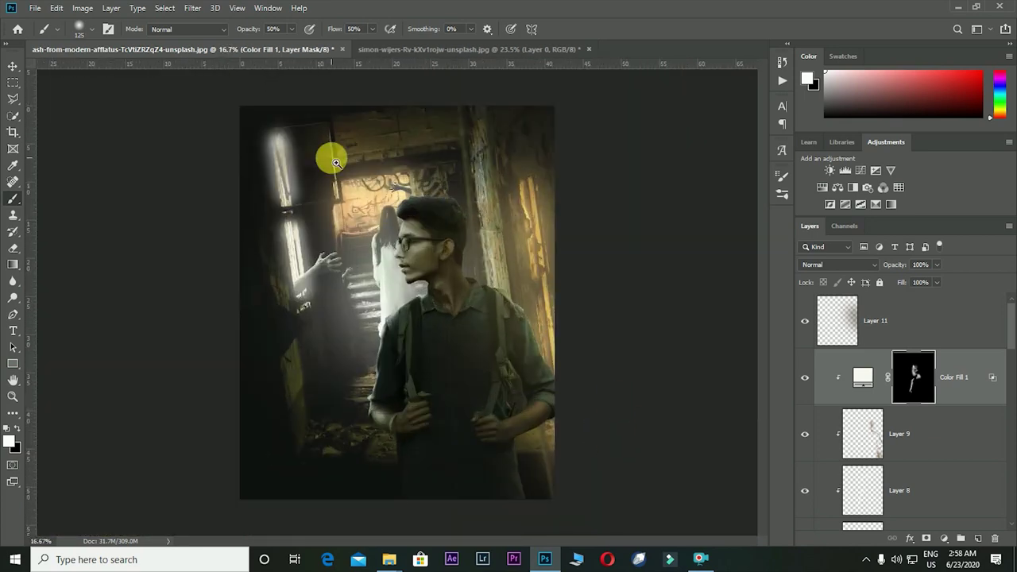
{"action": "scroll", "coordinate": [460, 222], "scroll_direction": "up", "scroll_amount": 5}
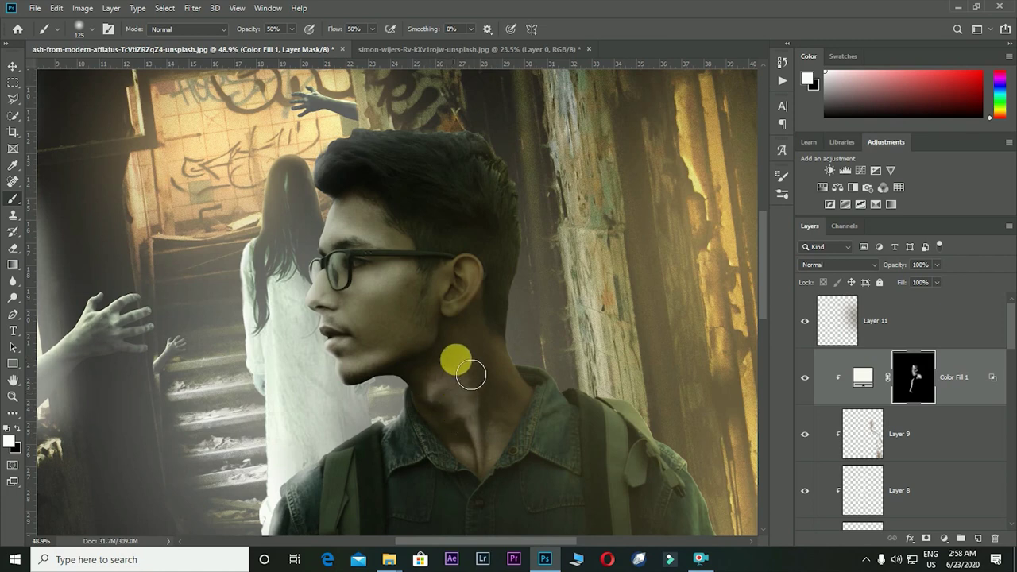
{"action": "scroll", "coordinate": [495, 279], "scroll_direction": "up", "scroll_amount": 3}
{"action": "key", "text": "bracketright"}
{"action": "key", "text": "bracketright"}
{"action": "key", "text": "bracketright"}
{"action": "scroll", "coordinate": [374, 291], "scroll_direction": "down", "scroll_amount": 1}
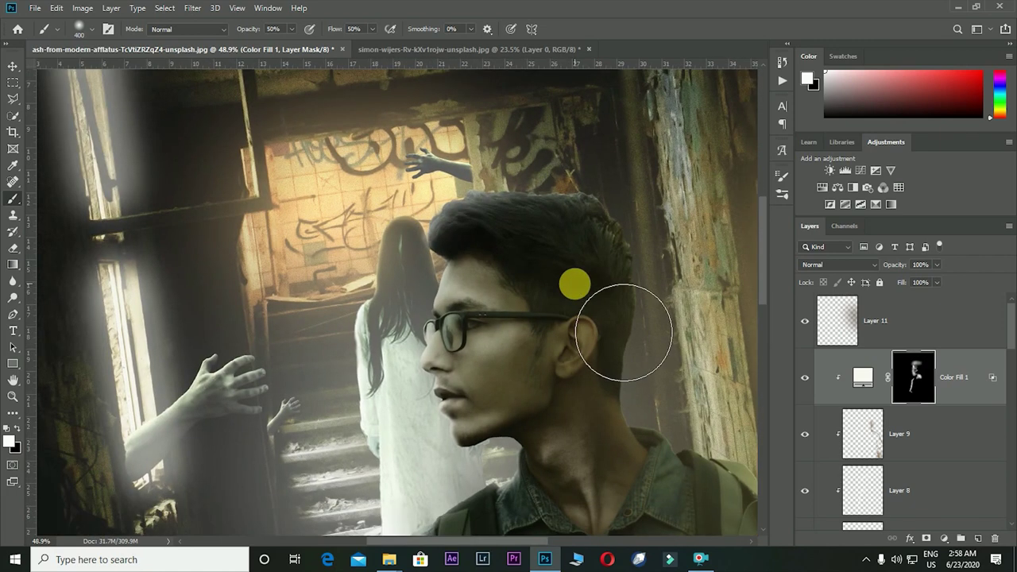
{"action": "scroll", "coordinate": [602, 300], "scroll_direction": "down", "scroll_amount": 1}
{"action": "scroll", "coordinate": [606, 301], "scroll_direction": "down", "scroll_amount": 4}
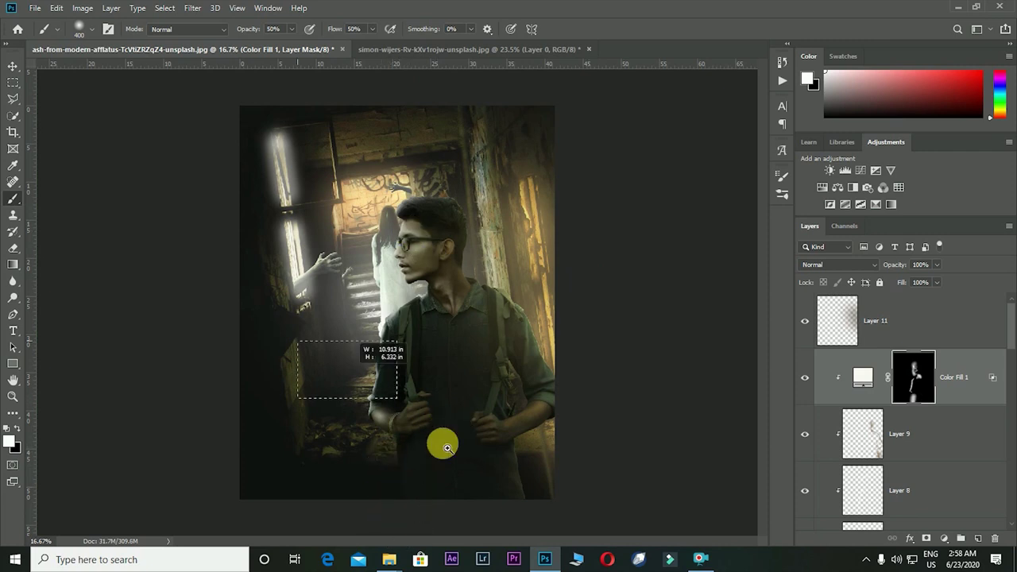
{"action": "scroll", "coordinate": [389, 453], "scroll_direction": "up", "scroll_amount": 5}
{"action": "key", "text": "bracketleft"}
{"action": "key", "text": "bracketleft"}
{"action": "key", "text": "bracketleft"}
{"action": "scroll", "coordinate": [508, 398], "scroll_direction": "up", "scroll_amount": 1}
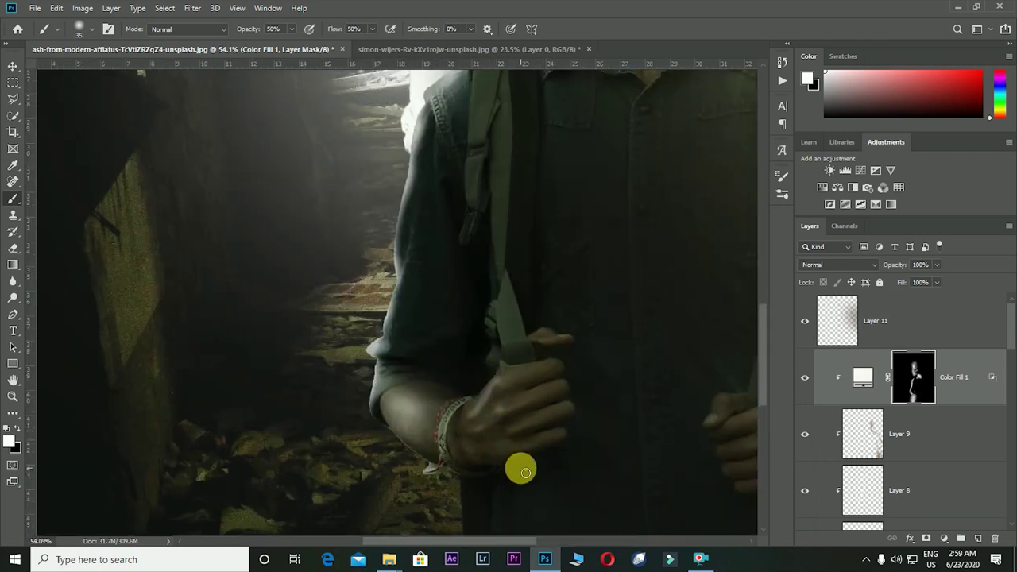
{"action": "key", "text": "bracketright"}
{"action": "key", "text": "bracketright"}
{"action": "key", "text": "bracketright"}
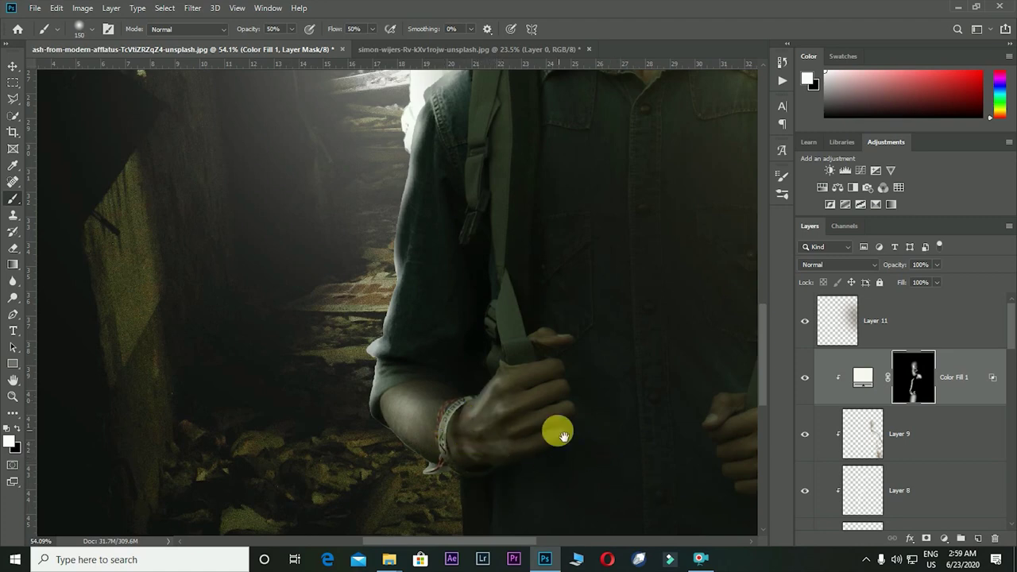
{"action": "scroll", "coordinate": [556, 445], "scroll_direction": "up", "scroll_amount": 2}
{"action": "scroll", "coordinate": [590, 333], "scroll_direction": "up", "scroll_amount": 1}
{"action": "scroll", "coordinate": [591, 334], "scroll_direction": "right", "scroll_amount": 2}
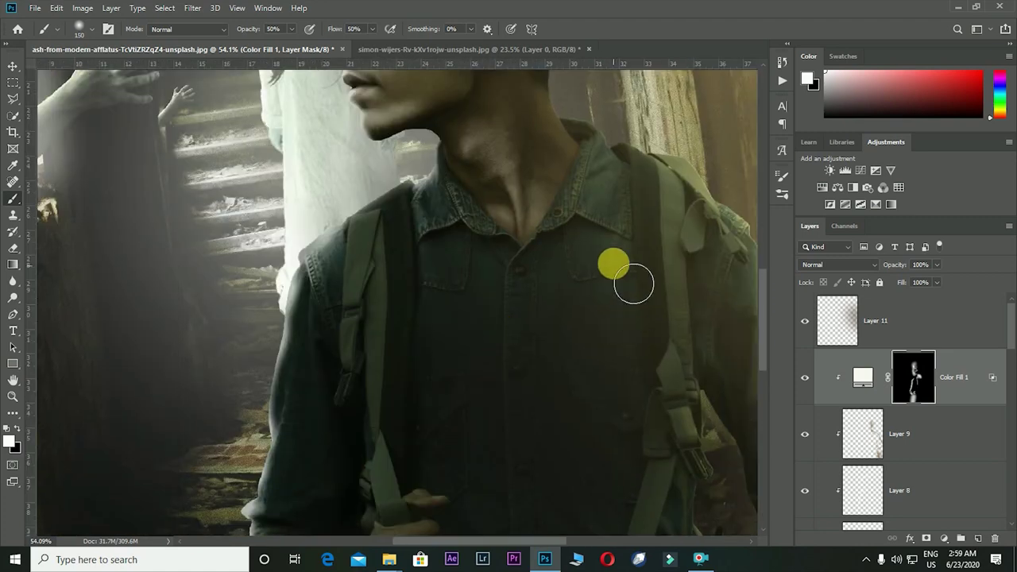
{"action": "key", "text": "bracketleft"}
{"action": "key", "text": "bracketleft"}
{"action": "key", "text": "bracketleft"}
{"action": "left_click", "coordinate": [602, 157]}
{"action": "scroll", "coordinate": [604, 239], "scroll_direction": "up", "scroll_amount": 2}
{"action": "scroll", "coordinate": [606, 307], "scroll_direction": "left", "scroll_amount": 2}
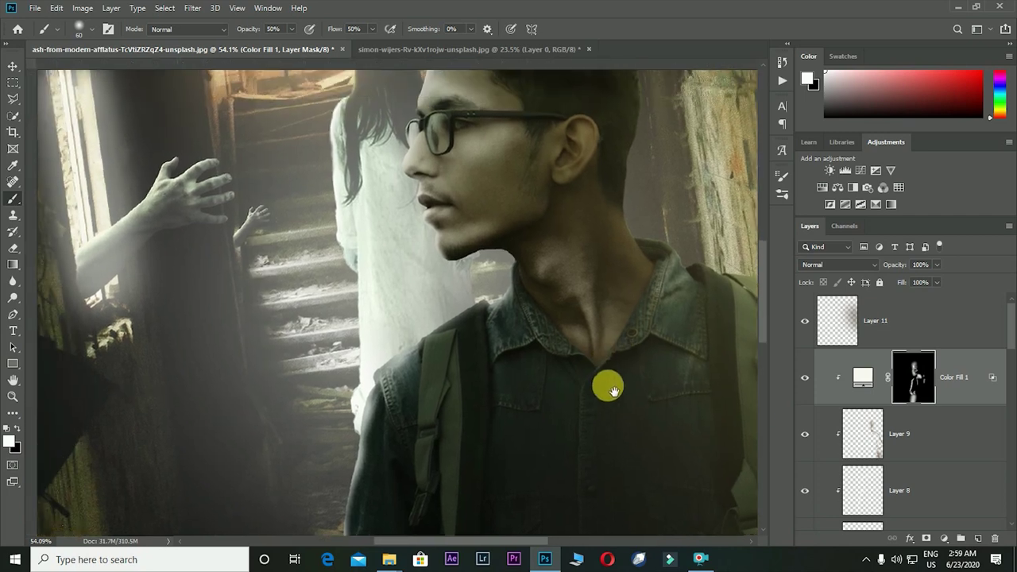
{"action": "key", "text": "bracketright"}
{"action": "key", "text": "bracketright"}
{"action": "key", "text": "bracketright"}
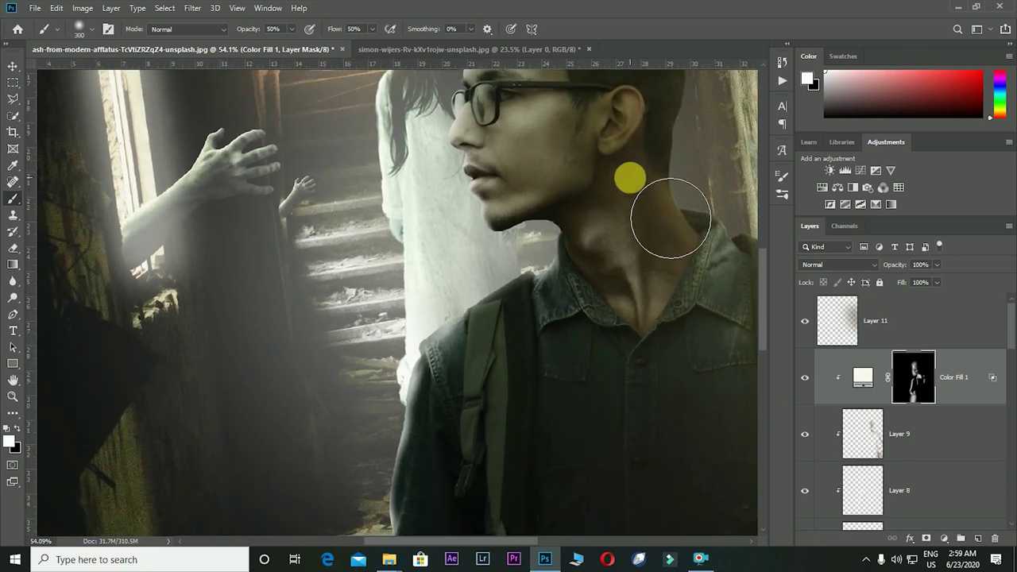
Zoom out and set the mask brush to 100% Flow at size 80
{"action": "key", "text": "ctrl+minus"}
{"action": "key", "text": "ctrl+minus"}
{"action": "key", "text": "ctrl+minus"}
{"action": "key", "text": "ctrl+minus"}
{"action": "key", "text": "ctrl+minus"}
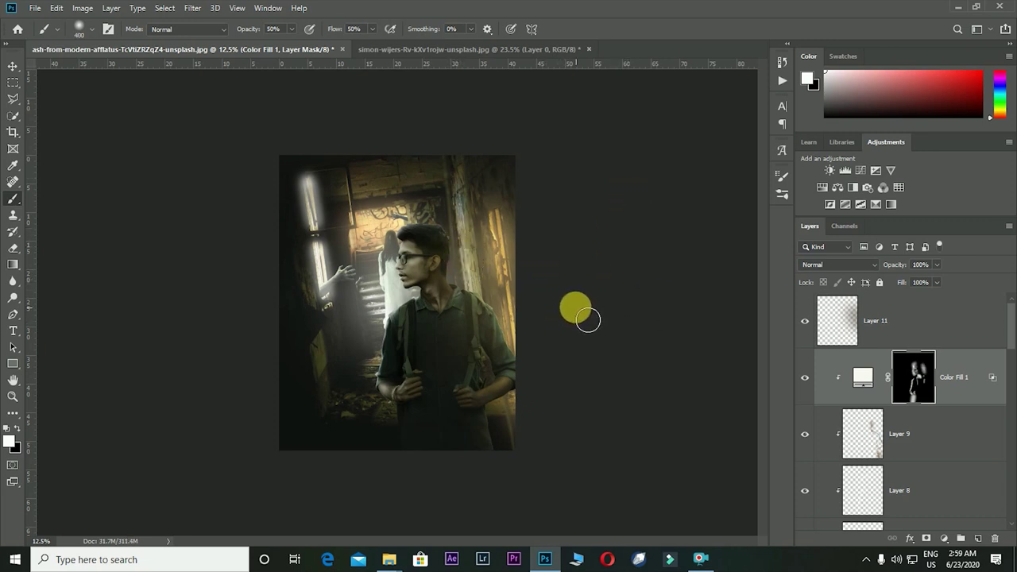
{"action": "scroll", "coordinate": [565, 310], "scroll_direction": "up", "scroll_amount": 4}
{"action": "scroll", "coordinate": [477, 342], "scroll_direction": "up", "scroll_amount": 4}
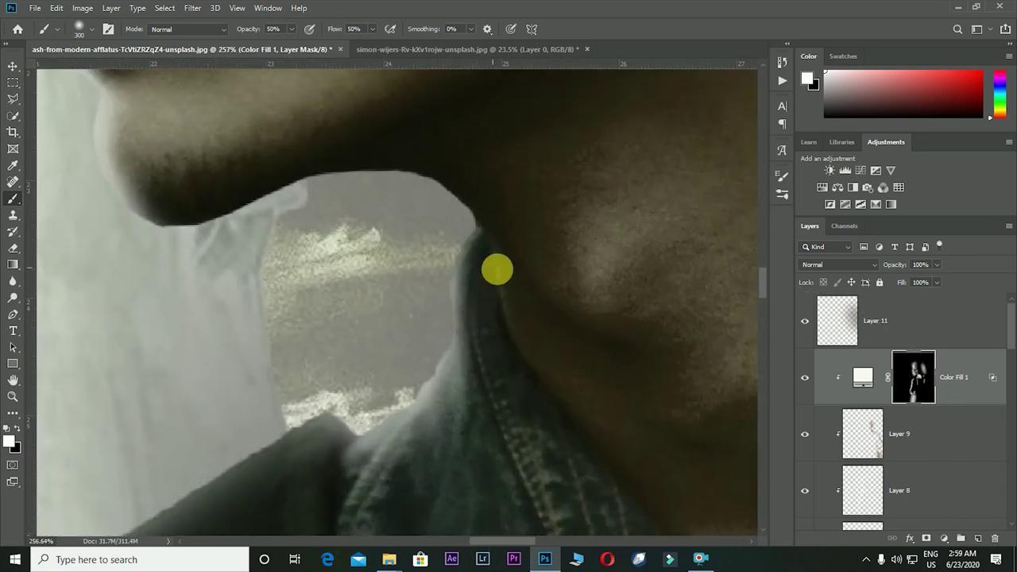
{"action": "scroll", "coordinate": [498, 271], "scroll_direction": "up", "scroll_amount": 1}
{"action": "left_click_drag", "start_coordinate": [498, 271], "coordinate": [483, 302]}
{"action": "left_click_drag", "start_coordinate": [334, 29], "coordinate": [408, 27]}
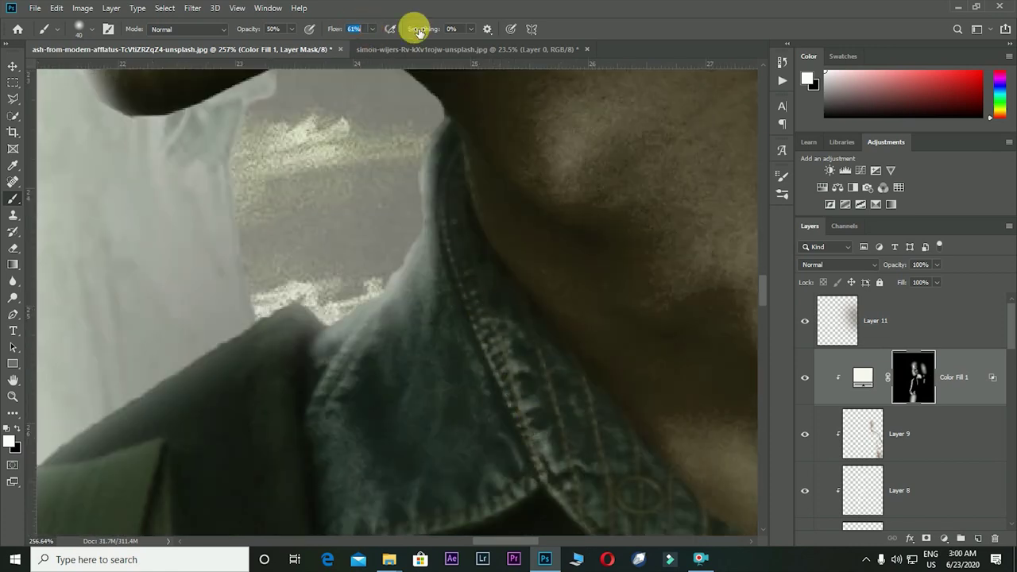
{"action": "key", "text": "bracketright"}
{"action": "scroll", "coordinate": [524, 437], "scroll_direction": "down", "scroll_amount": 2}
{"action": "scroll", "coordinate": [538, 454], "scroll_direction": "down", "scroll_amount": 3}
{"action": "scroll", "coordinate": [482, 420], "scroll_direction": "up", "scroll_amount": 1}
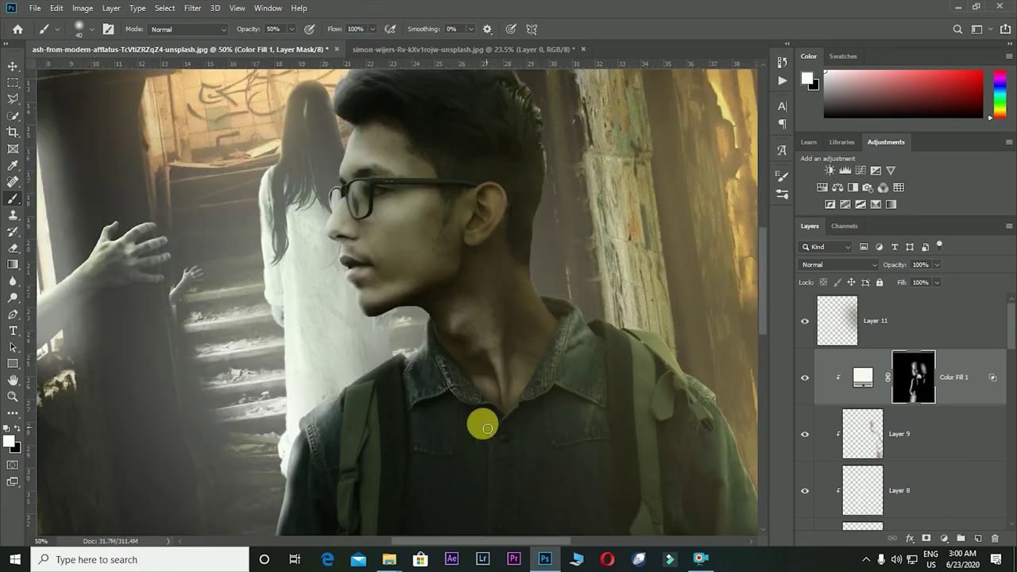
{"action": "scroll", "coordinate": [356, 259], "scroll_direction": "up", "scroll_amount": 3}
{"action": "key", "text": "bracketright"}
{"action": "key", "text": "bracketright"}
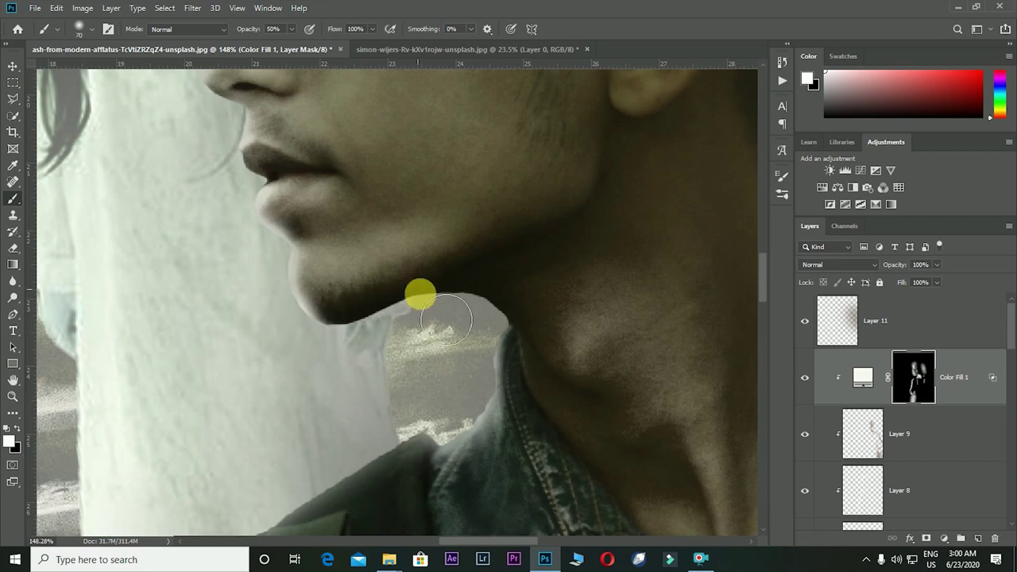
{"action": "scroll", "coordinate": [477, 413], "scroll_direction": "down", "scroll_amount": 2}
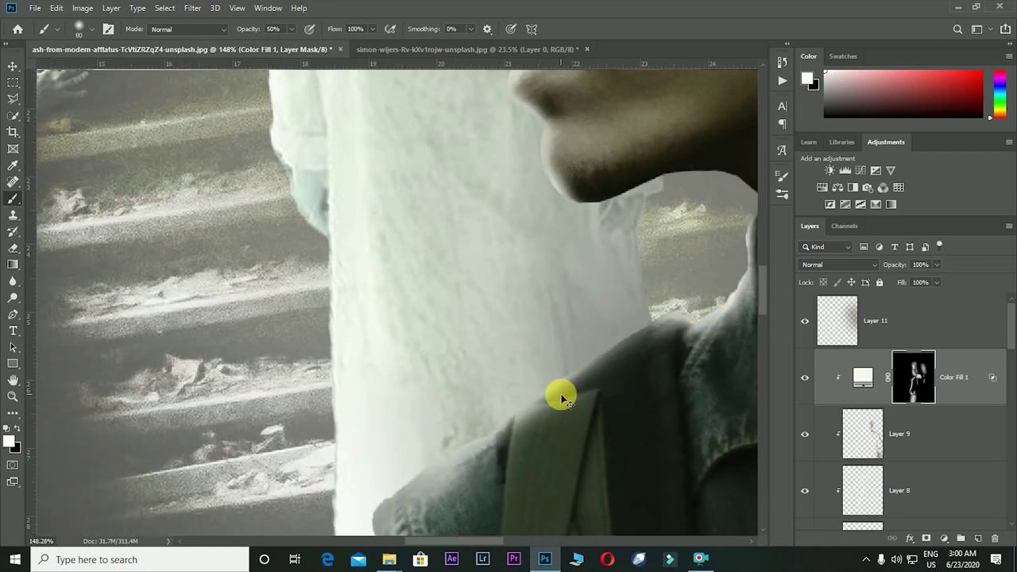
{"action": "scroll", "coordinate": [558, 397], "scroll_direction": "down", "scroll_amount": 2}
{"action": "scroll", "coordinate": [561, 395], "scroll_direction": "down", "scroll_amount": 2}
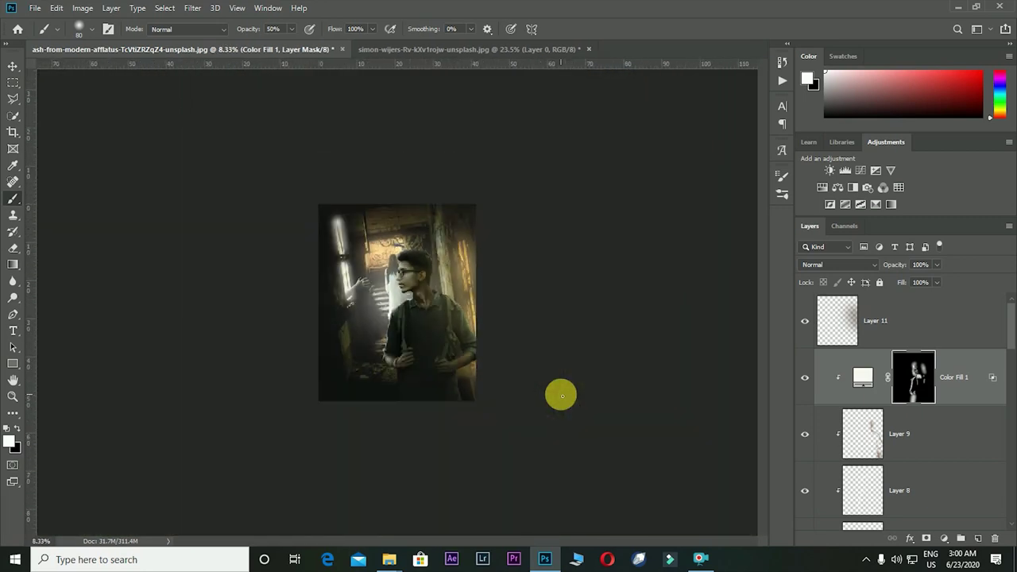
Drag the grey hand from the second image into the composite above Layer 11
{"action": "key", "text": "alt+bracketright"}
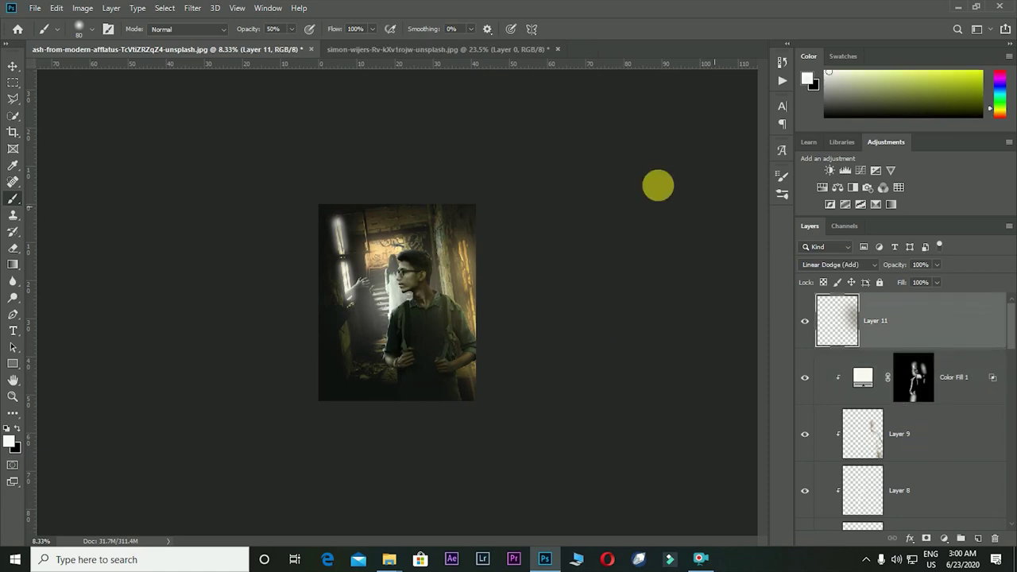
{"action": "left_click", "coordinate": [522, 49]}
{"action": "left_click", "coordinate": [13, 66]}
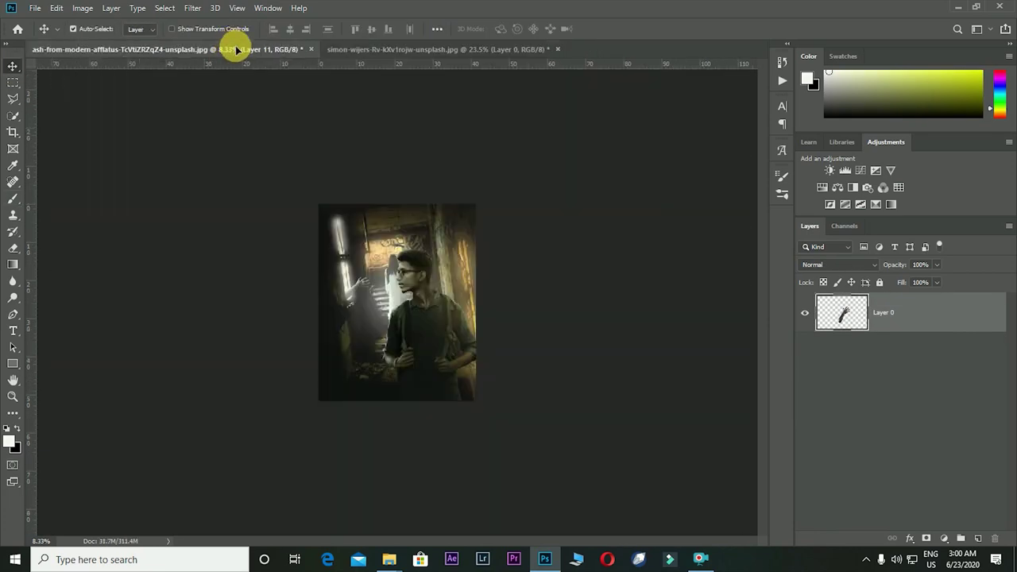
{"action": "left_click_drag", "start_coordinate": [373, 251], "coordinate": [453, 334]}
Flip the hand horizontally, scale it to about 49% and rotate it onto the man's shoulder
{"action": "key", "text": "ctrl+t"}
{"action": "right_click", "coordinate": [426, 324]}
{"action": "left_click", "coordinate": [475, 477]}
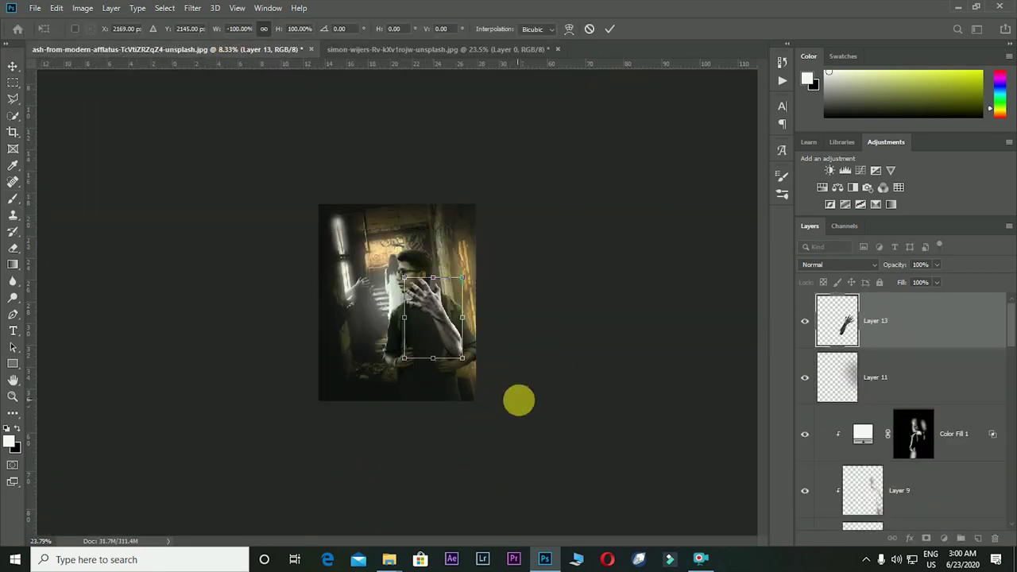
{"action": "scroll", "coordinate": [518, 402], "scroll_direction": "up", "scroll_amount": 3}
{"action": "left_click_drag", "start_coordinate": [536, 434], "coordinate": [509, 352]}
{"action": "mouse_move", "coordinate": [584, 223]}
{"action": "left_mouse_down"}
{"action": "mouse_move", "coordinate": [557, 210]}
{"action": "mouse_move", "coordinate": [620, 193]}
{"action": "left_mouse_up"}
{"action": "mouse_move", "coordinate": [567, 227]}
{"action": "left_mouse_down"}
{"action": "mouse_move", "coordinate": [572, 167]}
{"action": "mouse_move", "coordinate": [548, 203]}
{"action": "left_mouse_up"}
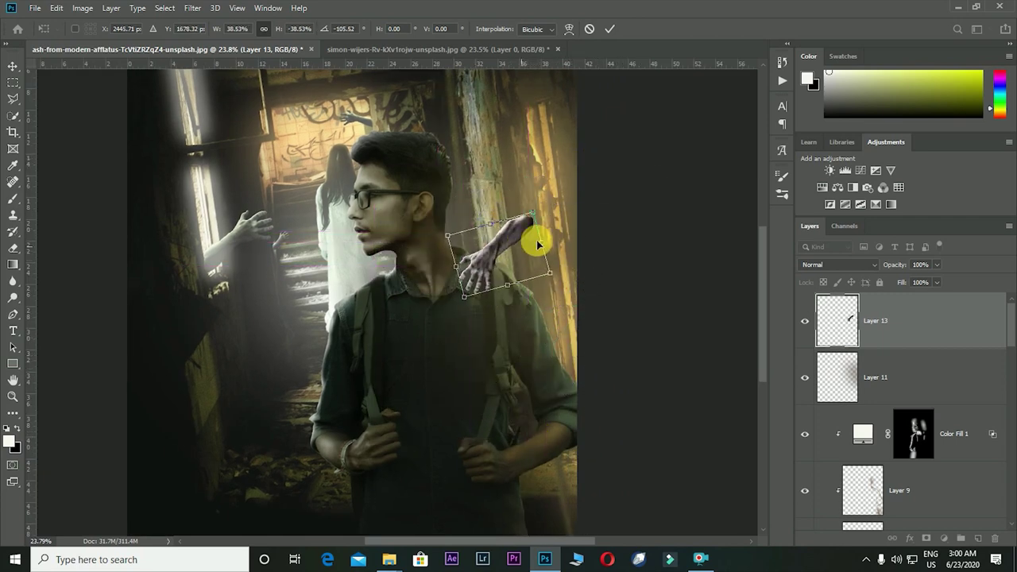
{"action": "left_click_drag", "start_coordinate": [535, 238], "coordinate": [508, 254]}
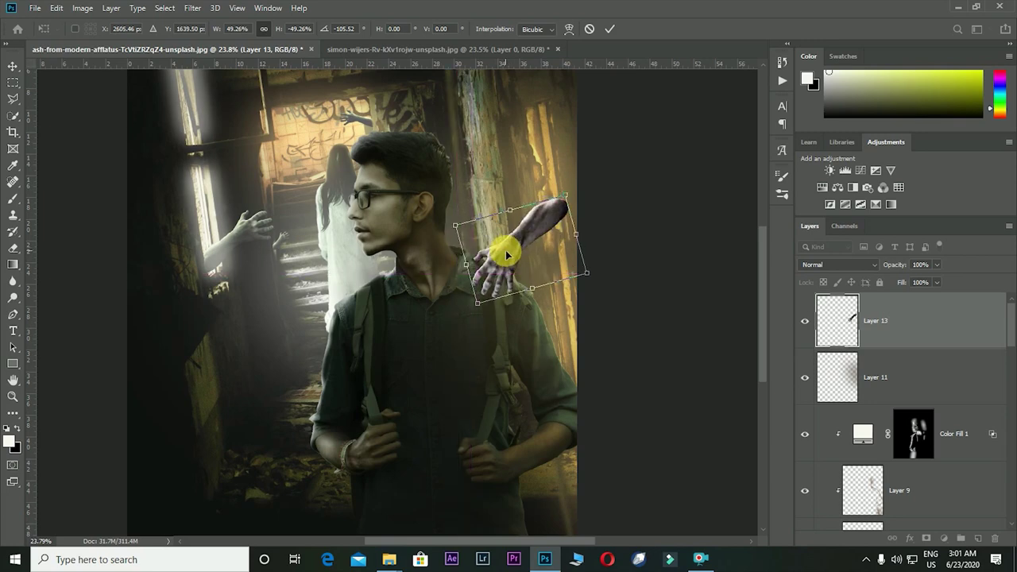
{"action": "scroll", "coordinate": [506, 254], "scroll_direction": "up", "scroll_amount": 1}
{"action": "scroll", "coordinate": [533, 317], "scroll_direction": "up", "scroll_amount": 1}
{"action": "scroll", "coordinate": [533, 318], "scroll_direction": "up", "scroll_amount": 1}
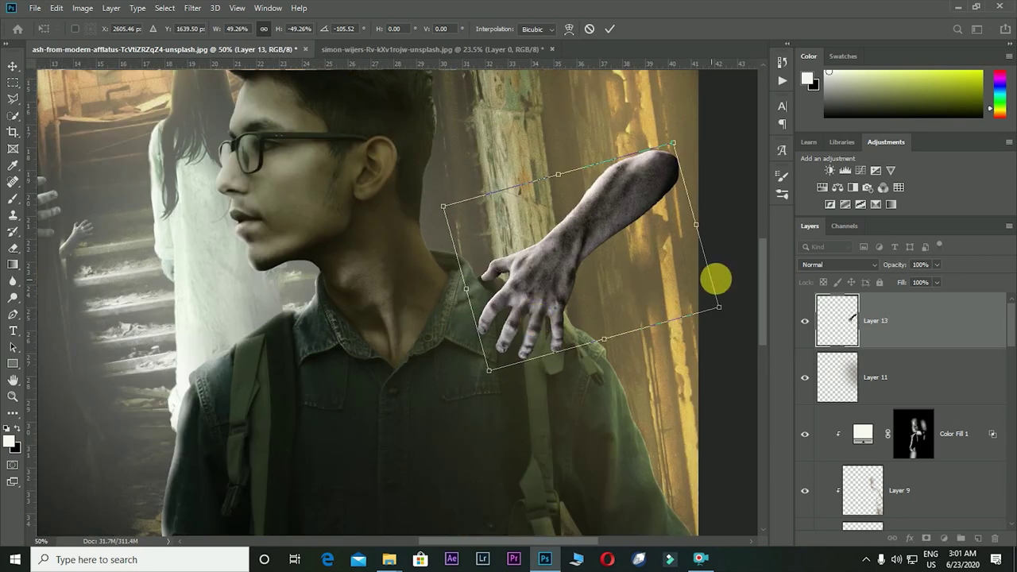
{"action": "key", "text": "Return"}
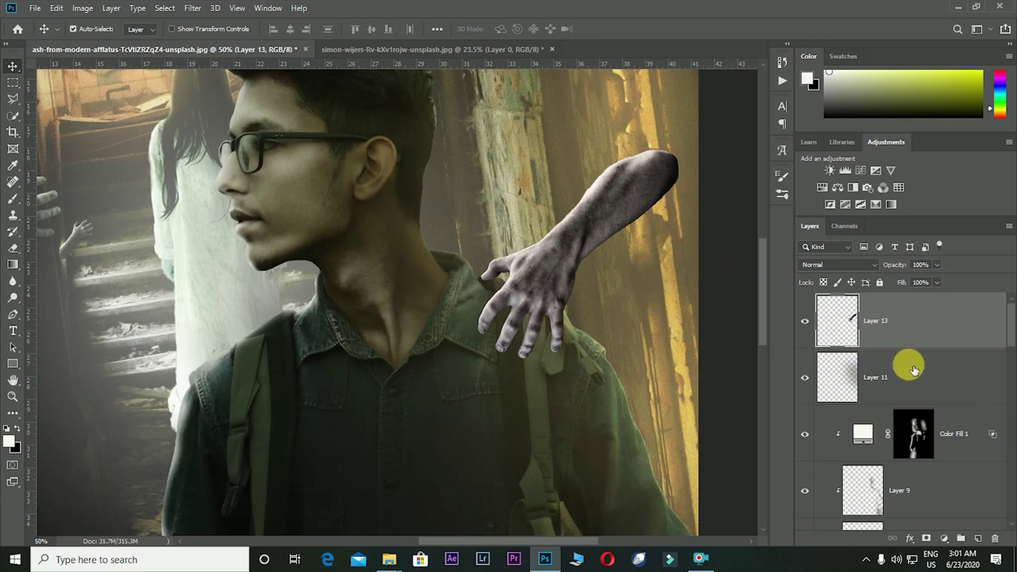
Lower the hand layer's opacity, add a mask and paint away the shadow beside the arm
{"action": "left_click_drag", "start_coordinate": [914, 273], "coordinate": [890, 273]}
{"action": "left_click", "coordinate": [12, 200]}
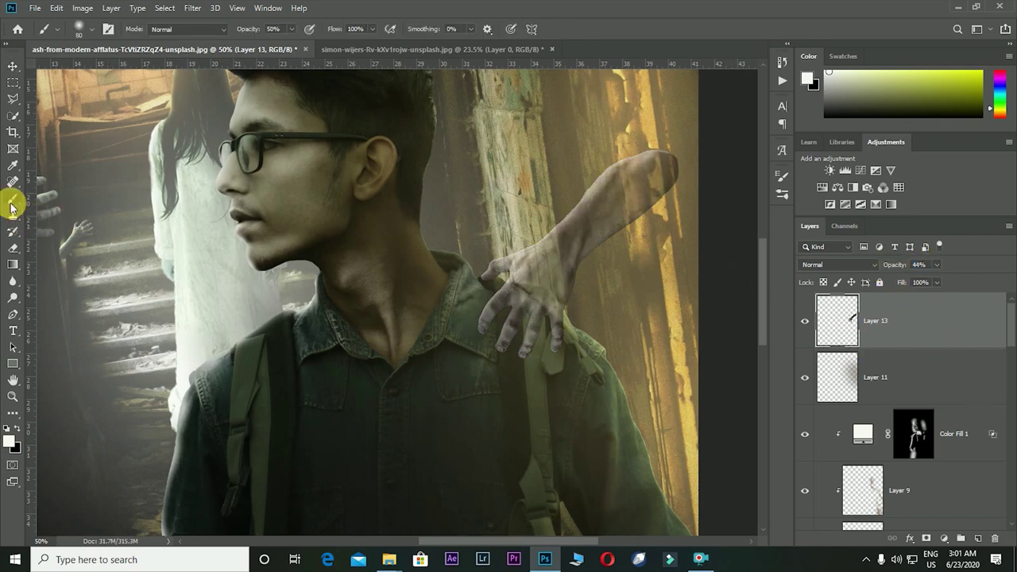
{"action": "left_click", "coordinate": [926, 538]}
{"action": "scroll", "coordinate": [642, 311], "scroll_direction": "up", "scroll_amount": 5}
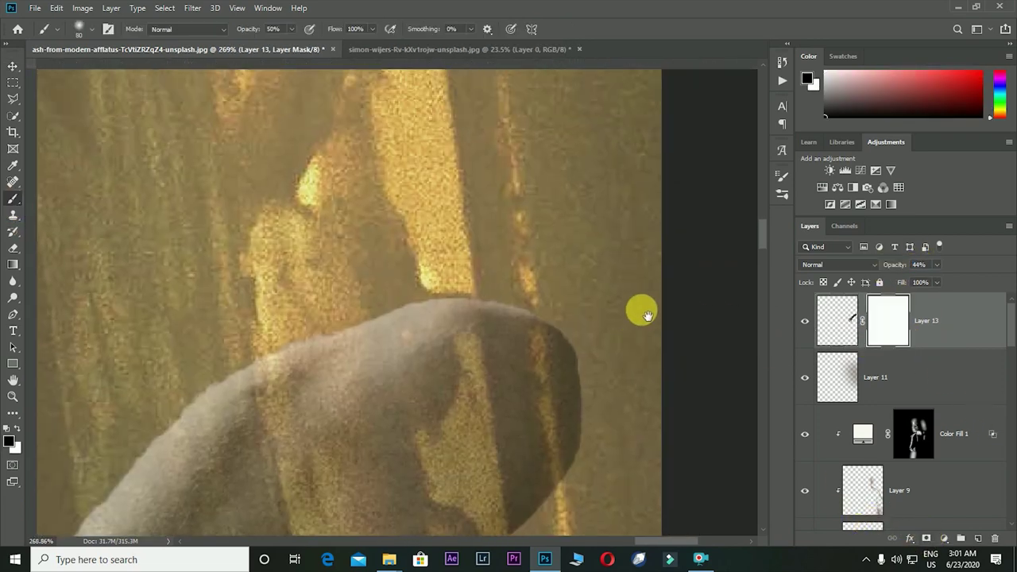
{"action": "key", "text": "bracketleft"}
{"action": "key", "text": "bracketleft"}
{"action": "key", "text": "bracketleft"}
{"action": "scroll", "coordinate": [489, 340], "scroll_direction": "down", "scroll_amount": 2}
{"action": "key", "text": "bracketright"}
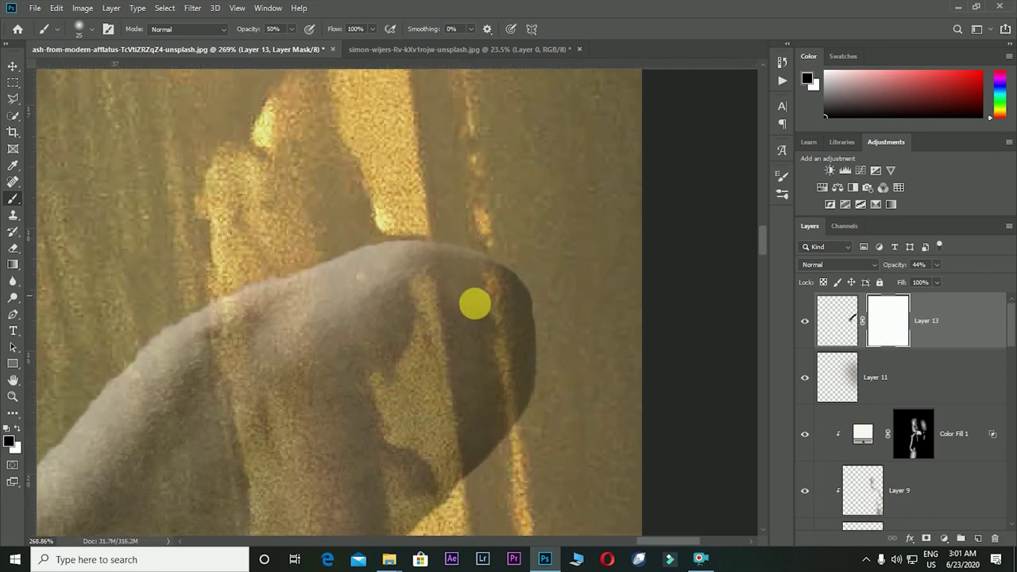
{"action": "mouse_move", "coordinate": [508, 417]}
{"action": "left_mouse_down"}
{"action": "mouse_move", "coordinate": [500, 245]}
{"action": "mouse_move", "coordinate": [545, 307]}
{"action": "mouse_move", "coordinate": [556, 448]}
{"action": "left_mouse_up"}
{"action": "key", "text": "0"}
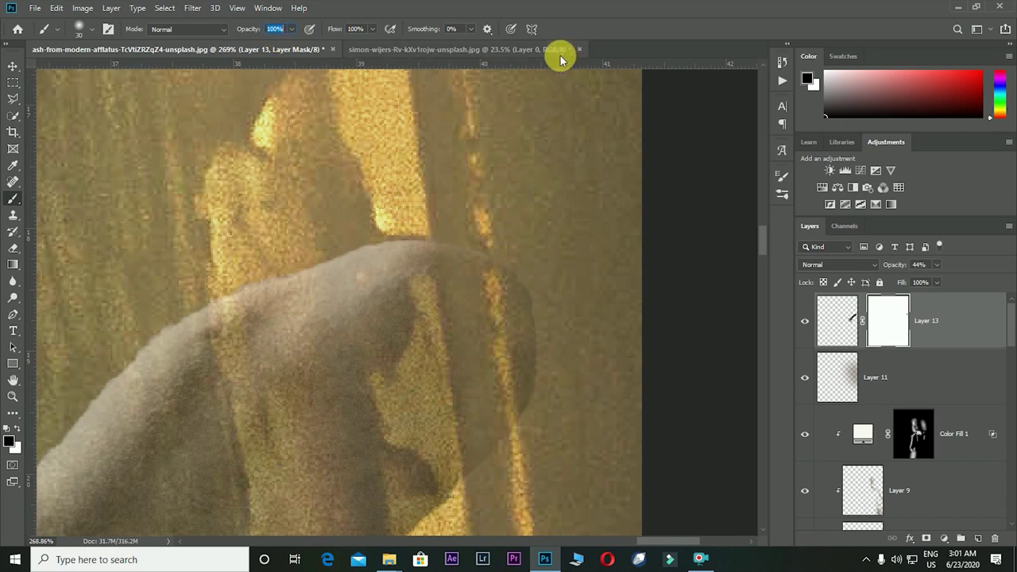
{"action": "key", "text": "bracketleft"}
{"action": "key", "text": "bracketleft"}
{"action": "key", "text": "bracketleft"}
{"action": "mouse_move", "coordinate": [547, 340]}
{"action": "left_mouse_down"}
{"action": "mouse_move", "coordinate": [536, 400]}
{"action": "mouse_move", "coordinate": [466, 232]}
{"action": "mouse_move", "coordinate": [485, 438]}
{"action": "left_mouse_up"}
Mask the fingertip behind the backpack strap at 46% opacity, then restore full opacity
{"action": "left_click_drag", "start_coordinate": [937, 264], "coordinate": [1009, 265]}
{"action": "key", "text": "ctrl+0"}
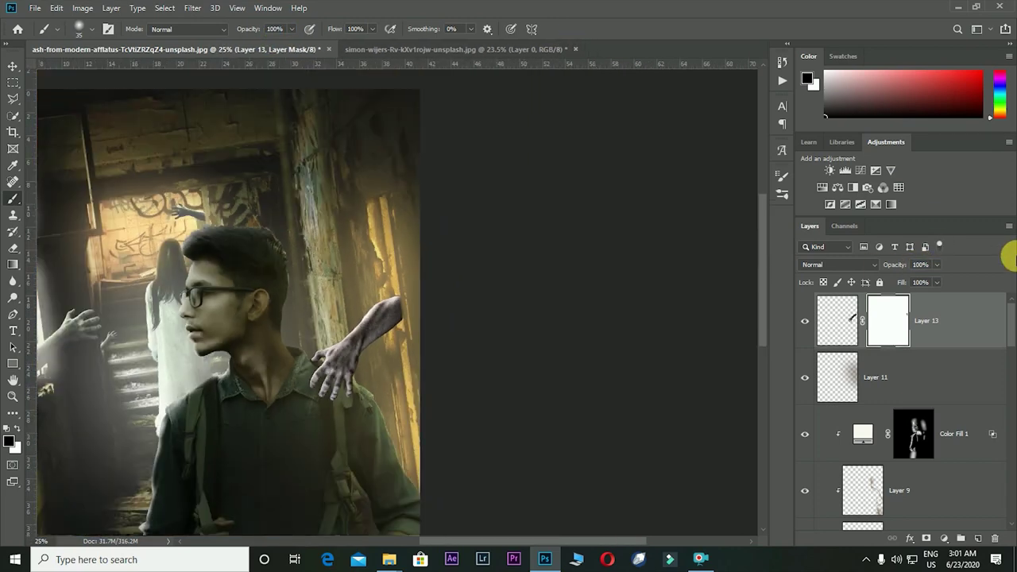
{"action": "key", "text": "ctrl+1"}
{"action": "key", "text": "ctrl+plus"}
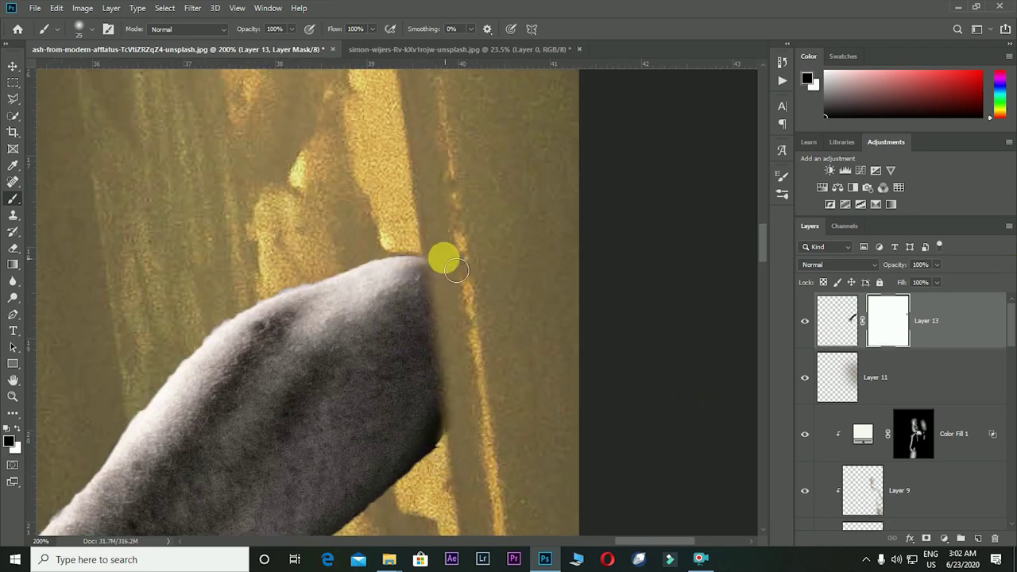
{"action": "key", "text": "ctrl+0"}
{"action": "key", "text": "ctrl+plus"}
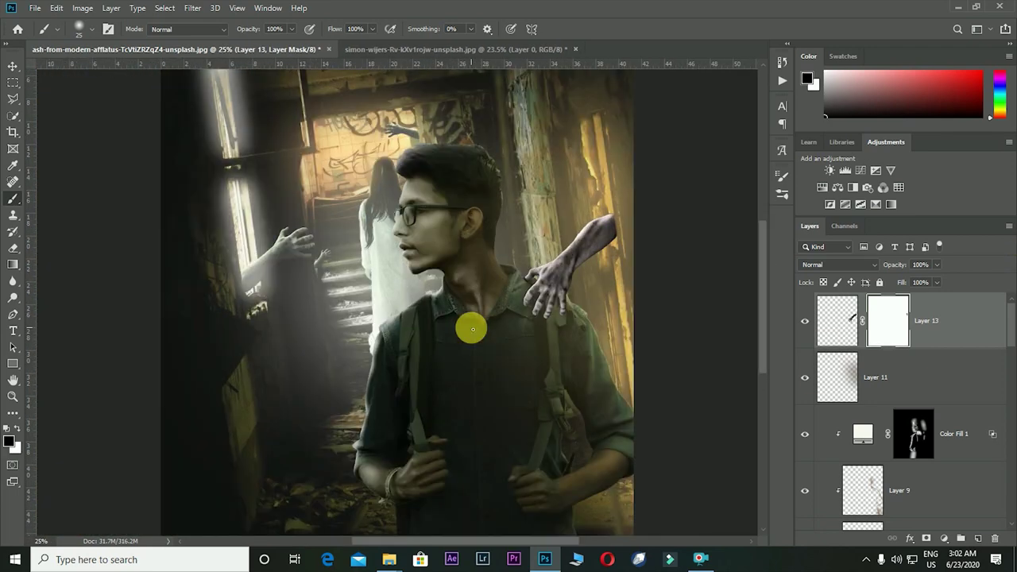
{"action": "scroll", "coordinate": [579, 271], "scroll_direction": "up", "scroll_amount": 10}
{"action": "left_click_drag", "start_coordinate": [920, 266], "coordinate": [892, 268]}
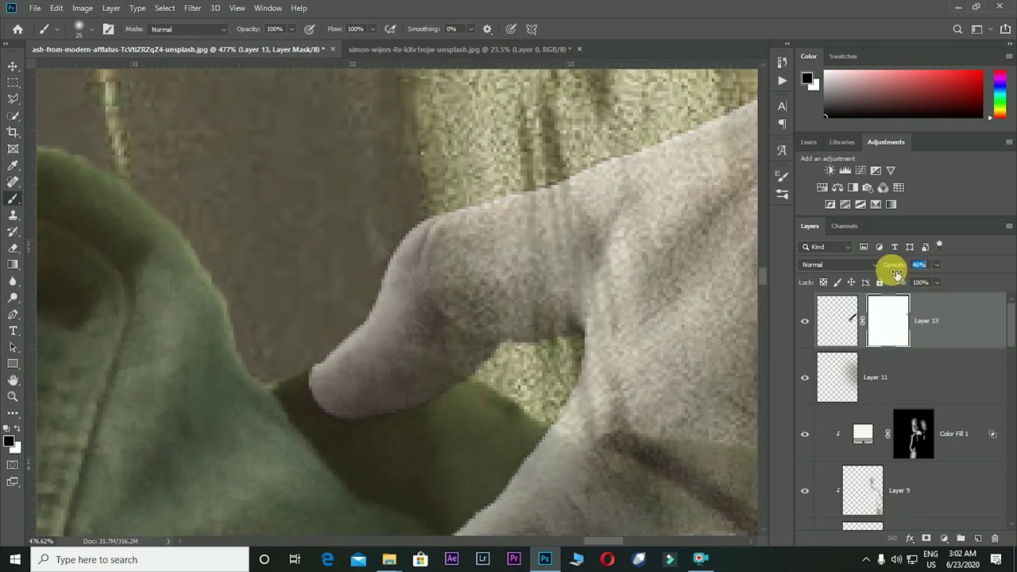
{"action": "key", "text": "bracketleft"}
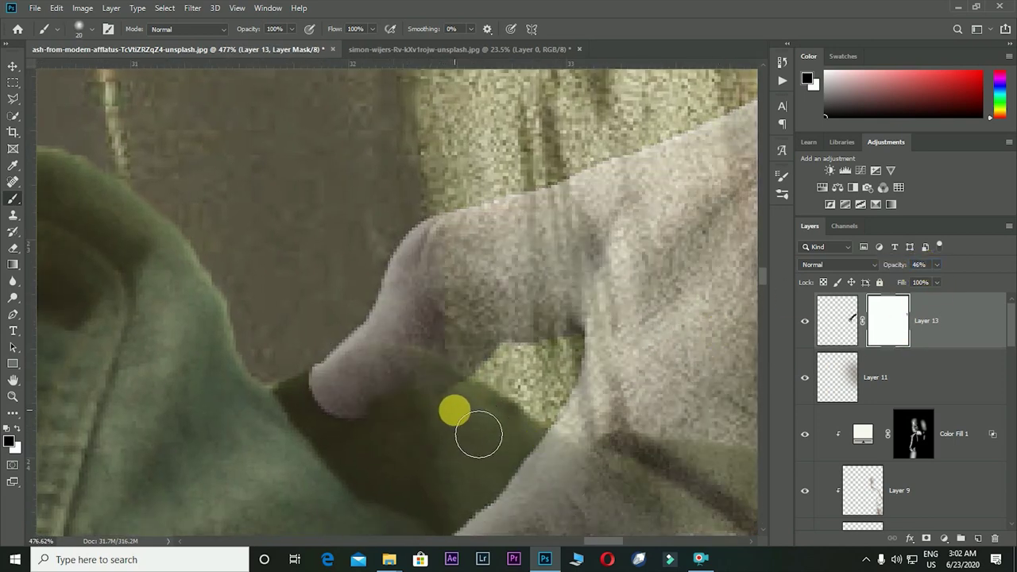
{"action": "left_click_drag", "start_coordinate": [470, 395], "coordinate": [419, 369]}
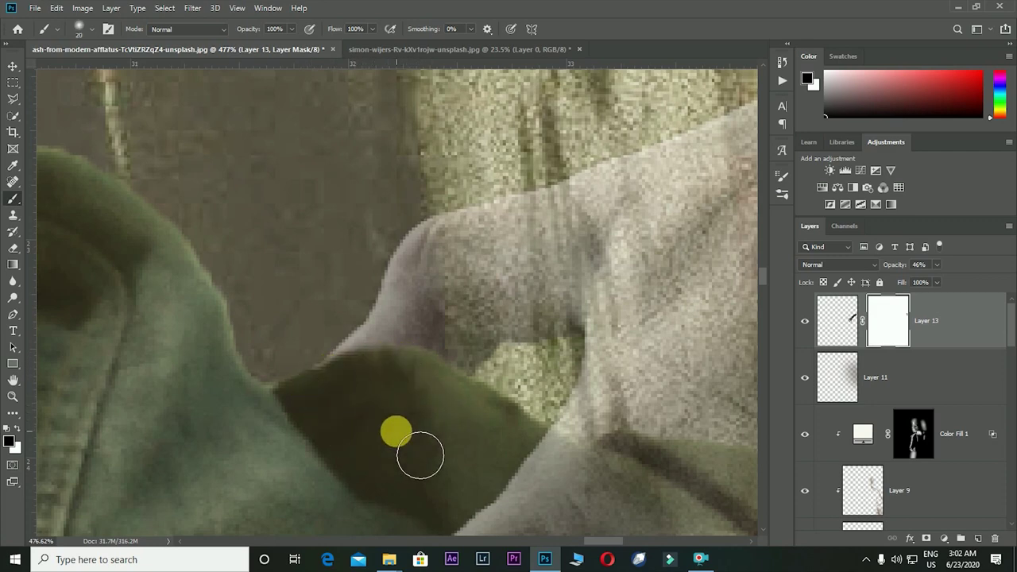
{"action": "scroll", "coordinate": [410, 445], "scroll_direction": "down", "scroll_amount": 5}
{"action": "scroll", "coordinate": [397, 435], "scroll_direction": "down", "scroll_amount": 1}
{"action": "scroll", "coordinate": [397, 433], "scroll_direction": "down", "scroll_amount": 3}
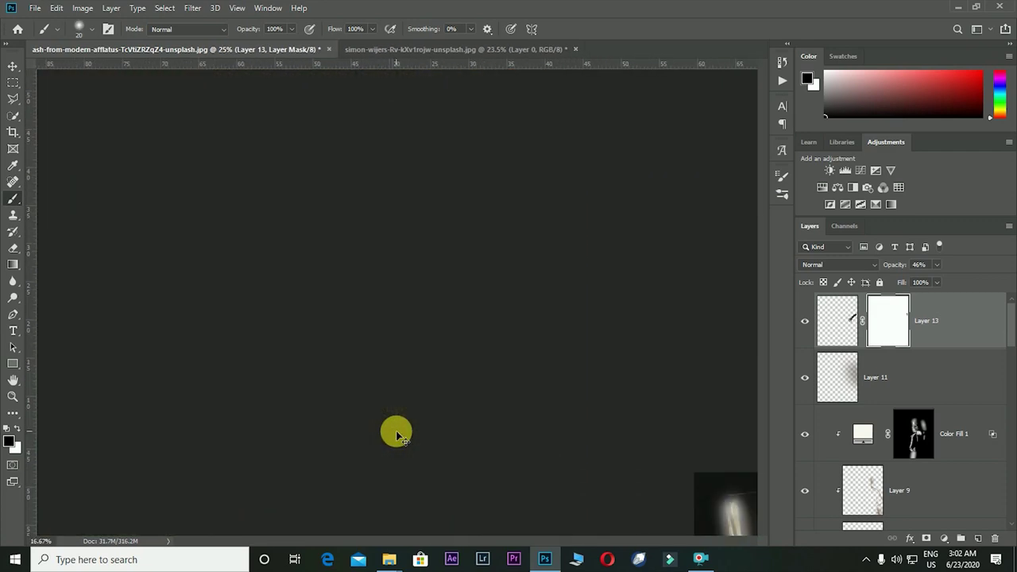
{"action": "key", "text": "Return"}
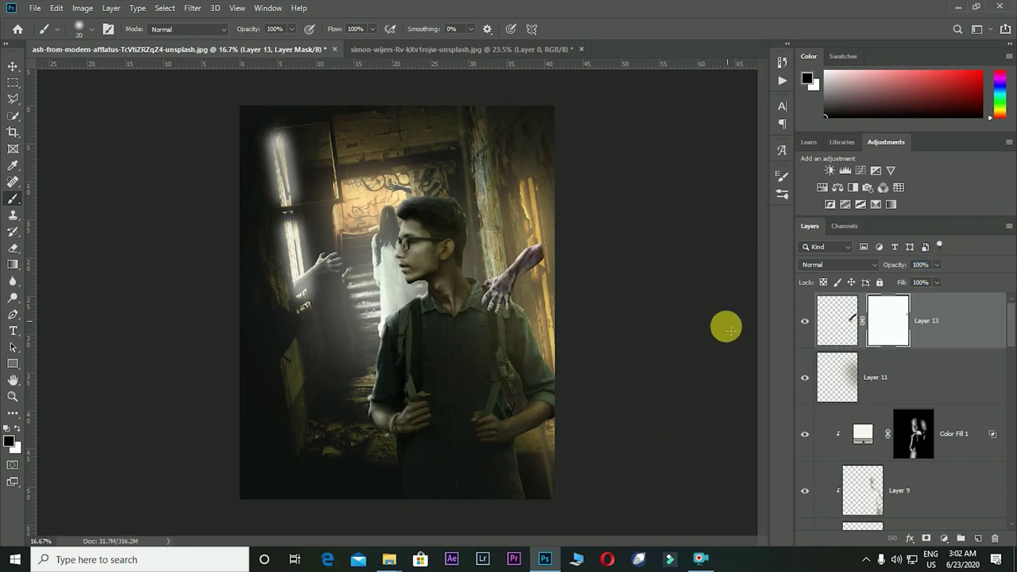
{"action": "scroll", "coordinate": [556, 253], "scroll_direction": "up", "scroll_amount": 3}
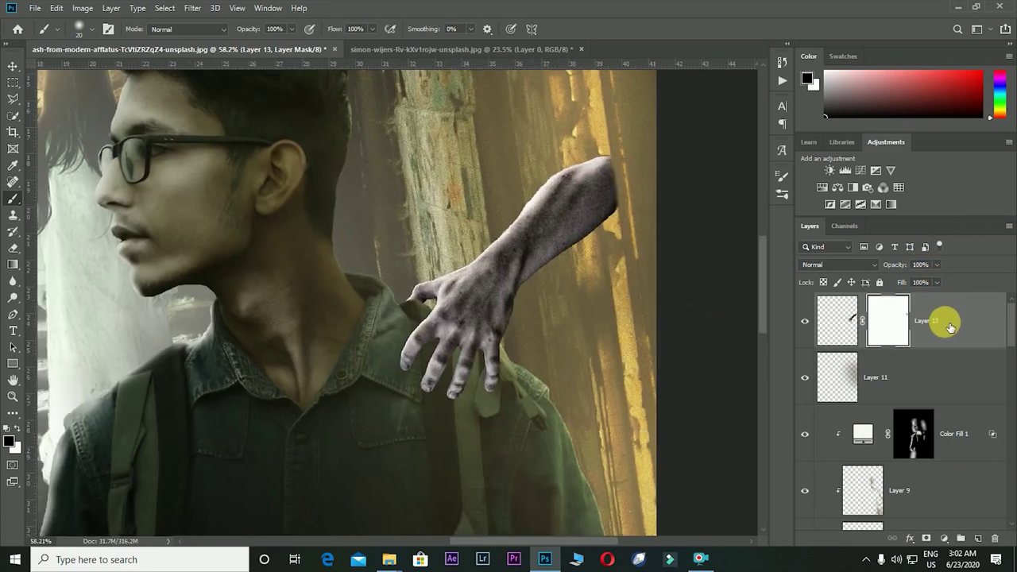
Add a clipped Curves layer that raises the black point and lowers the white point on the hand
{"action": "left_click", "coordinate": [861, 172]}
{"action": "mouse_move", "coordinate": [631, 293]}
{"action": "left_mouse_down"}
{"action": "mouse_move", "coordinate": [692, 246]}
{"action": "mouse_move", "coordinate": [711, 251]}
{"action": "mouse_move", "coordinate": [535, 125]}
{"action": "left_mouse_up"}
{"action": "left_click_drag", "start_coordinate": [622, 302], "coordinate": [625, 285]}
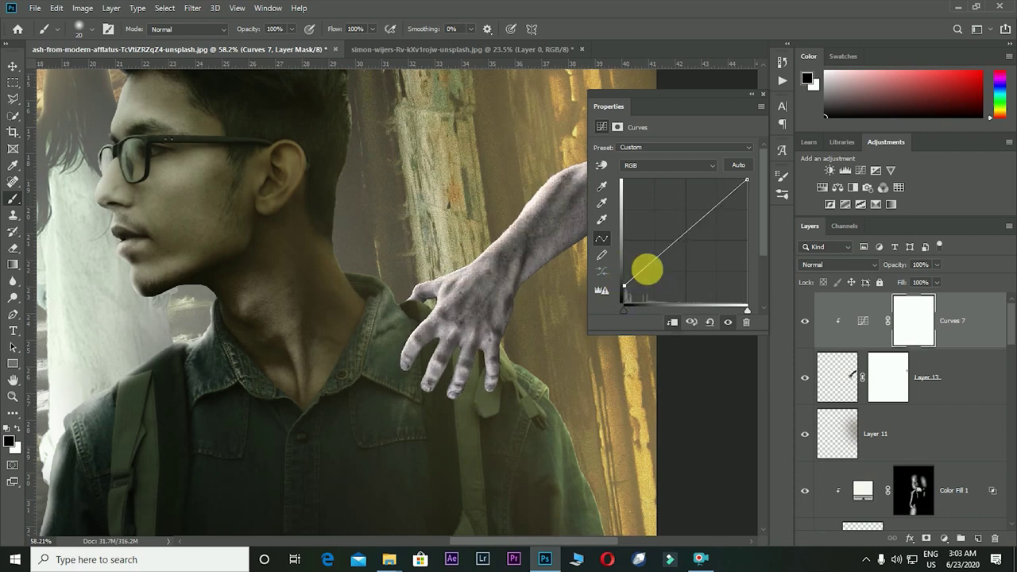
{"action": "left_click_drag", "start_coordinate": [747, 179], "coordinate": [762, 255]}
{"action": "key", "text": "ctrl+minus"}
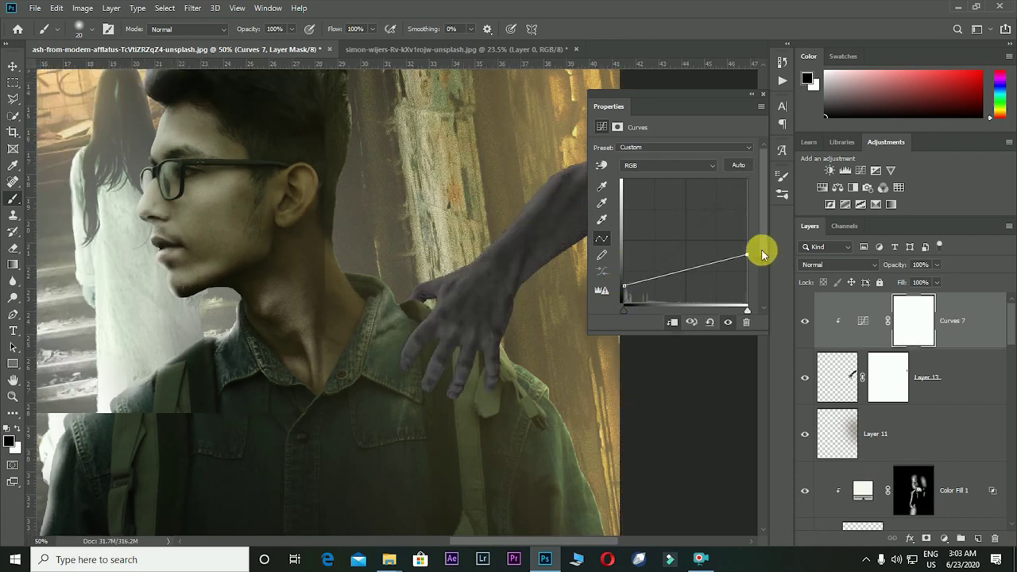
{"action": "key", "text": "ctrl+minus"}
{"action": "key", "text": "ctrl+plus"}
{"action": "left_click_drag", "start_coordinate": [754, 259], "coordinate": [750, 251]}
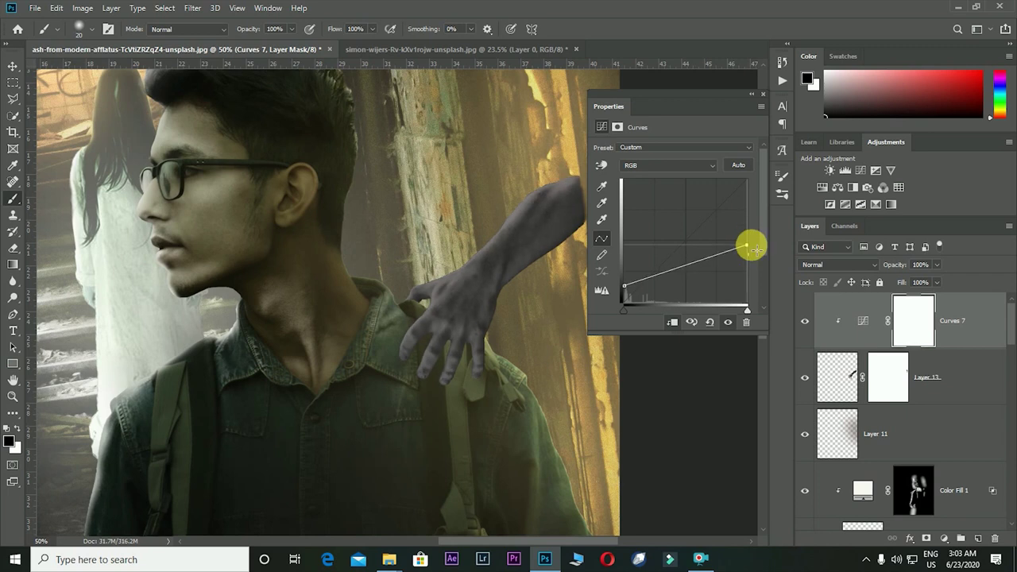
Boost the Blue channel curve of Curves 7 to cut the hand's yellow tint
{"action": "left_click", "coordinate": [752, 95]}
{"action": "left_click", "coordinate": [845, 319]}
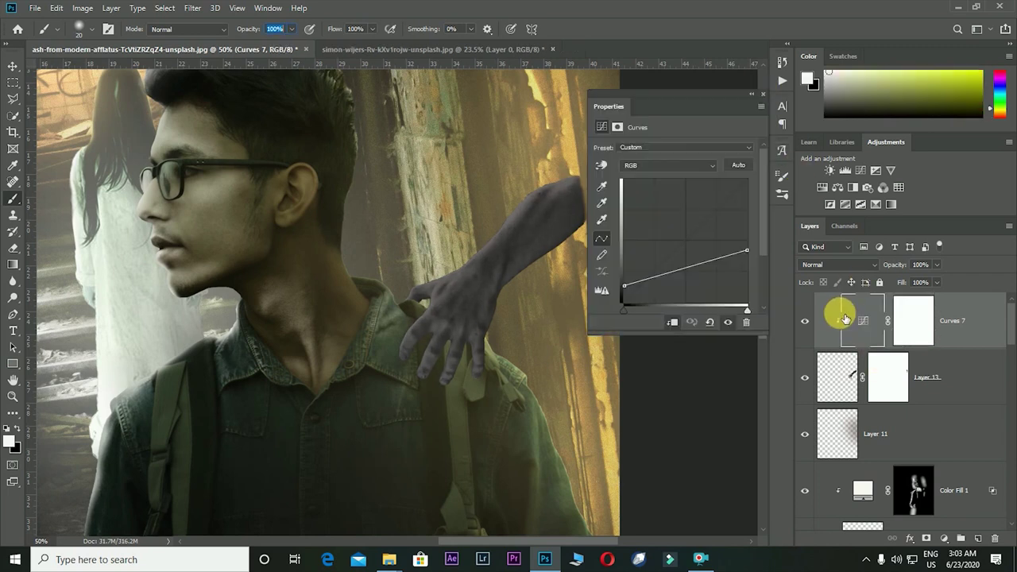
{"action": "left_click", "coordinate": [688, 164]}
{"action": "left_click", "coordinate": [688, 199]}
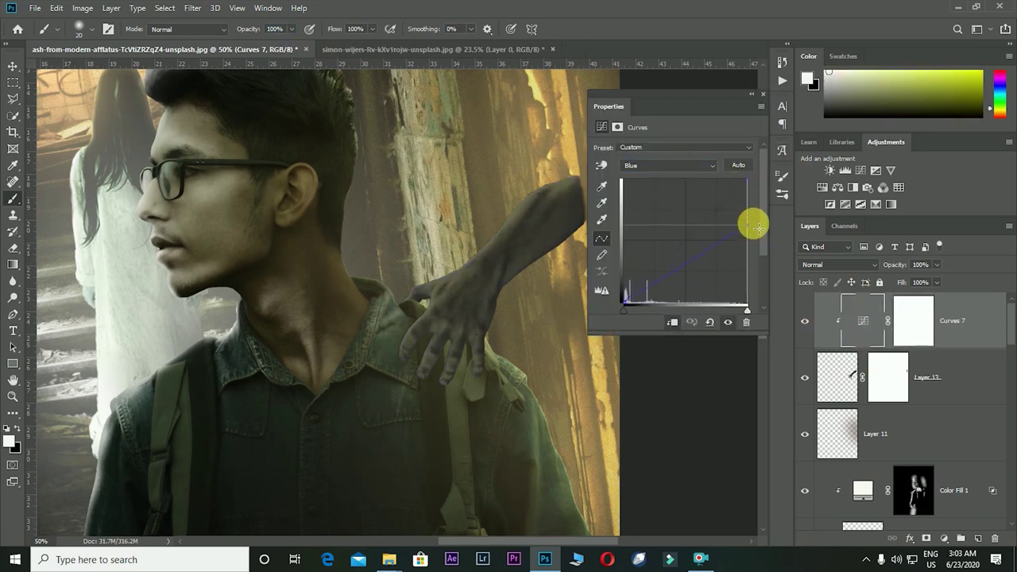
{"action": "left_click_drag", "start_coordinate": [756, 228], "coordinate": [747, 181]}
{"action": "left_click_drag", "start_coordinate": [718, 280], "coordinate": [699, 268]}
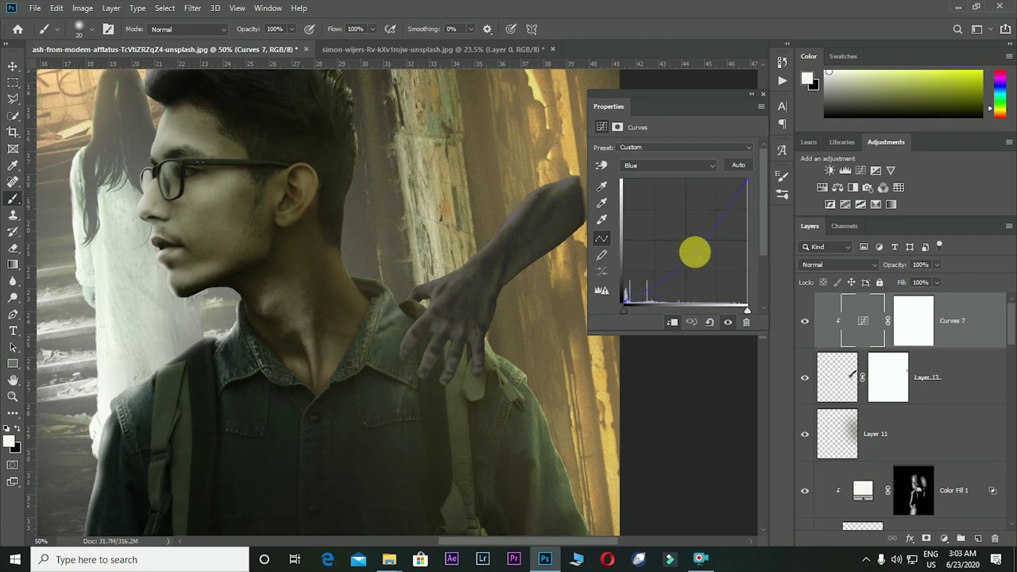
{"action": "key", "text": "ctrl+minus"}
{"action": "key", "text": "ctrl+minus"}
{"action": "key", "text": "ctrl+minus"}
{"action": "key", "text": "ctrl+0"}
{"action": "left_click", "coordinate": [761, 93]}
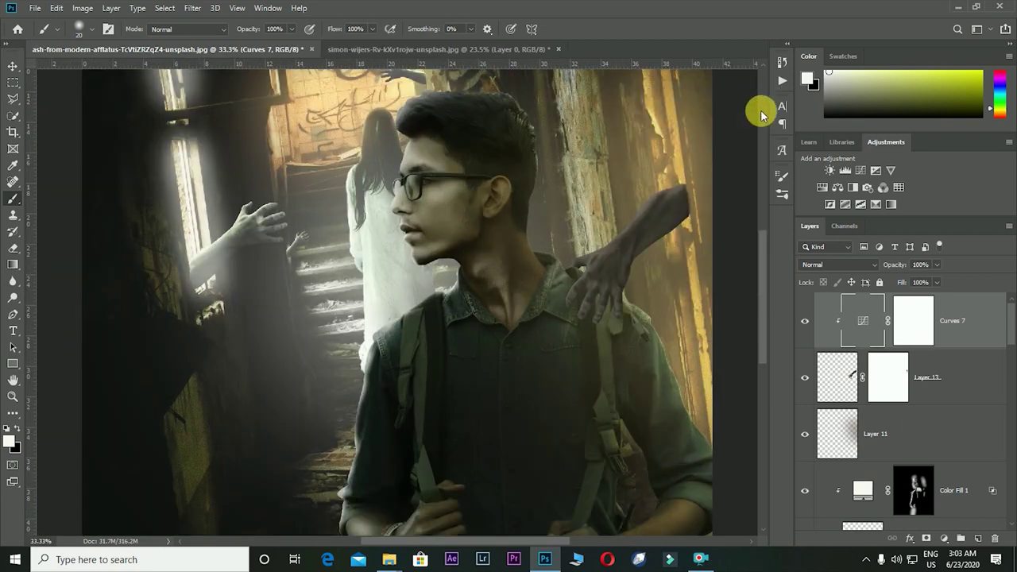
On new Layer 14, paint soft black shadows on the shirt under the index and middle fingers
{"action": "left_click", "coordinate": [948, 387]}
{"action": "left_click", "coordinate": [978, 538]}
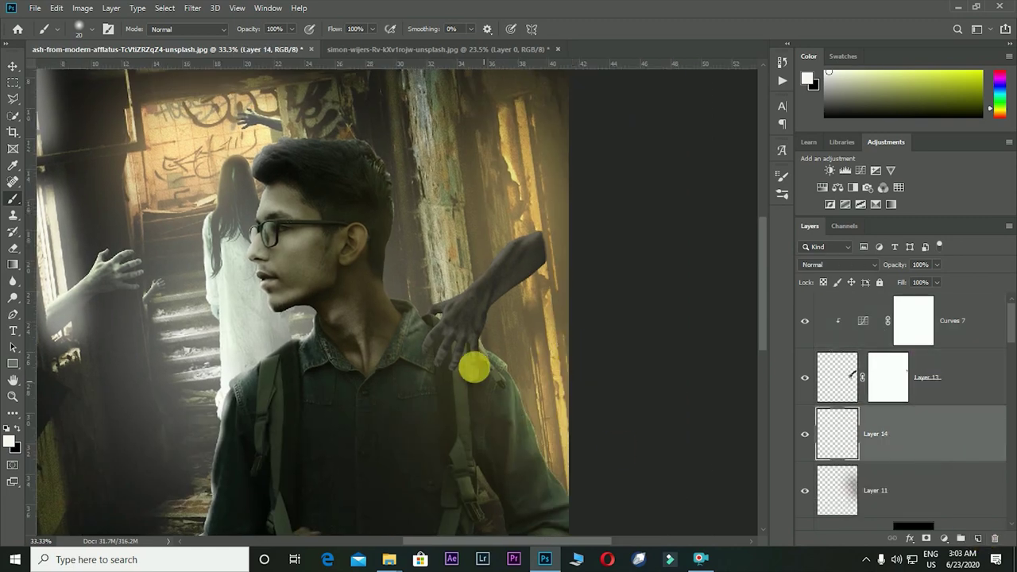
{"action": "scroll", "coordinate": [477, 375], "scroll_direction": "up", "scroll_amount": 5}
{"action": "key", "text": "x"}
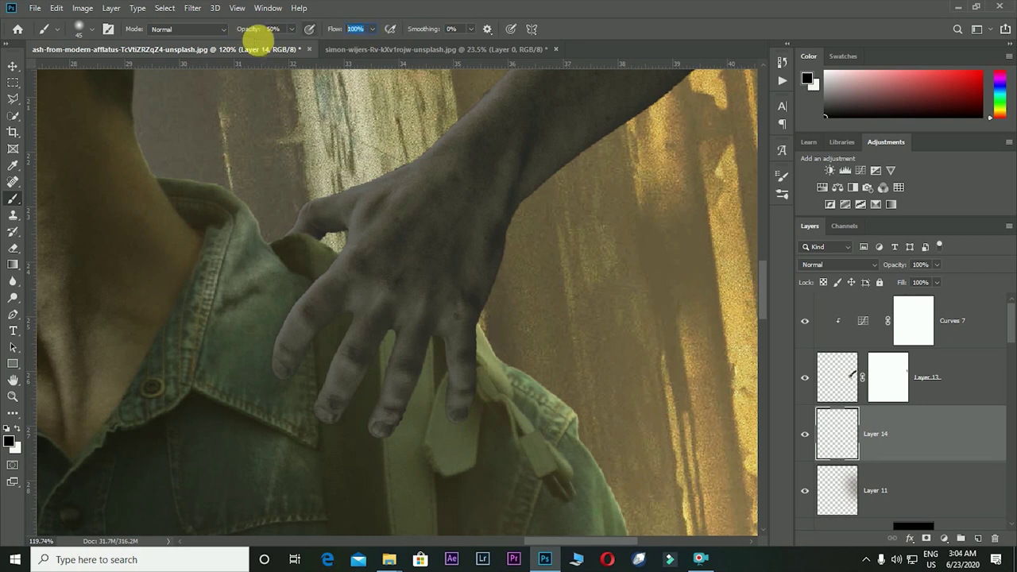
{"action": "left_click_drag", "start_coordinate": [331, 261], "coordinate": [293, 353]}
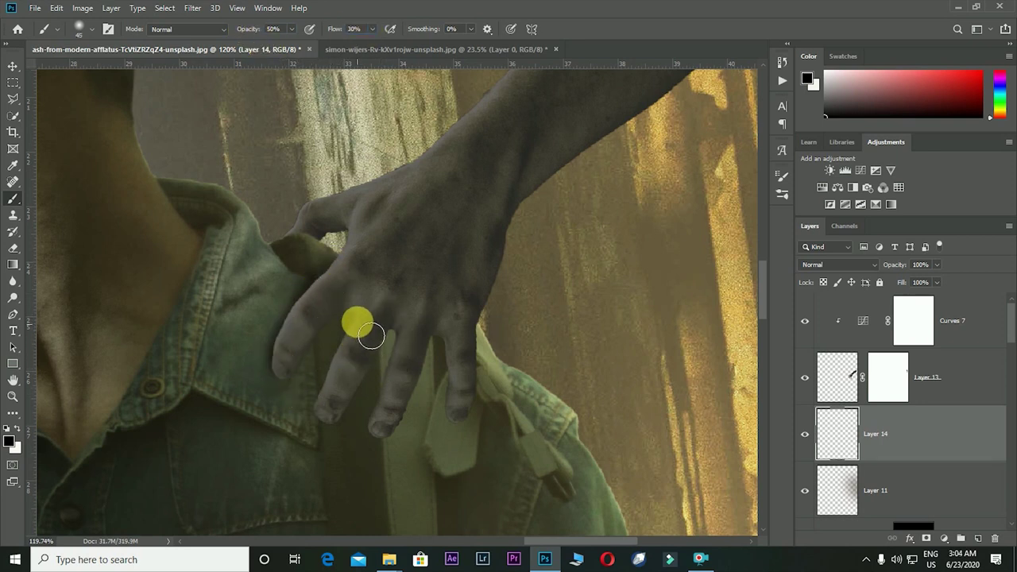
{"action": "mouse_move", "coordinate": [370, 336]}
{"action": "left_mouse_down"}
{"action": "mouse_move", "coordinate": [339, 414]}
{"action": "mouse_move", "coordinate": [413, 350]}
{"action": "mouse_move", "coordinate": [358, 340]}
{"action": "mouse_move", "coordinate": [413, 325]}
{"action": "mouse_move", "coordinate": [421, 377]}
{"action": "left_mouse_up"}
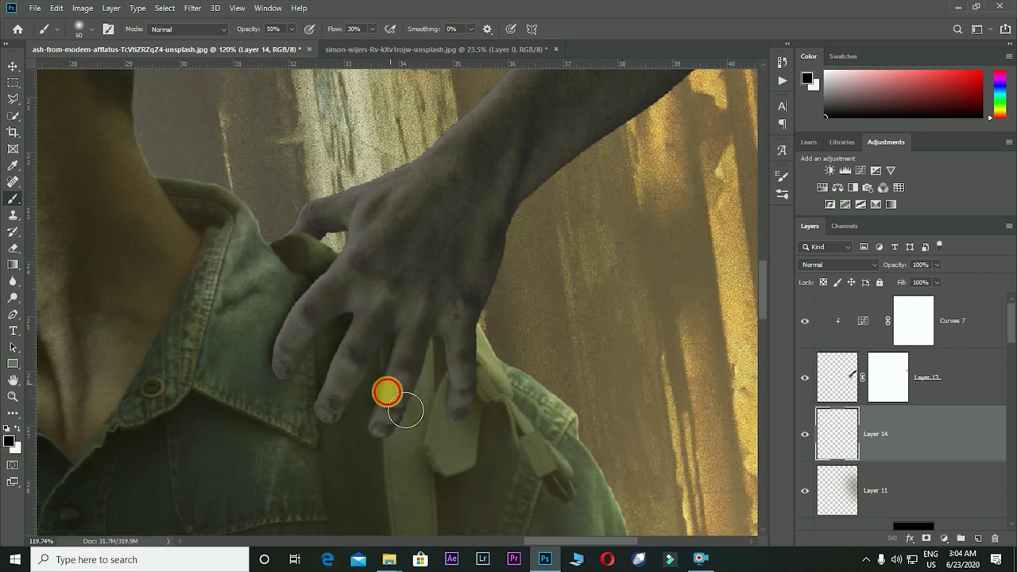
{"action": "mouse_move", "coordinate": [405, 411]}
{"action": "left_mouse_down"}
{"action": "mouse_move", "coordinate": [457, 363]}
{"action": "mouse_move", "coordinate": [453, 415]}
{"action": "mouse_move", "coordinate": [484, 400]}
{"action": "left_mouse_up"}
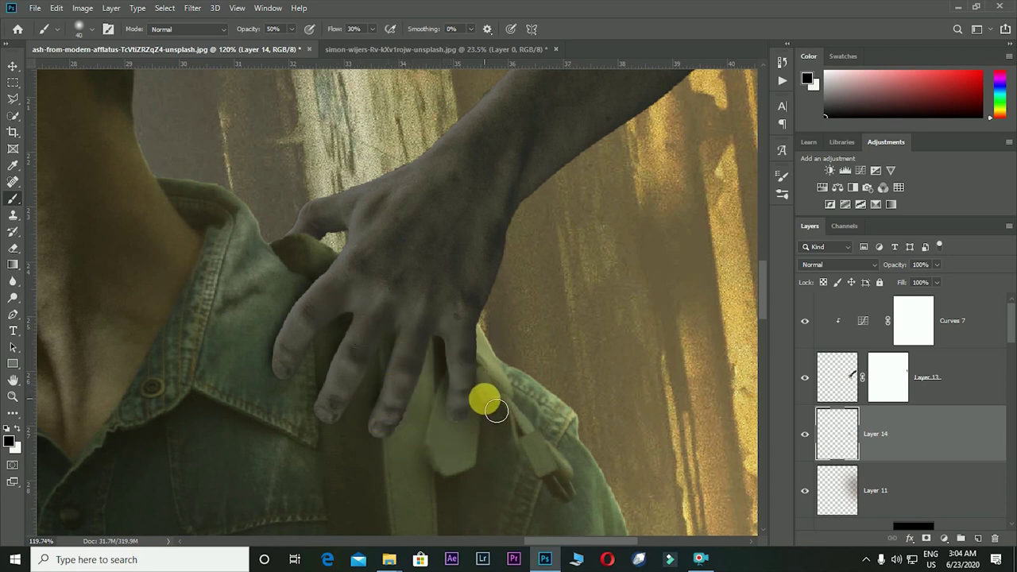
{"action": "scroll", "coordinate": [484, 399], "scroll_direction": "down", "scroll_amount": 5}
{"action": "scroll", "coordinate": [484, 400], "scroll_direction": "up", "scroll_amount": 4}
Add Layer 15 clipped above Curves 7 and paint the hand's fingers and upper arm dark
{"action": "left_click", "coordinate": [954, 337]}
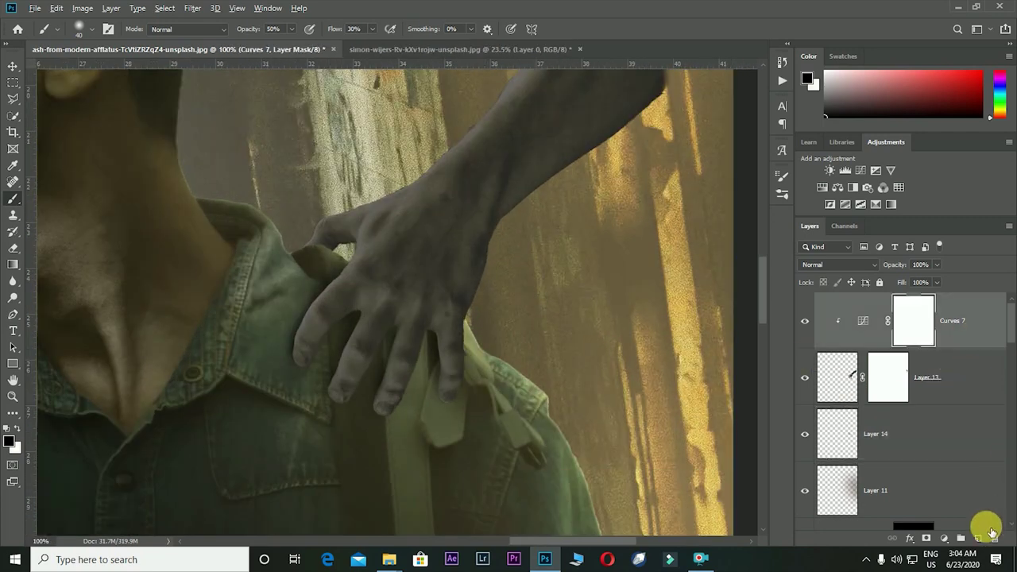
{"action": "left_click", "coordinate": [979, 538], "text": "alt"}
{"action": "left_click", "coordinate": [612, 156]}
{"action": "left_click", "coordinate": [977, 350], "text": "alt"}
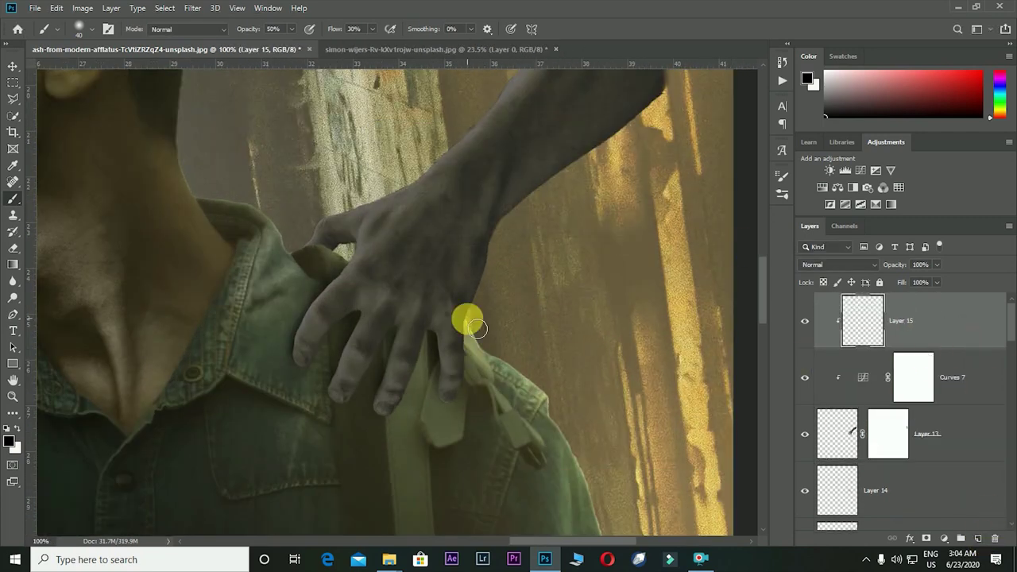
{"action": "mouse_move", "coordinate": [452, 359]}
{"action": "left_mouse_down"}
{"action": "mouse_move", "coordinate": [452, 372]}
{"action": "mouse_move", "coordinate": [419, 365]}
{"action": "mouse_move", "coordinate": [418, 431]}
{"action": "mouse_move", "coordinate": [406, 339]}
{"action": "mouse_move", "coordinate": [363, 414]}
{"action": "mouse_move", "coordinate": [341, 355]}
{"action": "mouse_move", "coordinate": [411, 341]}
{"action": "left_mouse_up"}
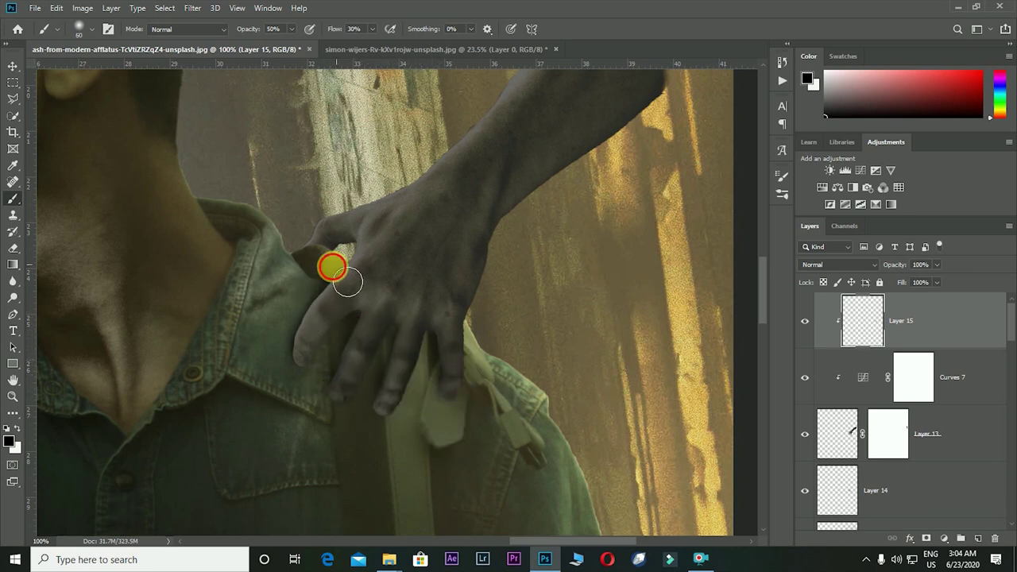
{"action": "left_click_drag", "start_coordinate": [347, 280], "coordinate": [297, 357]}
{"action": "left_click_drag", "start_coordinate": [488, 301], "coordinate": [489, 399]}
{"action": "key", "text": "bracketright"}
{"action": "key", "text": "bracketright"}
{"action": "key", "text": "bracketright"}
{"action": "key", "text": "bracketright"}
{"action": "key", "text": "bracketright"}
{"action": "key", "text": "bracketright"}
{"action": "key", "text": "bracketright"}
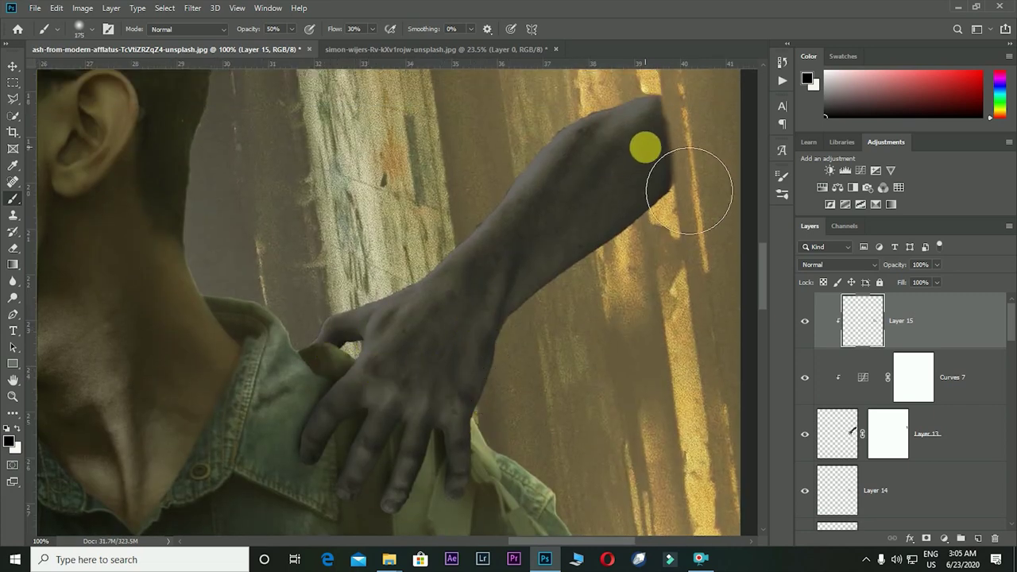
{"action": "left_click_drag", "start_coordinate": [689, 190], "coordinate": [504, 363]}
{"action": "key", "text": "ctrl+minus"}
{"action": "key", "text": "ctrl+minus"}
{"action": "key", "text": "ctrl+minus"}
{"action": "key", "text": "ctrl+plus"}
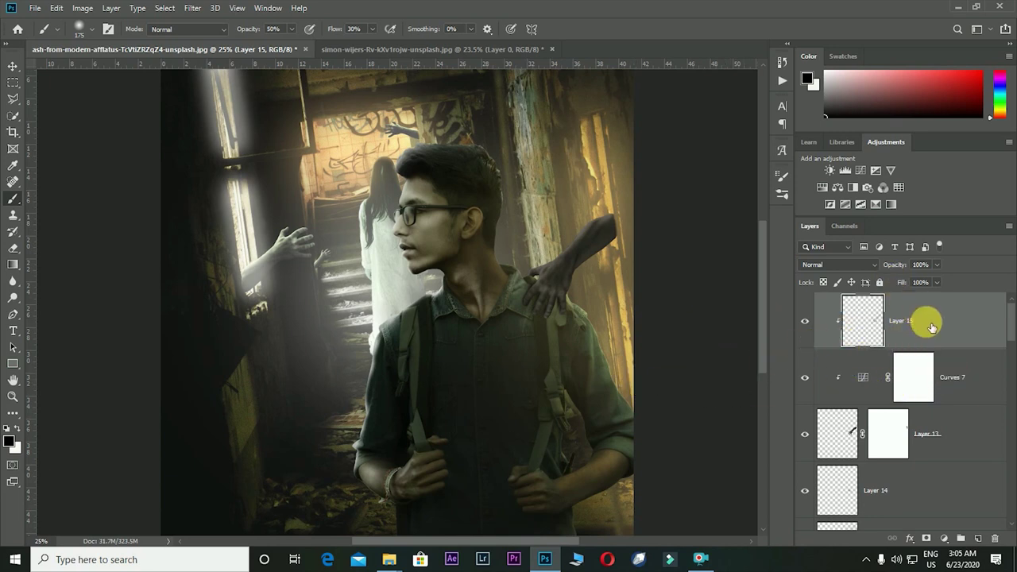
Raise the Curves 7 black point slightly to lift the hand's shadows
{"action": "double_click", "coordinate": [902, 389]}
{"action": "left_click_drag", "start_coordinate": [625, 284], "coordinate": [625, 278]}
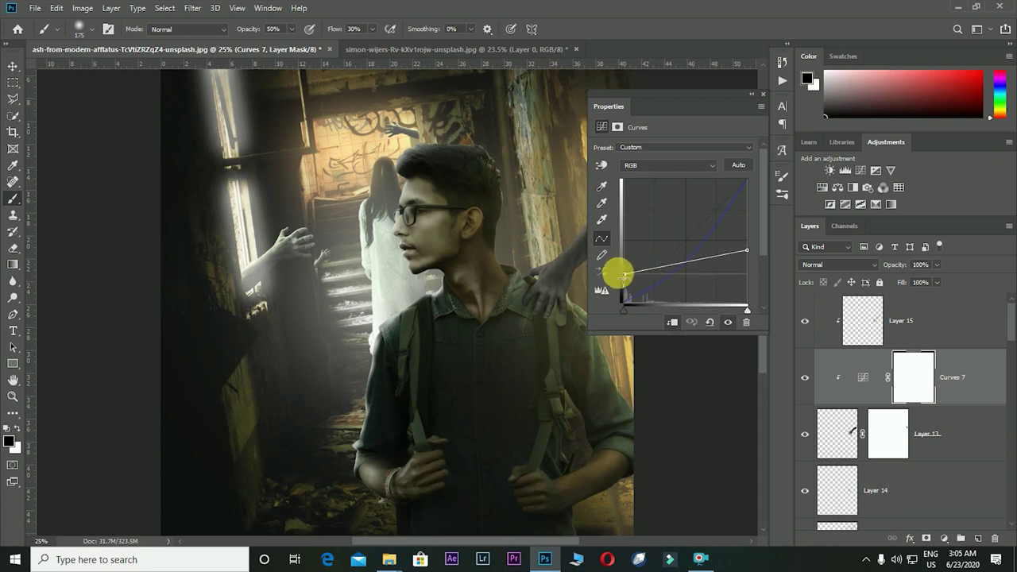
{"action": "left_click", "coordinate": [762, 94]}
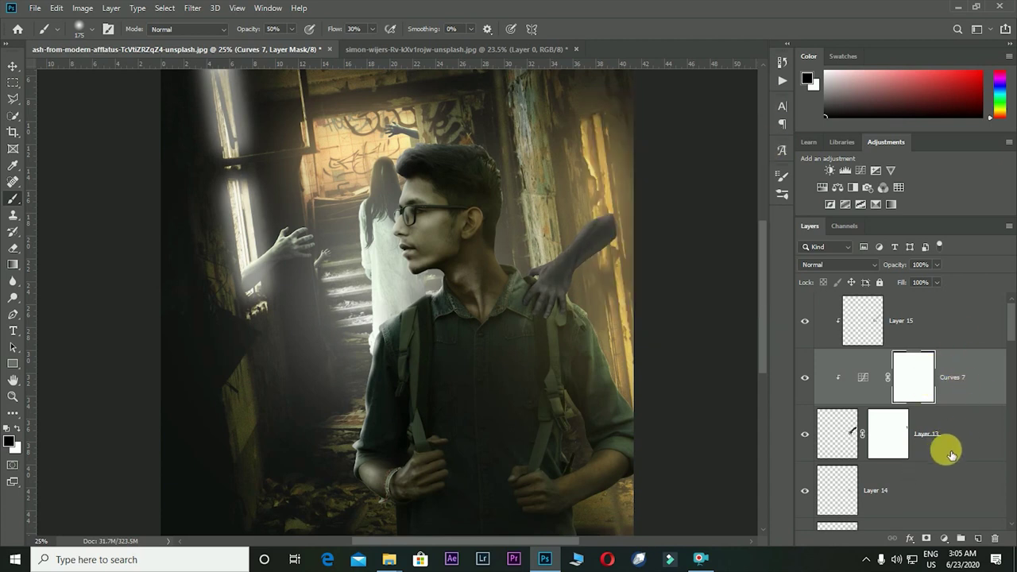
{"action": "left_click", "coordinate": [899, 308]}
Create Layer 16 clipped to Layer 15 with a sampled warm tan paint colour
{"action": "left_click", "coordinate": [978, 539]}
{"action": "left_click", "coordinate": [604, 159], "text": "alt"}
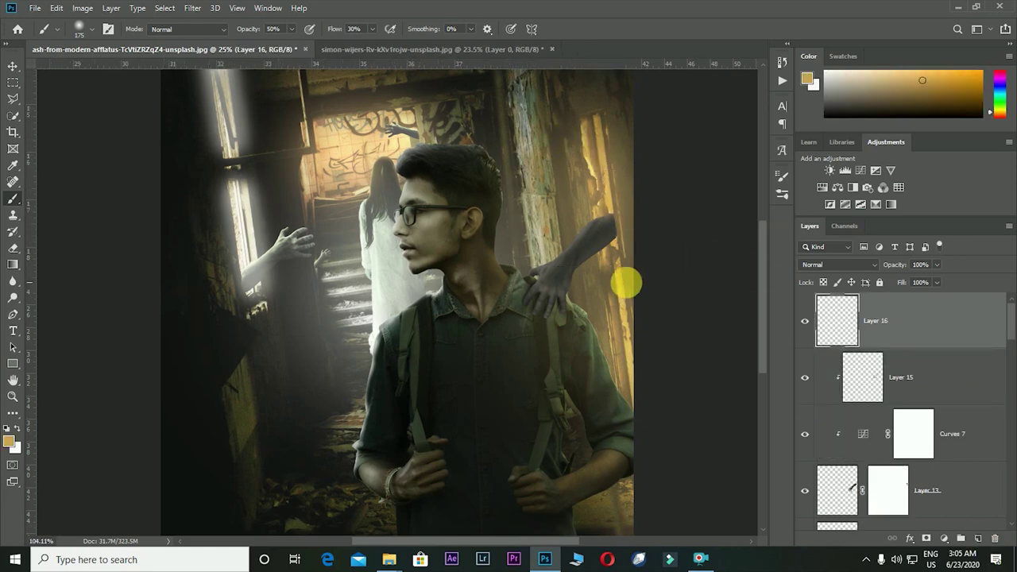
{"action": "scroll", "coordinate": [626, 282], "scroll_direction": "up", "scroll_amount": 5}
{"action": "key", "text": "bracketleft"}
{"action": "key", "text": "bracketleft"}
{"action": "key", "text": "bracketleft"}
{"action": "left_click", "coordinate": [954, 348], "text": "alt"}
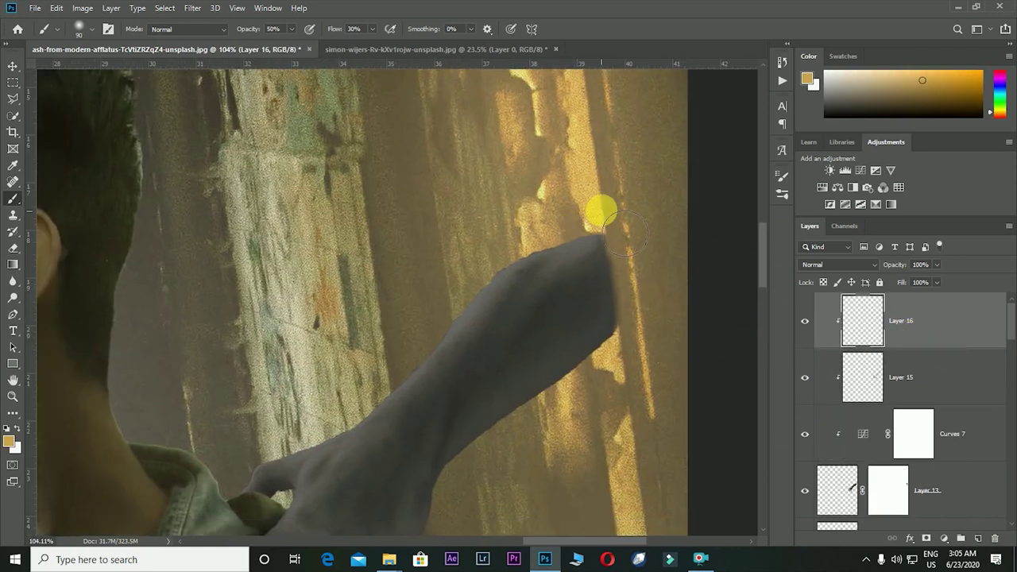
{"action": "scroll", "coordinate": [442, 357], "scroll_direction": "left", "scroll_amount": 2}
{"action": "scroll", "coordinate": [439, 406], "scroll_direction": "left", "scroll_amount": 2}
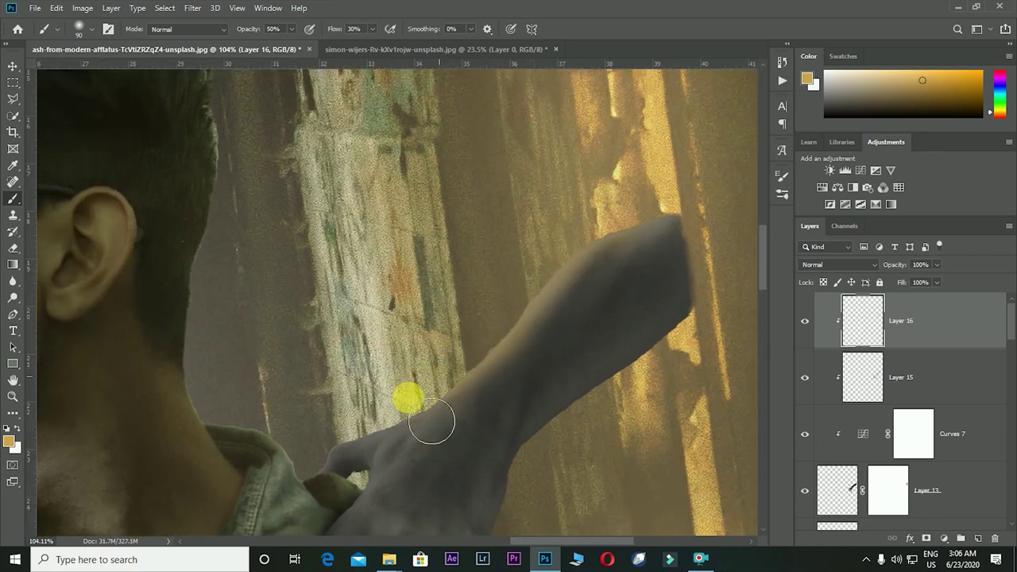
{"action": "scroll", "coordinate": [570, 350], "scroll_direction": "up", "scroll_amount": 2}
{"action": "scroll", "coordinate": [569, 351], "scroll_direction": "right", "scroll_amount": 2}
{"action": "scroll", "coordinate": [646, 275], "scroll_direction": "down", "scroll_amount": 3}
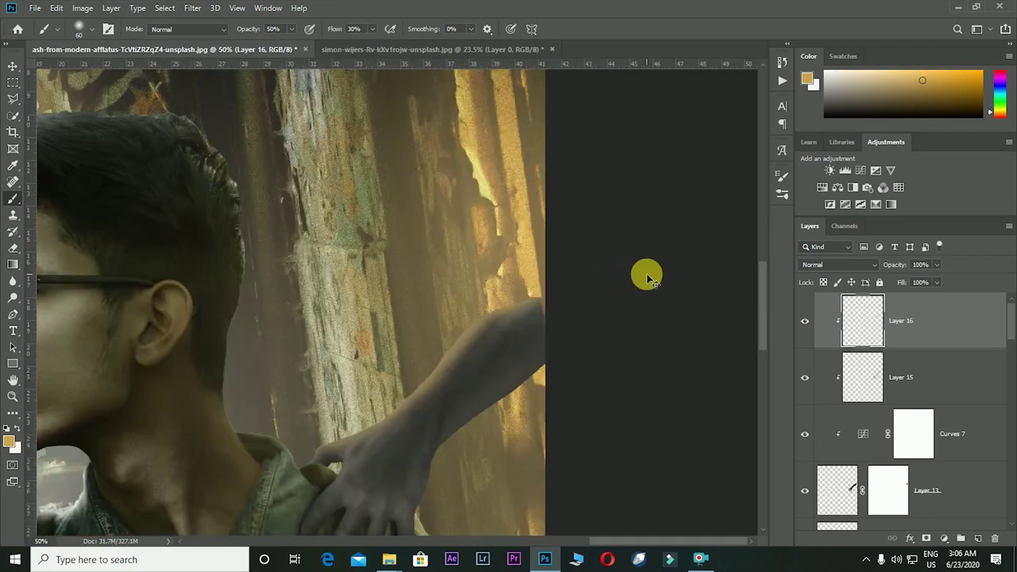
{"action": "scroll", "coordinate": [646, 274], "scroll_direction": "left", "scroll_amount": 2}
{"action": "scroll", "coordinate": [488, 330], "scroll_direction": "down", "scroll_amount": 1}
Paint soft warm light along the arm's right edge
{"action": "mouse_move", "coordinate": [539, 339]}
{"action": "left_mouse_down"}
{"action": "mouse_move", "coordinate": [464, 396]}
{"action": "mouse_move", "coordinate": [513, 403]}
{"action": "left_mouse_up"}
{"action": "left_click_drag", "start_coordinate": [548, 330], "coordinate": [494, 380]}
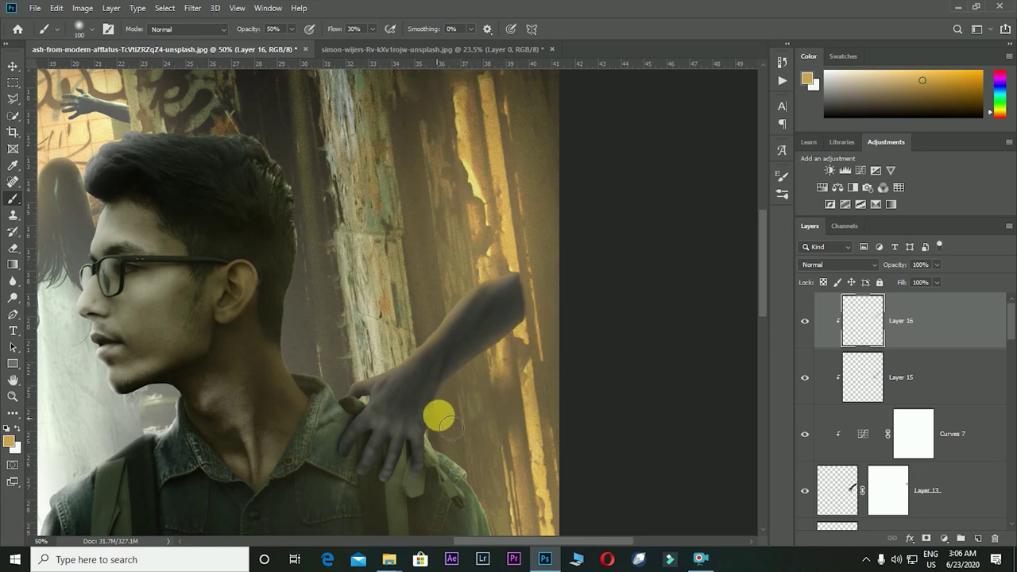
{"action": "scroll", "coordinate": [383, 365], "scroll_direction": "up", "scroll_amount": 3}
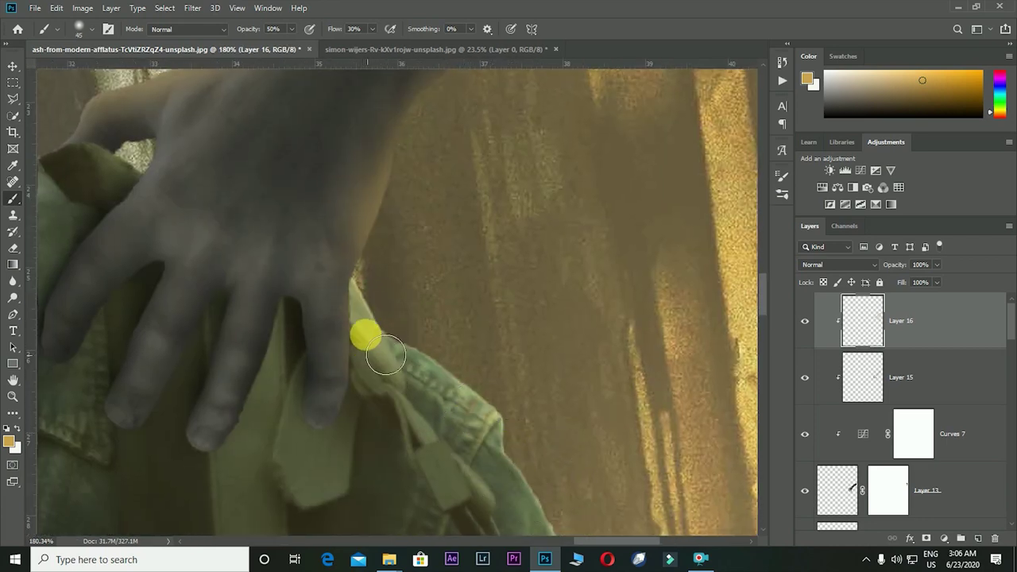
{"action": "mouse_move", "coordinate": [363, 336]}
{"action": "left_mouse_down"}
{"action": "mouse_move", "coordinate": [486, 332]}
{"action": "mouse_move", "coordinate": [437, 370]}
{"action": "left_mouse_up"}
{"action": "left_click_drag", "start_coordinate": [401, 412], "coordinate": [464, 420]}
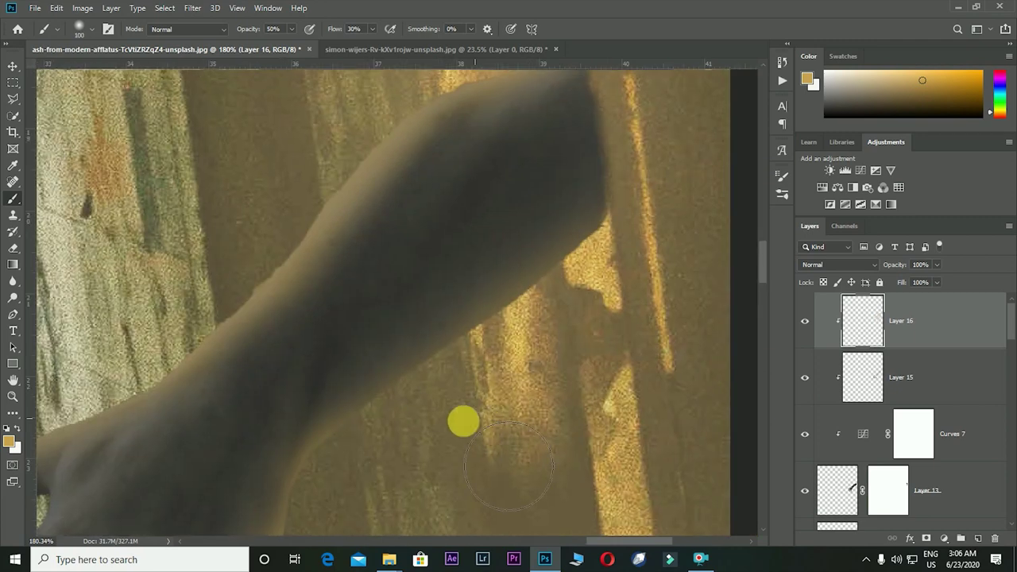
{"action": "scroll", "coordinate": [643, 288], "scroll_direction": "down", "scroll_amount": 2}
{"action": "scroll", "coordinate": [643, 289], "scroll_direction": "down", "scroll_amount": 2}
{"action": "scroll", "coordinate": [642, 288], "scroll_direction": "up", "scroll_amount": 1}
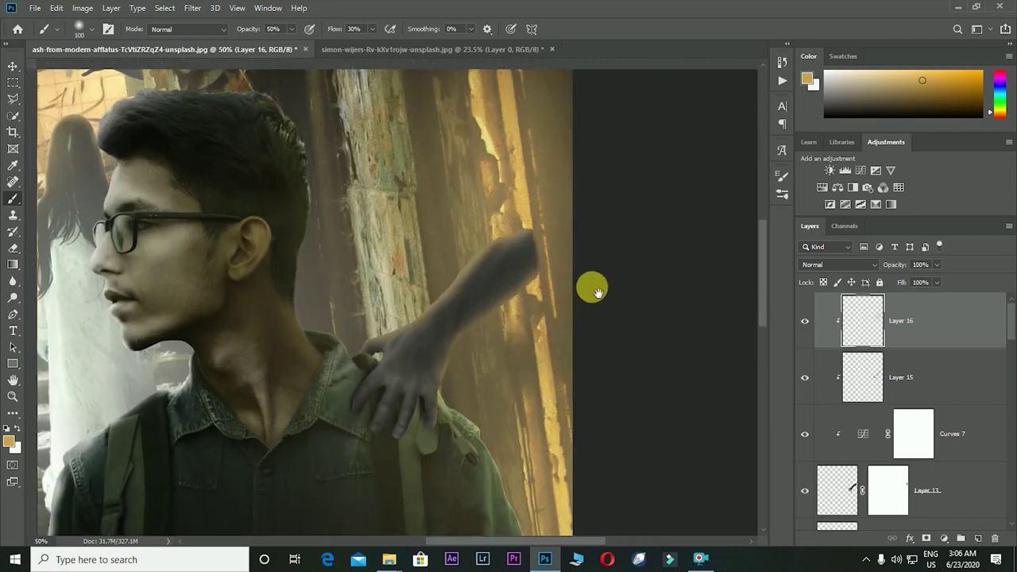
Wash warm light over the whole arm with a much larger brush
{"action": "key", "text": "bracketright"}
{"action": "key", "text": "bracketright"}
{"action": "key", "text": "bracketright"}
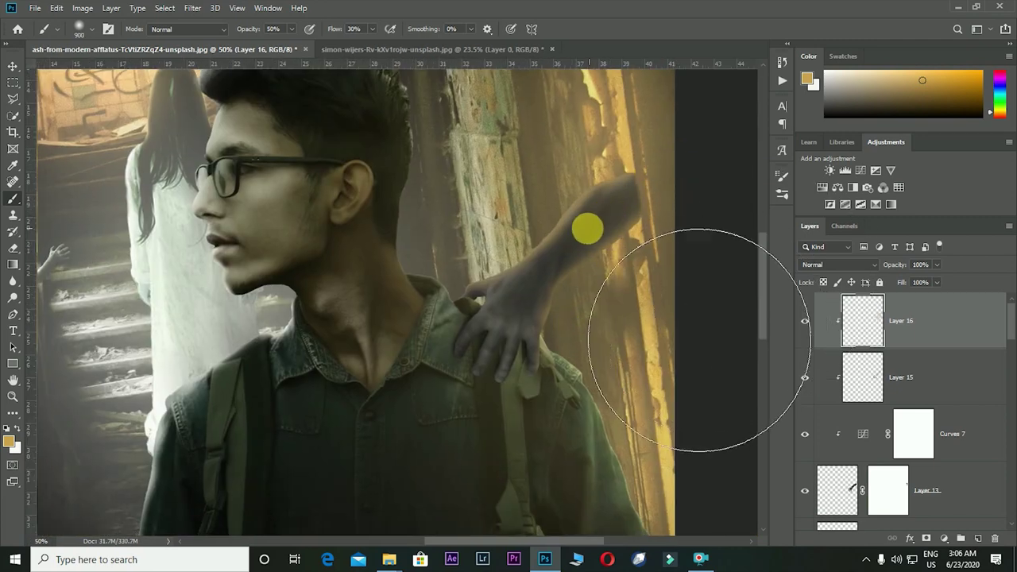
{"action": "left_click", "coordinate": [588, 227]}
{"action": "key", "text": "bracketleft"}
{"action": "key", "text": "bracketleft"}
{"action": "key", "text": "bracketleft"}
{"action": "scroll", "coordinate": [759, 218], "scroll_direction": "down", "scroll_amount": 3}
{"action": "scroll", "coordinate": [754, 216], "scroll_direction": "up", "scroll_amount": 1}
{"action": "scroll", "coordinate": [754, 215], "scroll_direction": "down", "scroll_amount": 1}
{"action": "scroll", "coordinate": [965, 437], "scroll_direction": "down", "scroll_amount": 3}
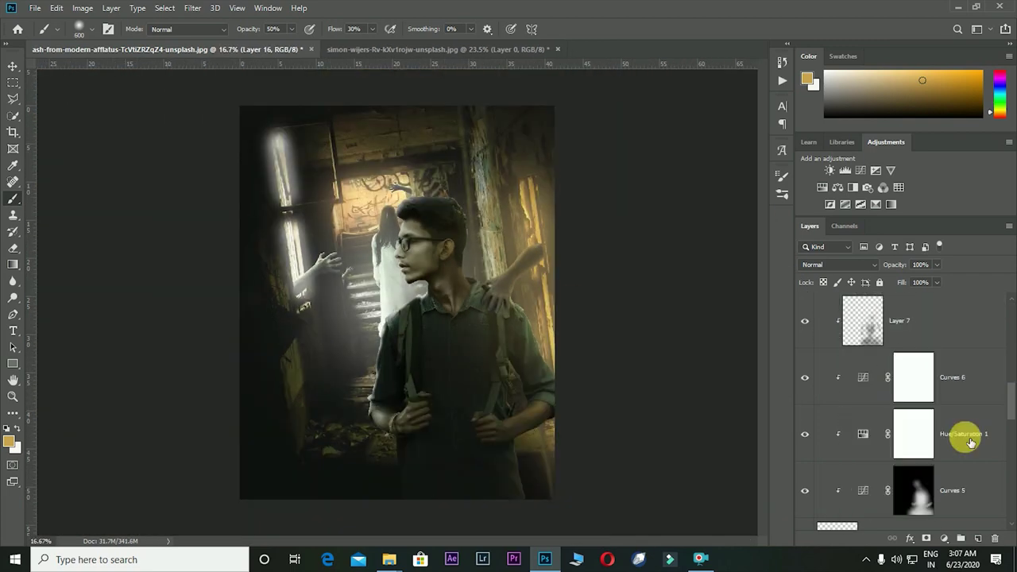
{"action": "scroll", "coordinate": [969, 441], "scroll_direction": "down", "scroll_amount": 3}
{"action": "scroll", "coordinate": [966, 439], "scroll_direction": "down", "scroll_amount": 2}
{"action": "left_click", "coordinate": [949, 352]}
{"action": "scroll", "coordinate": [962, 355], "scroll_direction": "up", "scroll_amount": 5}
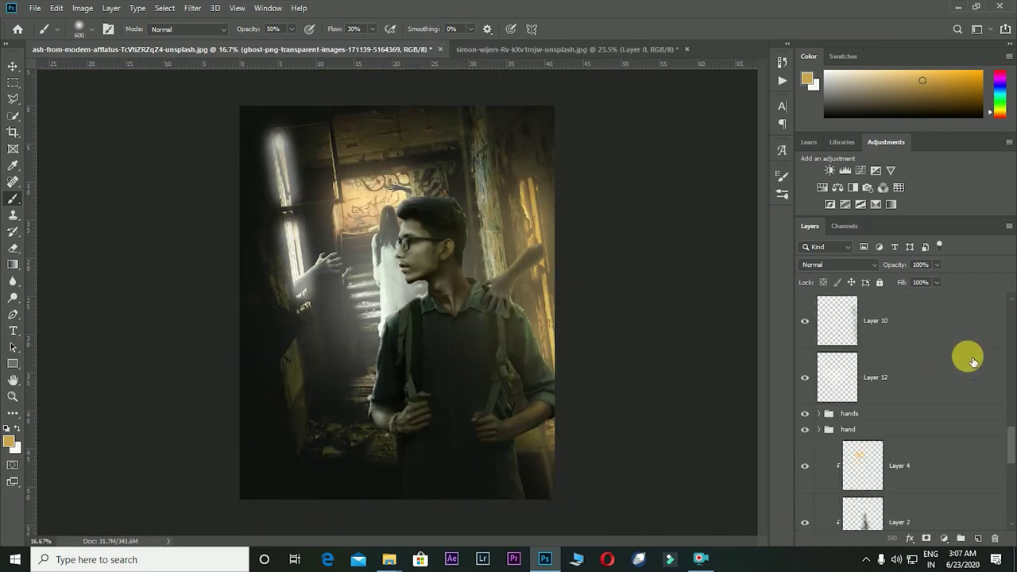
{"action": "left_click", "coordinate": [961, 454]}
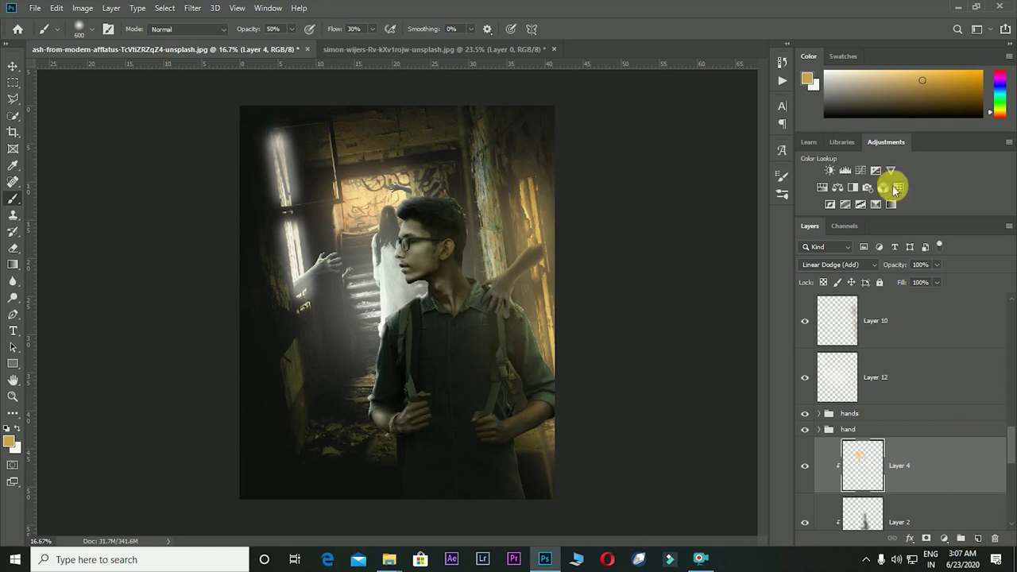
{"action": "left_click", "coordinate": [898, 187]}
{"action": "left_click", "coordinate": [675, 150]}
{"action": "left_click", "coordinate": [697, 201]}
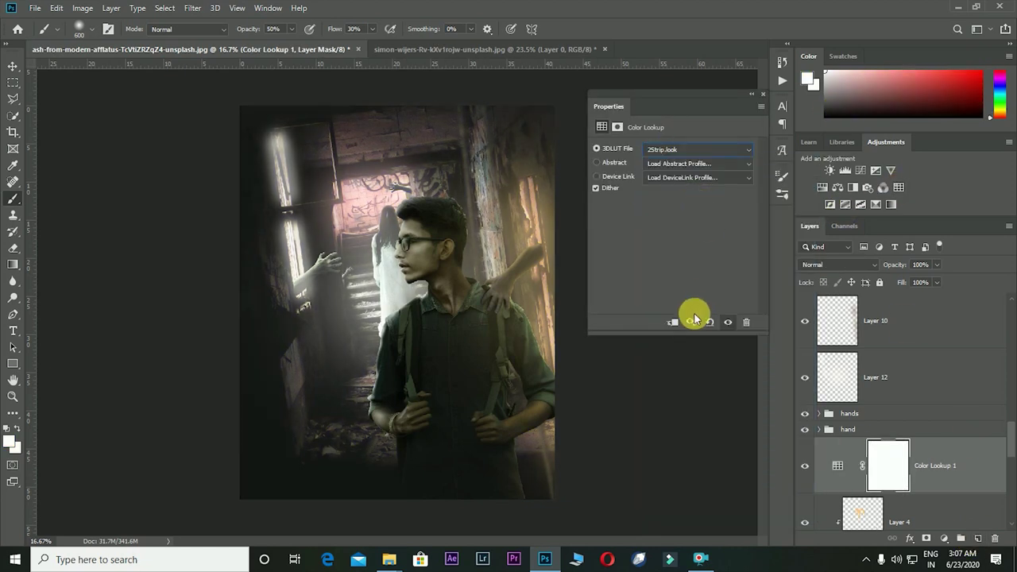
{"action": "left_click", "coordinate": [922, 492], "text": "alt"}
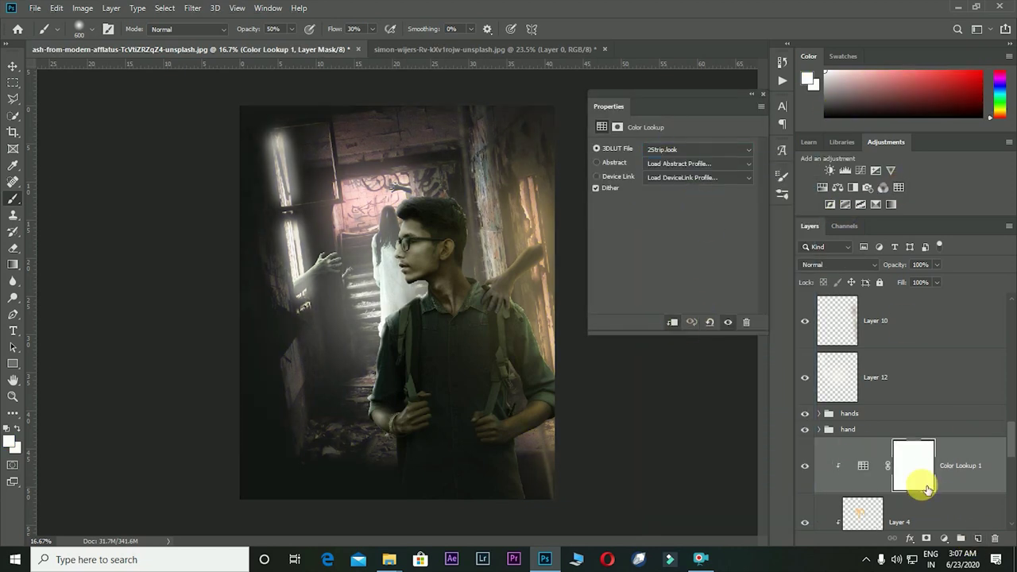
{"action": "left_click", "coordinate": [731, 153]}
{"action": "left_click", "coordinate": [709, 207]}
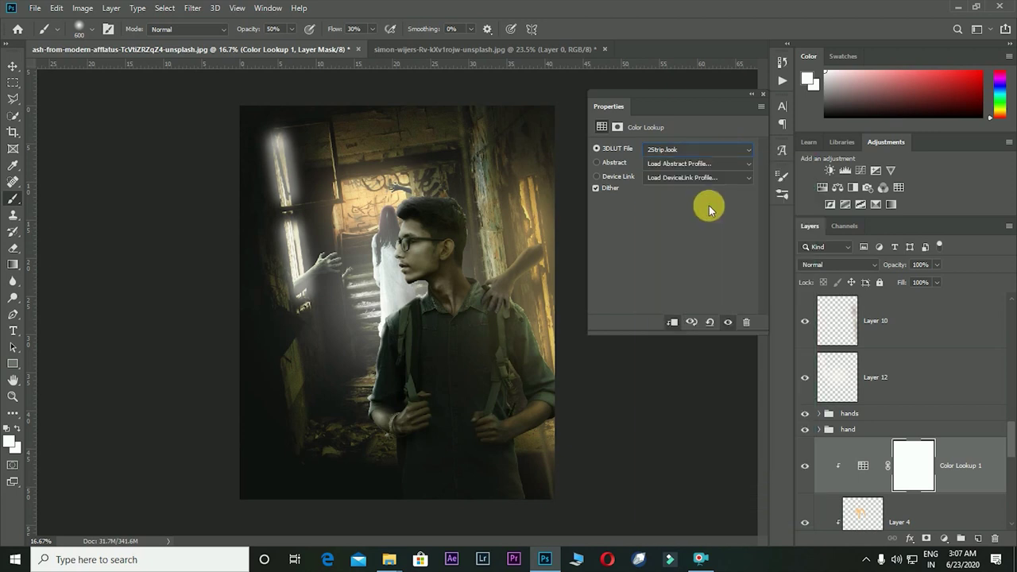
{"action": "key", "text": "Down"}
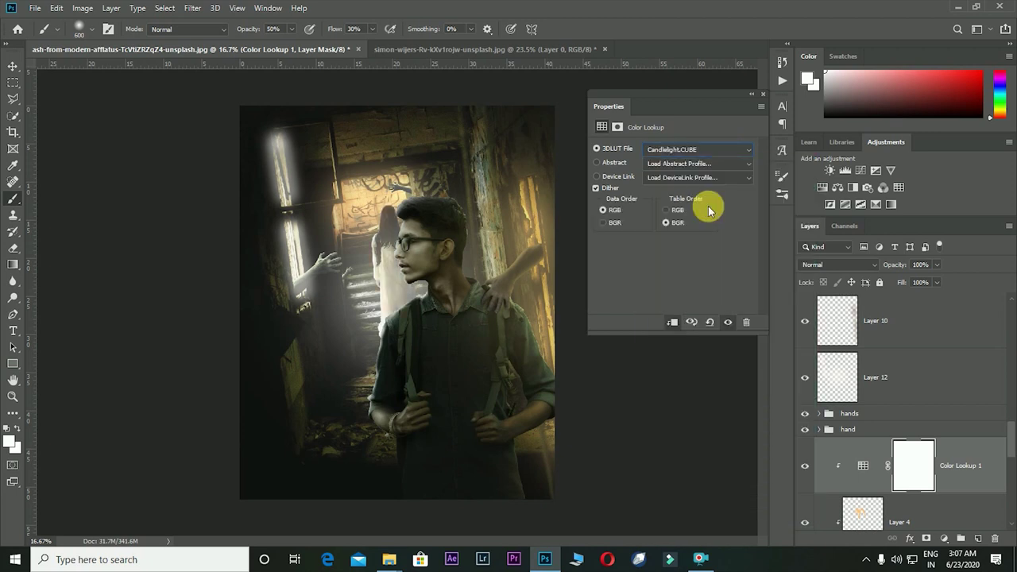
{"action": "key", "text": "Down"}
{"action": "key", "text": "Down"}
{"action": "key", "text": "Down"}
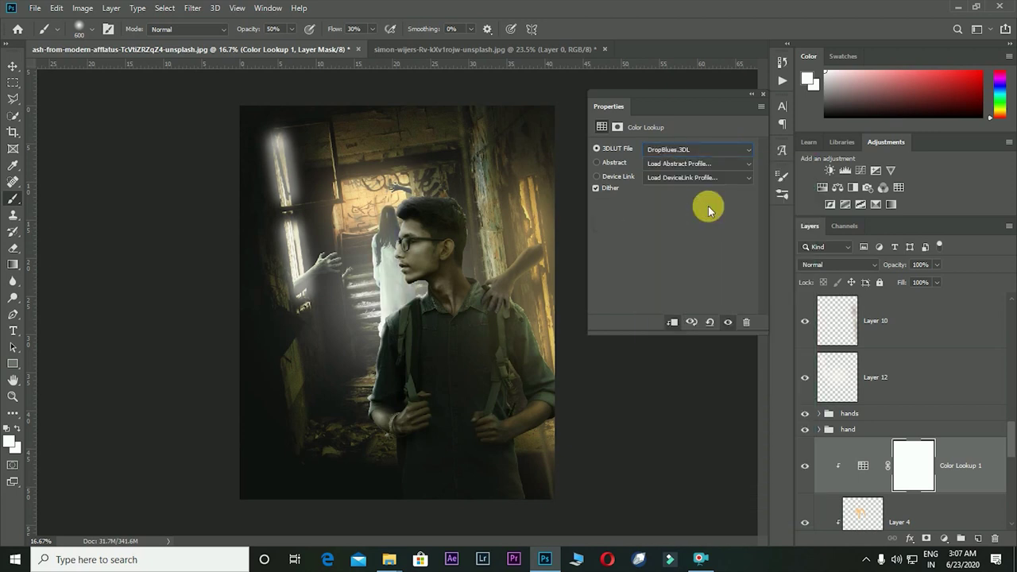
{"action": "key", "text": "Down"}
{"action": "key", "text": "Down"}
{"action": "key", "text": "Down"}
{"action": "key", "text": "Down"}
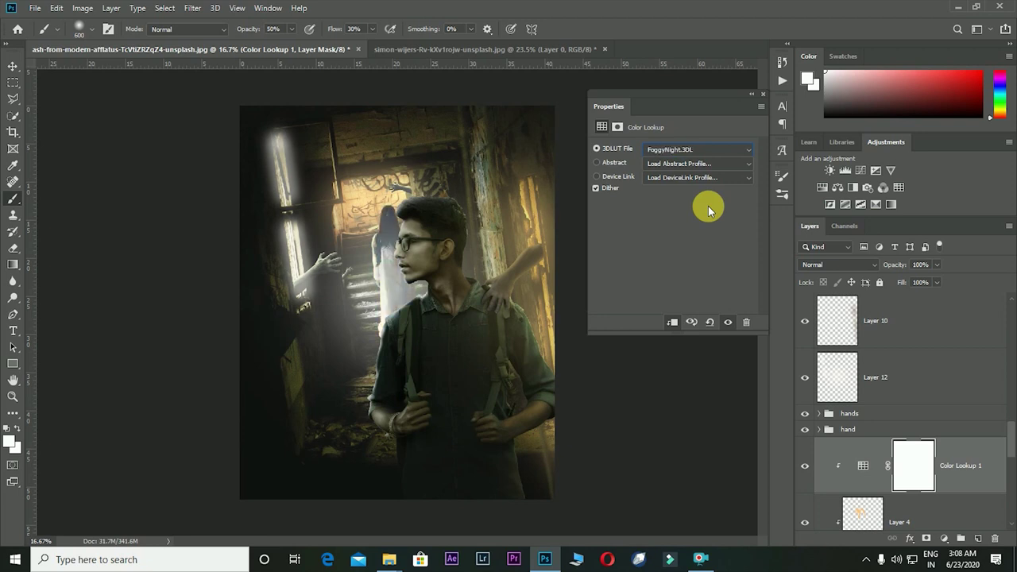
{"action": "key", "text": "Down"}
{"action": "key", "text": "Down"}
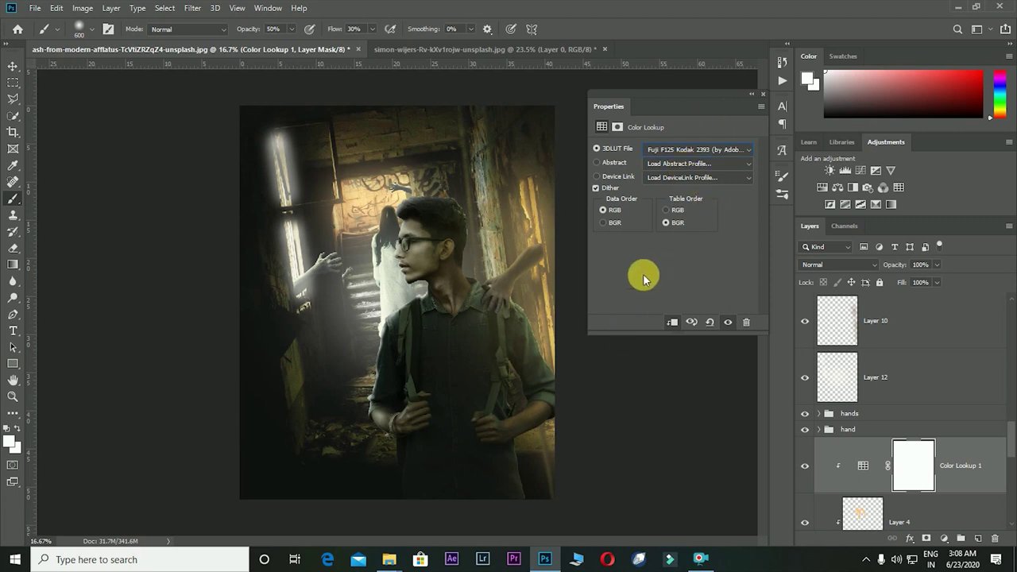
{"action": "left_click", "coordinate": [762, 96]}
{"action": "left_click", "coordinate": [808, 467]}
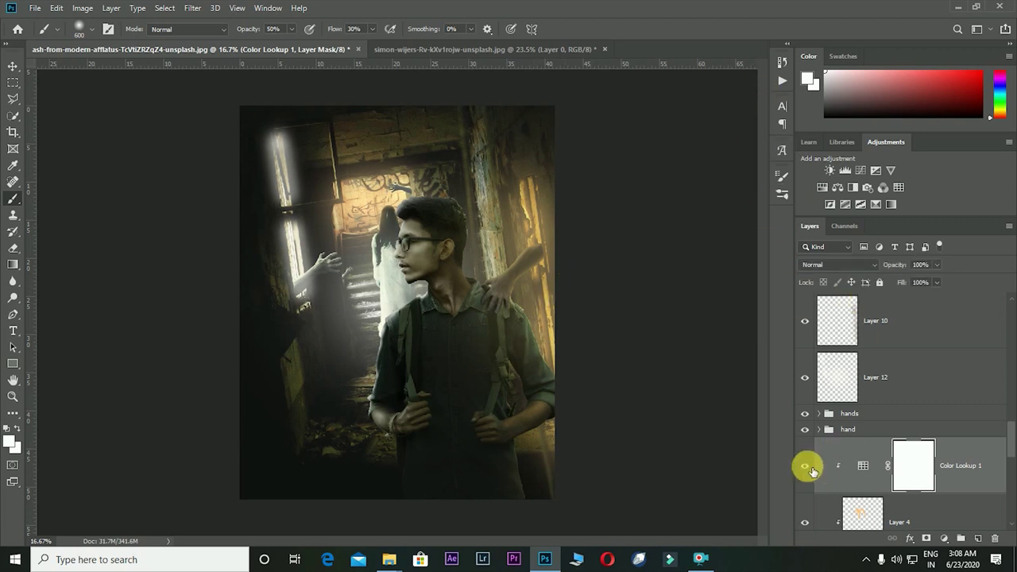
{"action": "left_click", "coordinate": [805, 467]}
{"action": "double_click", "coordinate": [863, 465]}
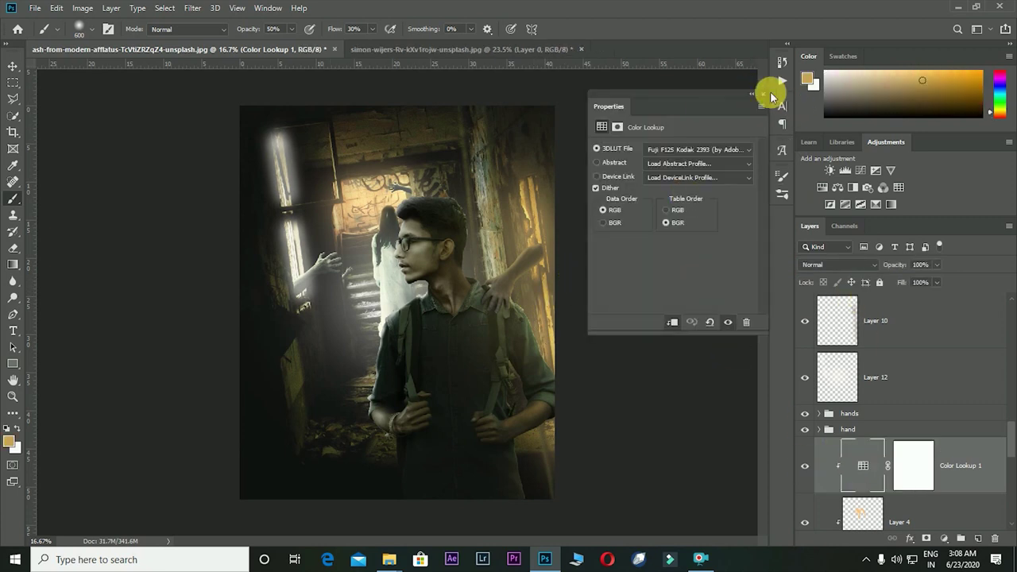
{"action": "left_click", "coordinate": [768, 94]}
{"action": "key", "text": "Delete"}
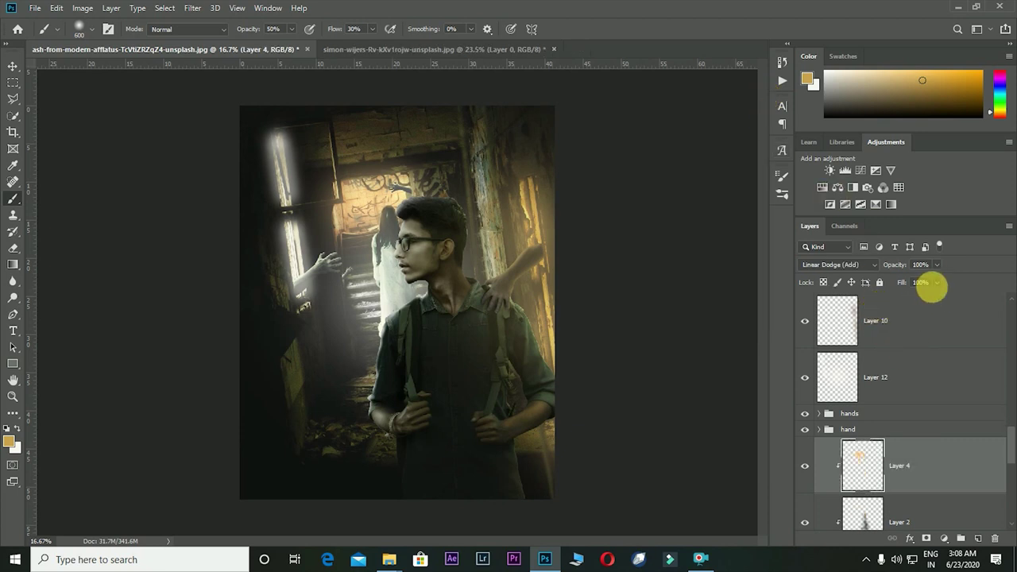
Add Color Balance clipped to Layer 4: midtones +21 red/+21 green, highlights +19 green, shadows −40 magenta
{"action": "left_click", "coordinate": [943, 538]}
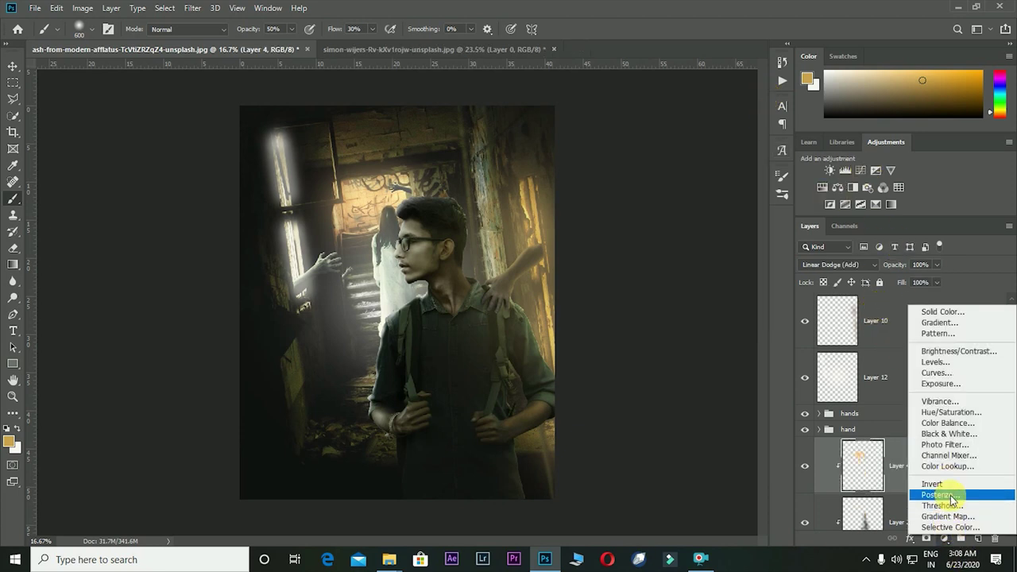
{"action": "left_click", "coordinate": [947, 423]}
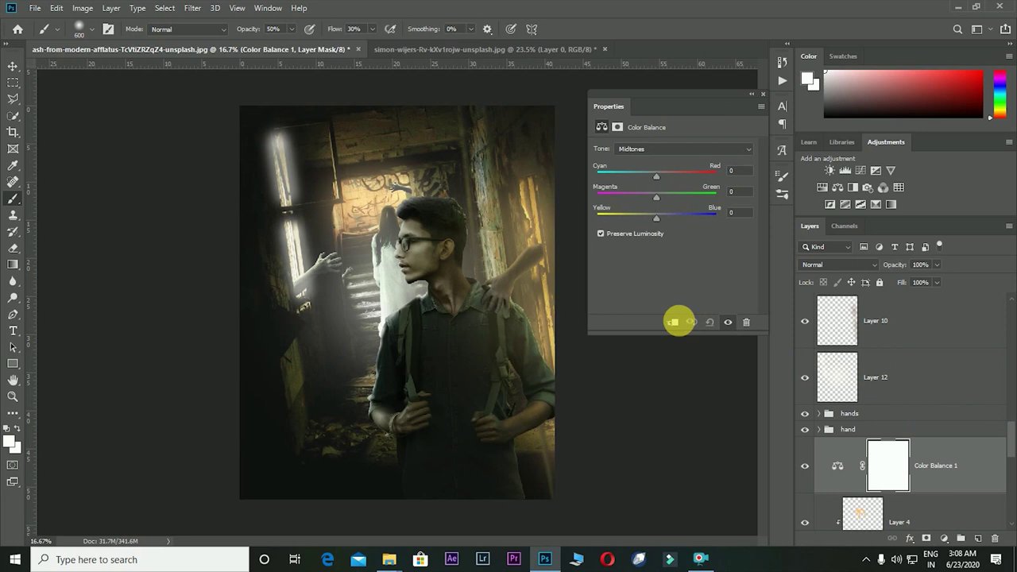
{"action": "left_click", "coordinate": [674, 323]}
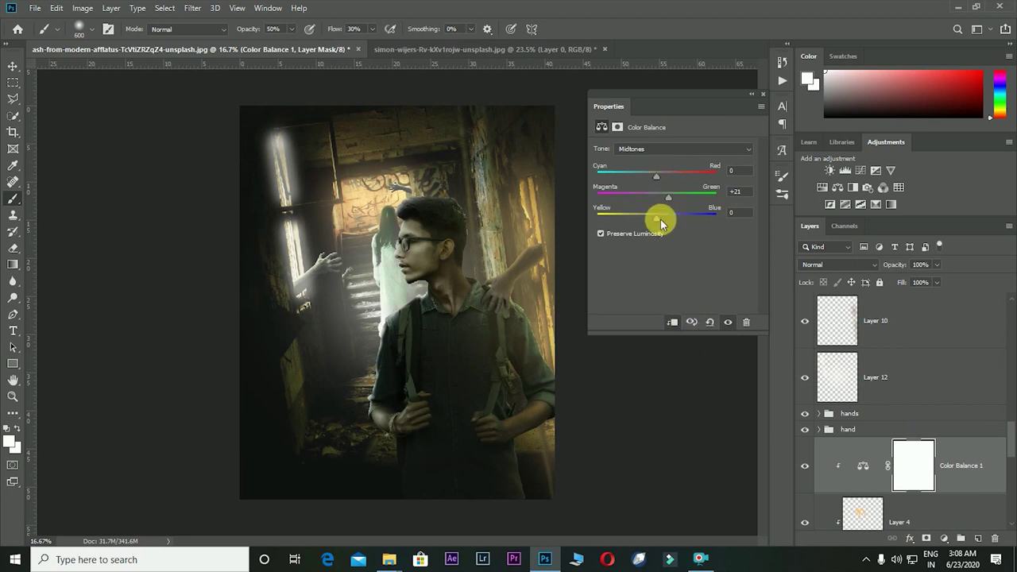
{"action": "left_click", "coordinate": [735, 212]}
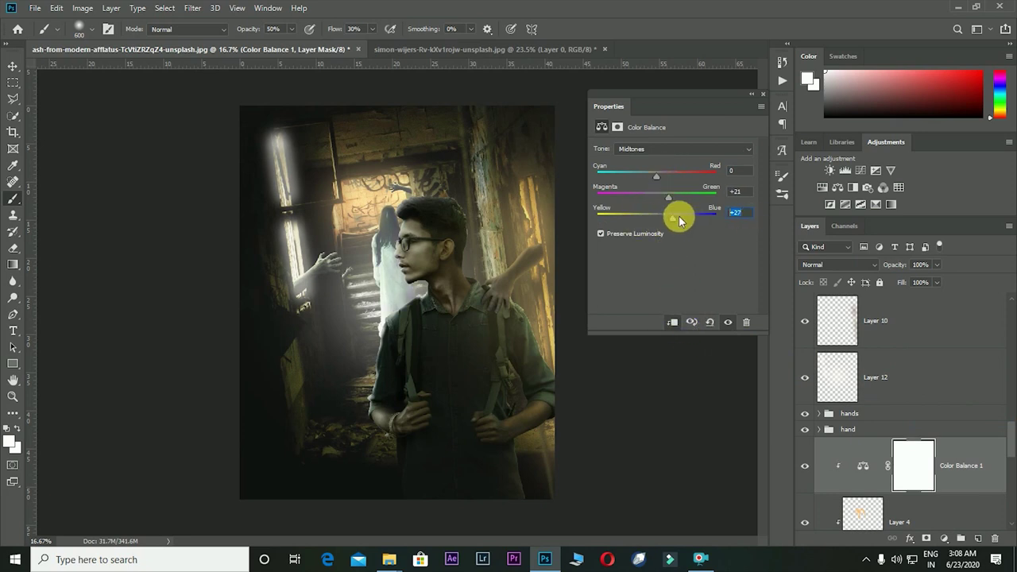
{"action": "type", "text": "0"}
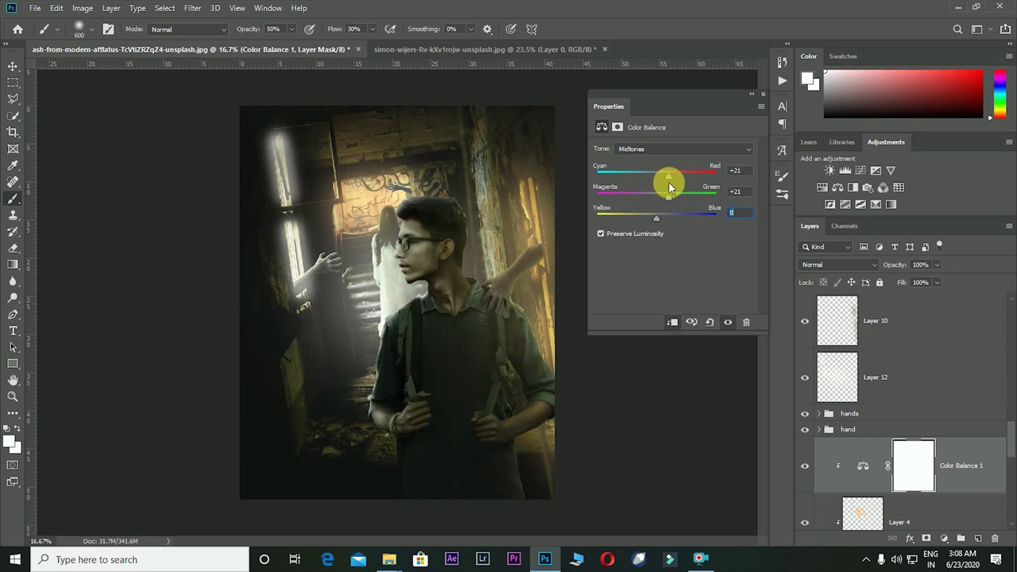
{"action": "left_click", "coordinate": [685, 149]}
{"action": "left_click", "coordinate": [681, 179]}
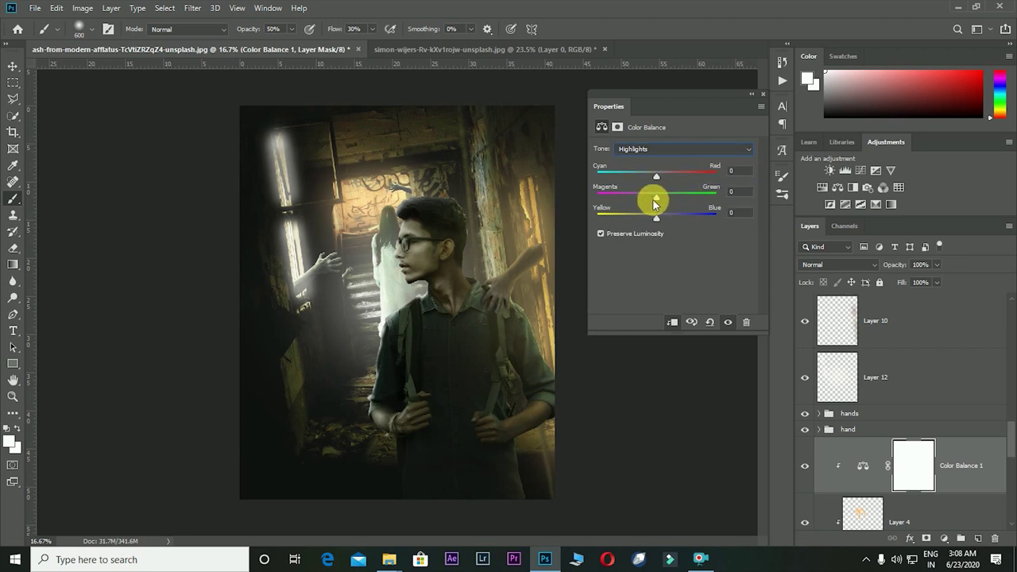
{"action": "mouse_move", "coordinate": [654, 205]}
{"action": "left_mouse_down"}
{"action": "mouse_move", "coordinate": [679, 203]}
{"action": "mouse_move", "coordinate": [617, 186]}
{"action": "mouse_move", "coordinate": [665, 188]}
{"action": "mouse_move", "coordinate": [666, 179]}
{"action": "left_mouse_up"}
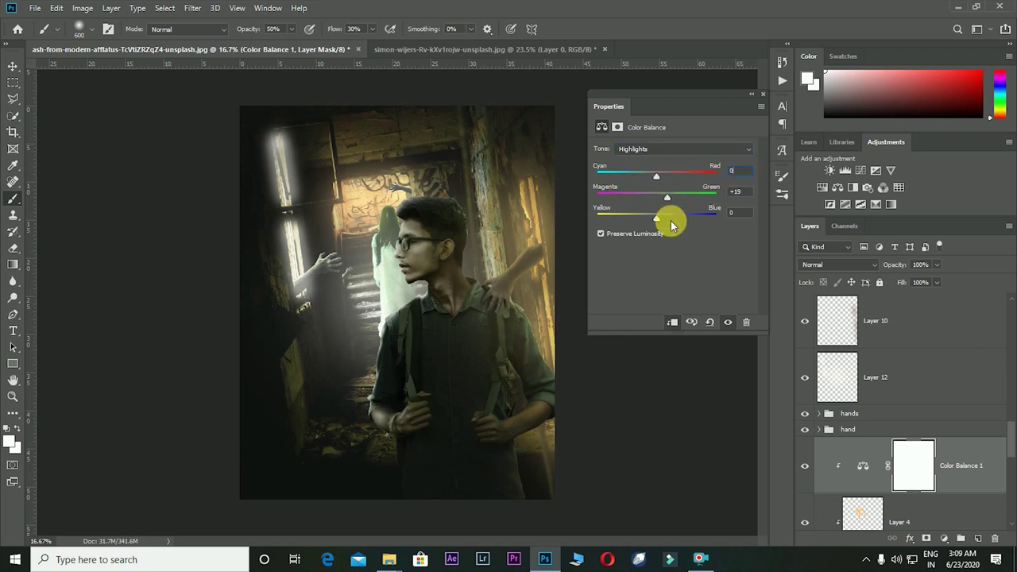
{"action": "left_click", "coordinate": [674, 150]}
{"action": "left_click", "coordinate": [671, 162]}
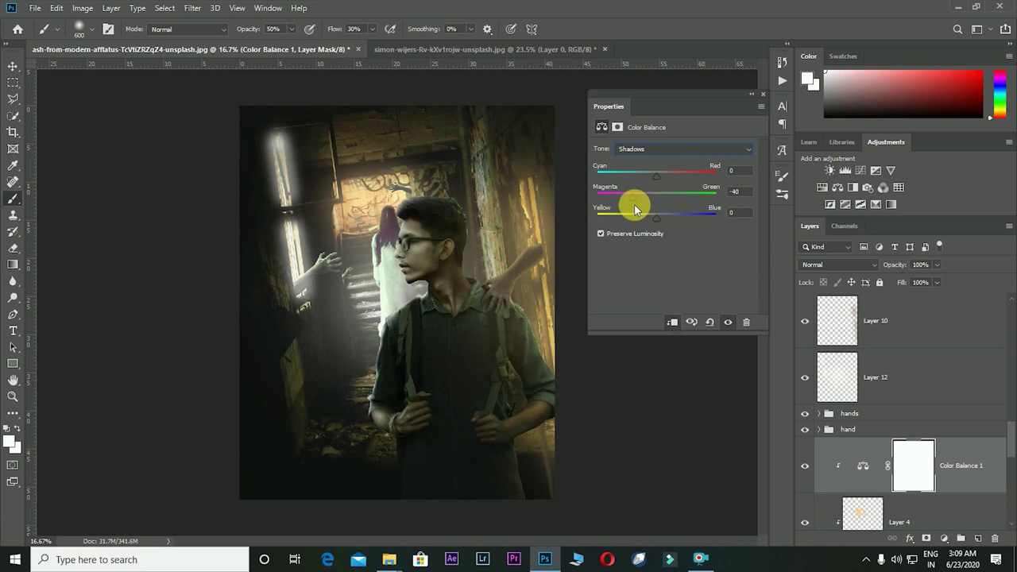
{"action": "left_click", "coordinate": [763, 94]}
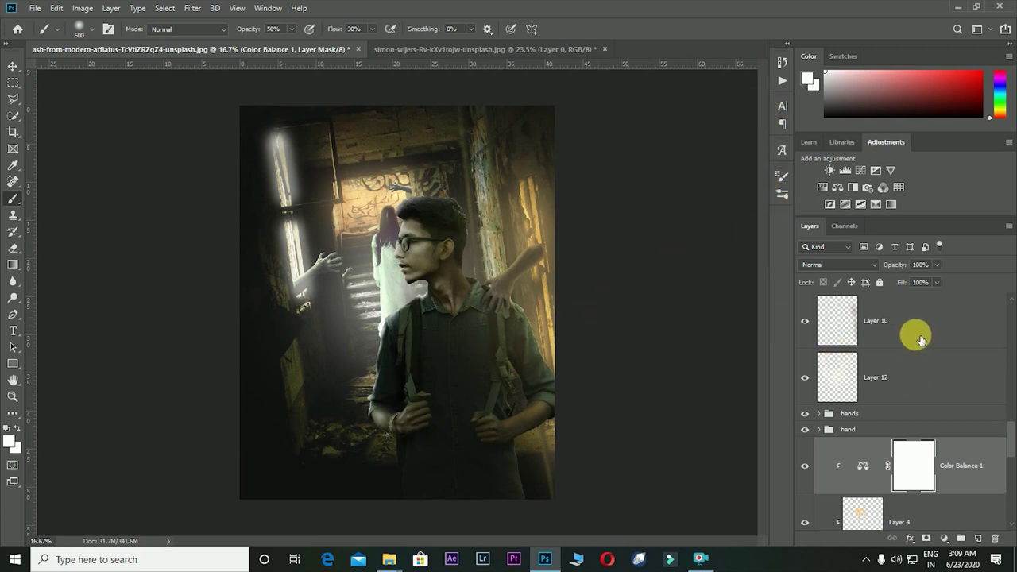
Hide the colour balance to compare, then add a new layer above Layer 9 with white paint
{"action": "left_click", "coordinate": [807, 467]}
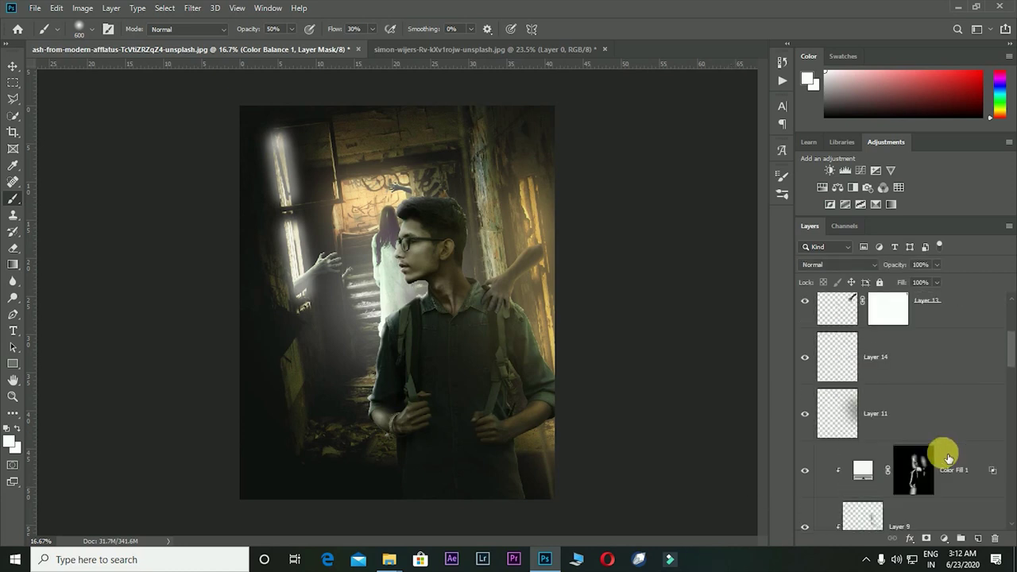
{"action": "left_click", "coordinate": [978, 539]}
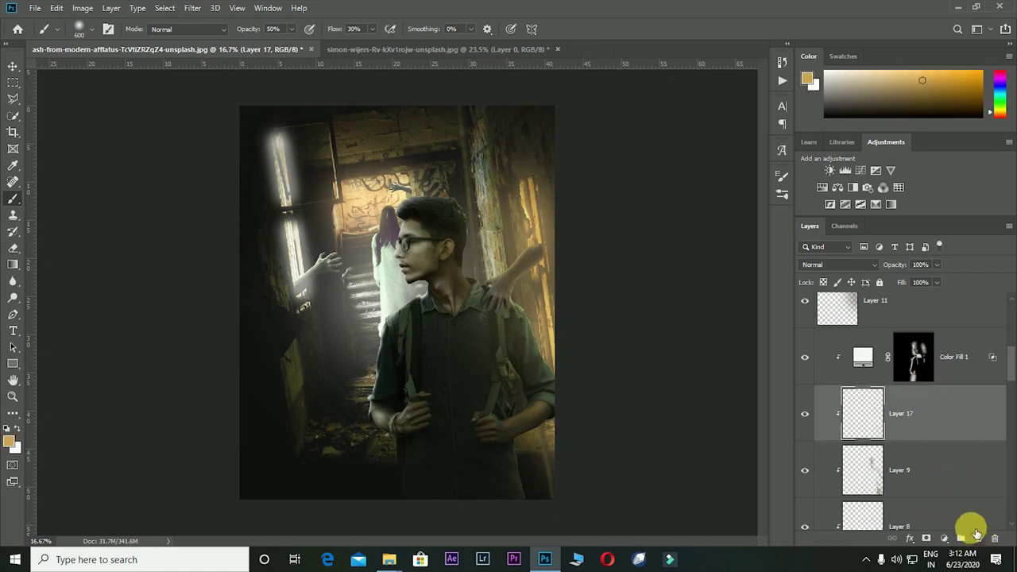
{"action": "left_click", "coordinate": [10, 441]}
{"action": "left_click", "coordinate": [681, 205]}
{"action": "left_click", "coordinate": [969, 199]}
Paint a thin white highlight at 30% opacity down the arm's edge
{"action": "key", "text": "b"}
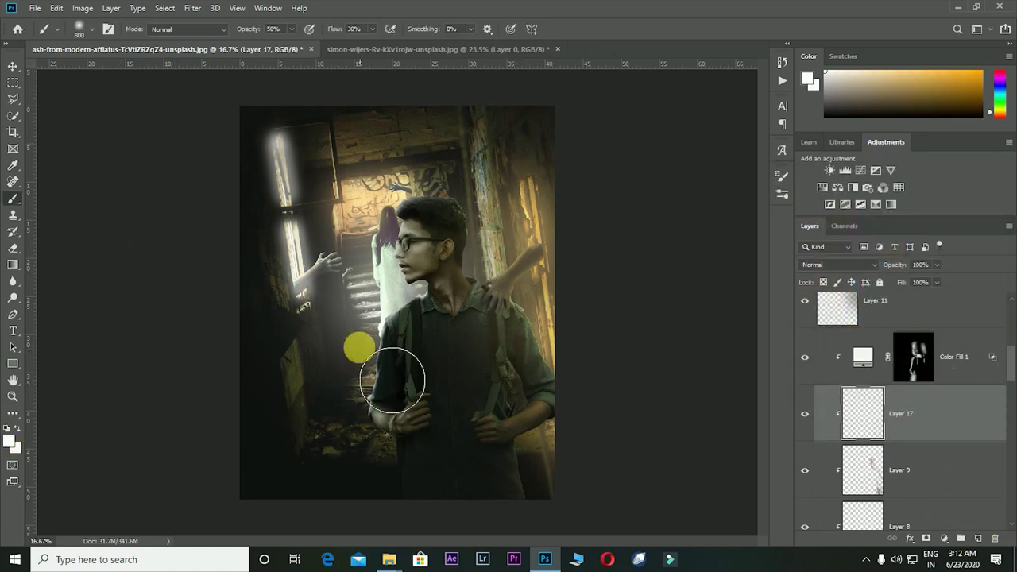
{"action": "mouse_move", "coordinate": [397, 374]}
{"action": "left_mouse_down"}
{"action": "mouse_move", "coordinate": [419, 386]}
{"action": "mouse_move", "coordinate": [387, 495]}
{"action": "left_mouse_up"}
{"action": "key", "text": "ctrl+z"}
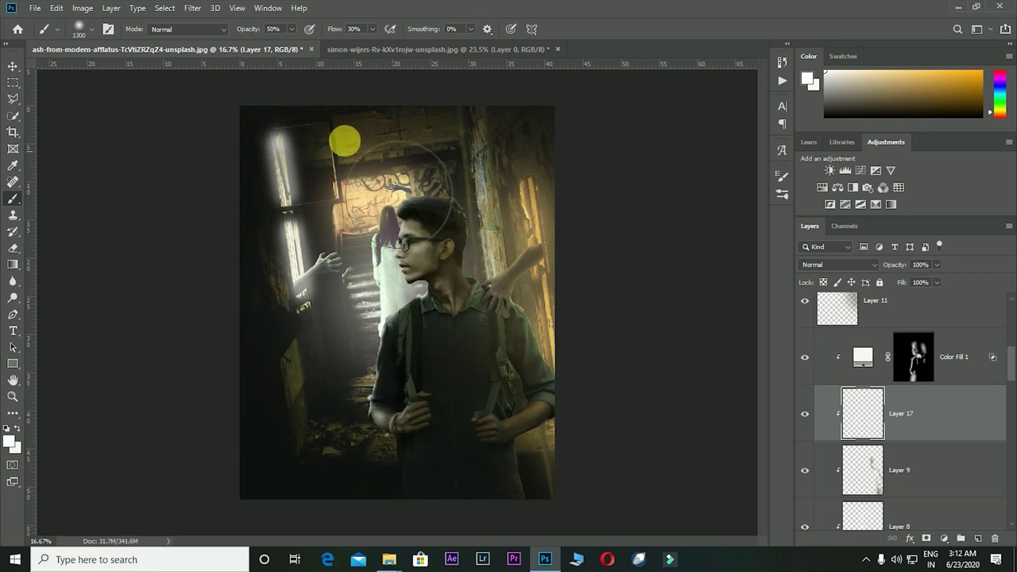
{"action": "key", "text": "3"}
{"action": "key", "text": "bracketright"}
{"action": "key", "text": "bracketright"}
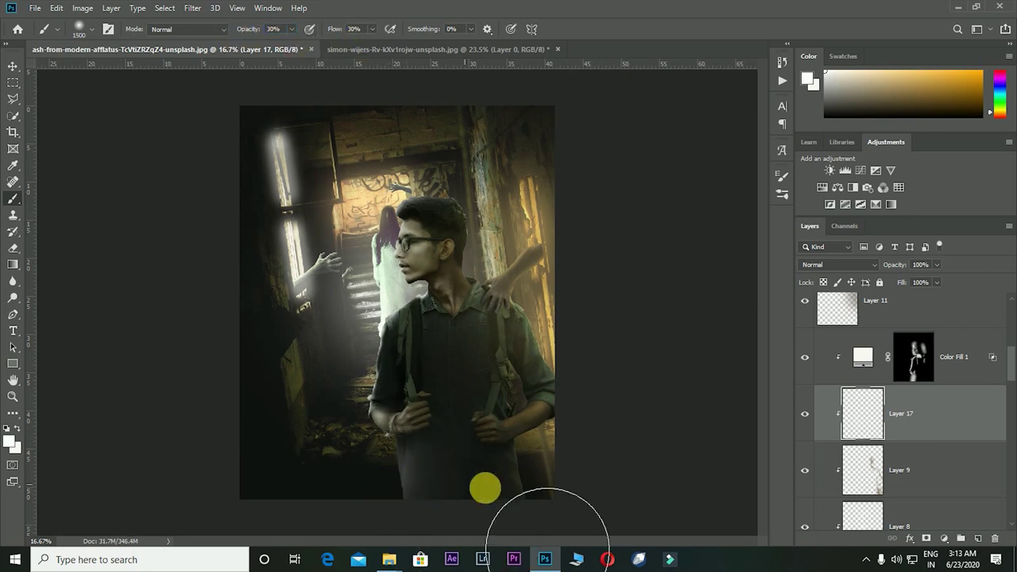
{"action": "key", "text": "bracketleft"}
{"action": "key", "text": "bracketleft"}
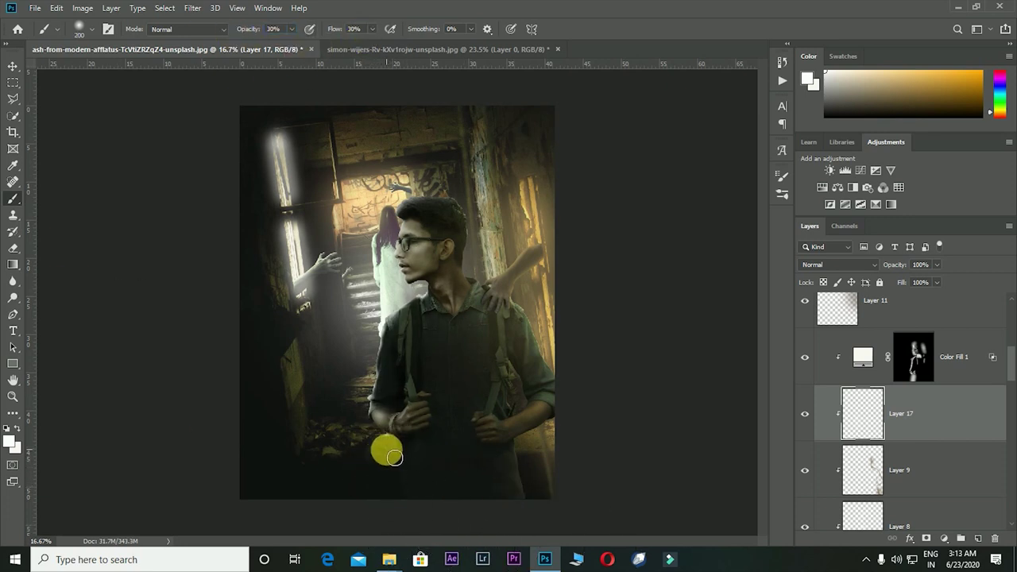
{"action": "scroll", "coordinate": [445, 485], "scroll_direction": "up", "scroll_amount": 3}
{"action": "key", "text": "bracketleft"}
{"action": "key", "text": "bracketleft"}
{"action": "key", "text": "bracketleft"}
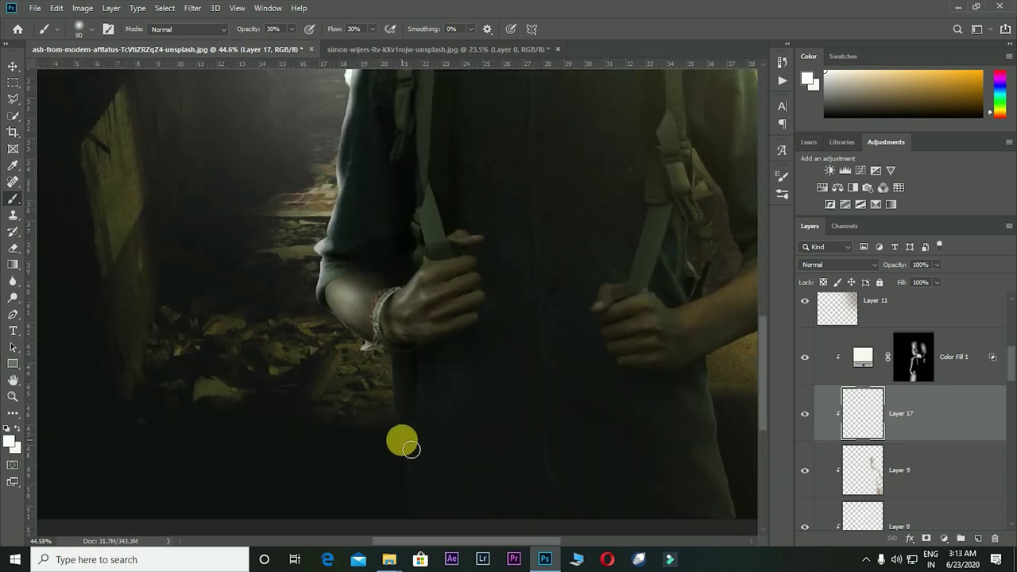
{"action": "key", "text": "bracketleft"}
{"action": "key", "text": "bracketleft"}
{"action": "key", "text": "bracketleft"}
{"action": "left_click_drag", "start_coordinate": [411, 449], "coordinate": [424, 395]}
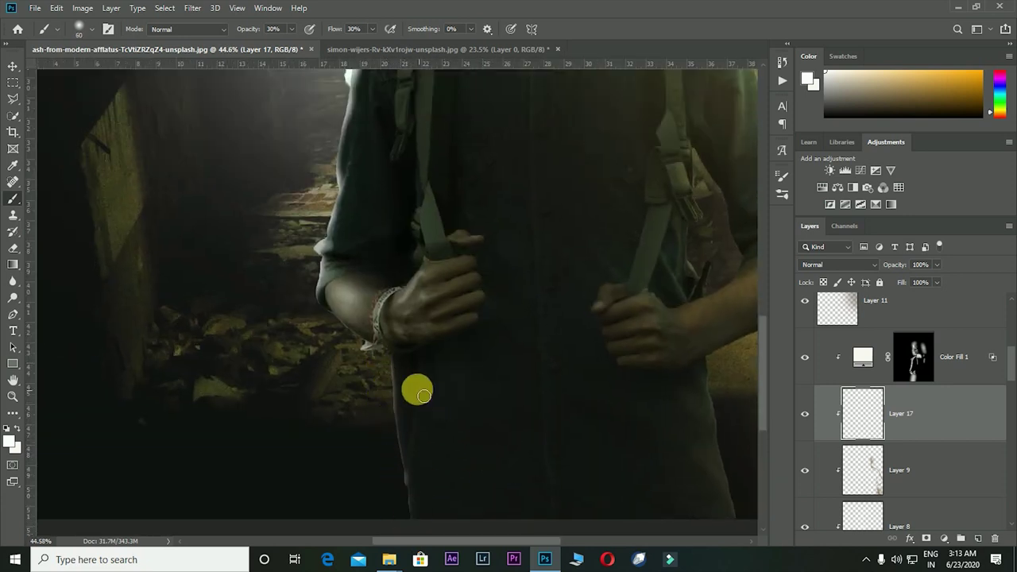
{"action": "key", "text": "bracketleft"}
{"action": "key", "text": "bracketleft"}
{"action": "key", "text": "bracketleft"}
{"action": "left_click_drag", "start_coordinate": [426, 352], "coordinate": [408, 465]}
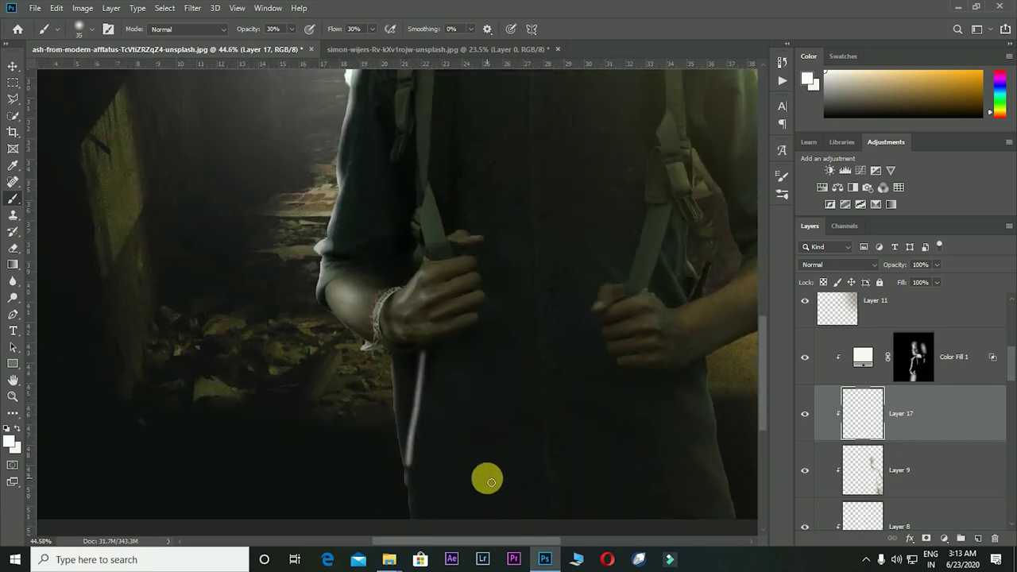
Set the Eraser to size 175 and zoom out to see the whole composite
{"action": "left_click", "coordinate": [12, 248]}
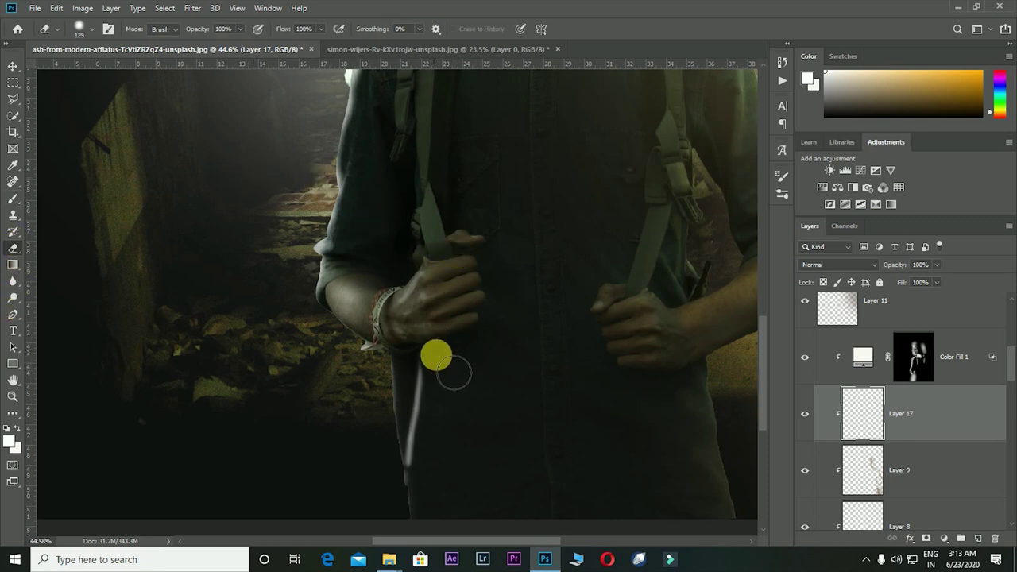
{"action": "left_click", "coordinate": [80, 28]}
{"action": "double_click", "coordinate": [96, 175]}
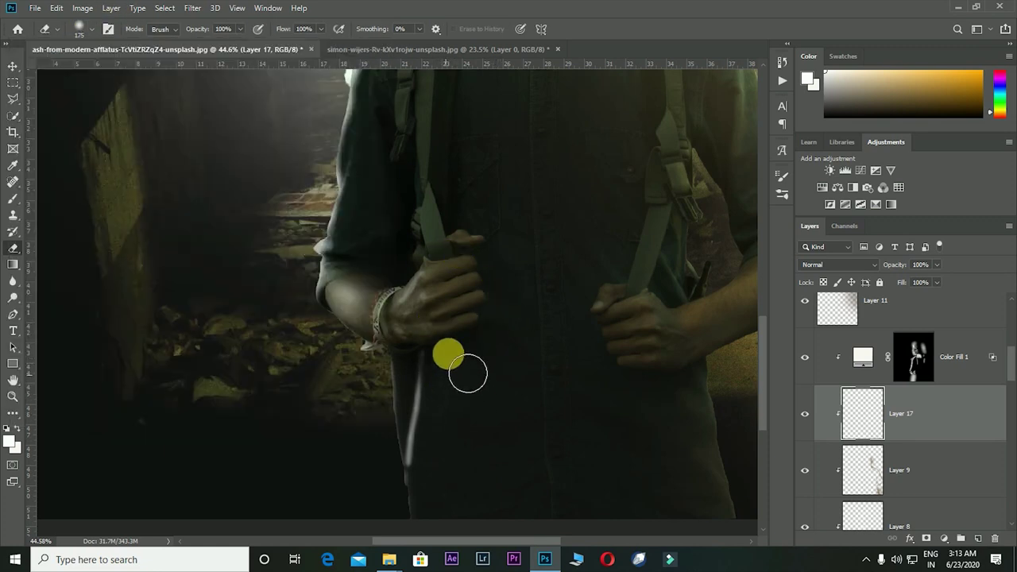
{"action": "key", "text": "ctrl+minus"}
{"action": "key", "text": "ctrl+minus"}
{"action": "key", "text": "ctrl+minus"}
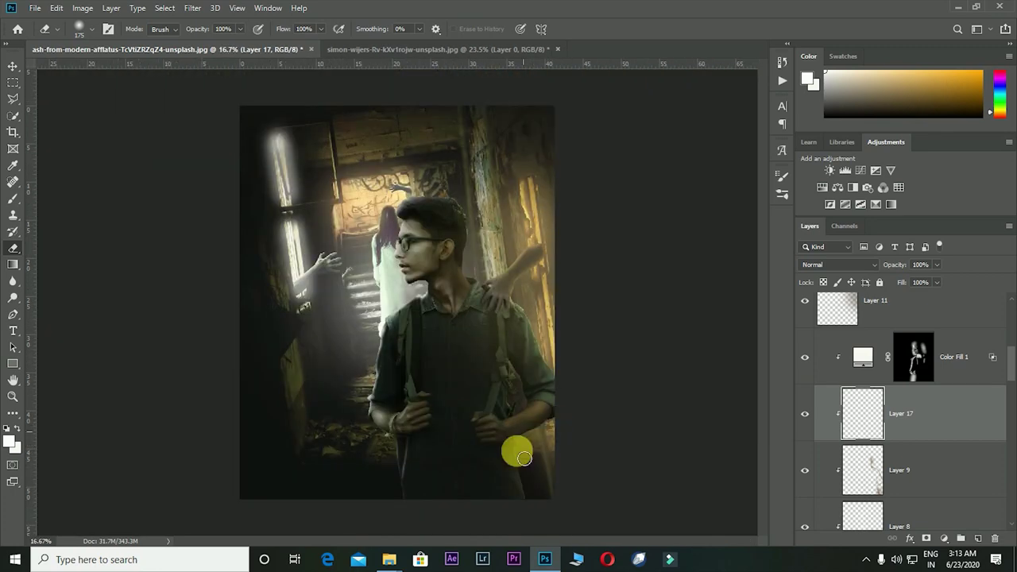
{"action": "scroll", "coordinate": [931, 419], "scroll_direction": "down", "scroll_amount": 3}
Add a Curves 8 adjustment on IMG_8849 with its darkest point raised to lift shadows
{"action": "left_click", "coordinate": [931, 420]}
{"action": "scroll", "coordinate": [930, 420], "scroll_direction": "up", "scroll_amount": 1}
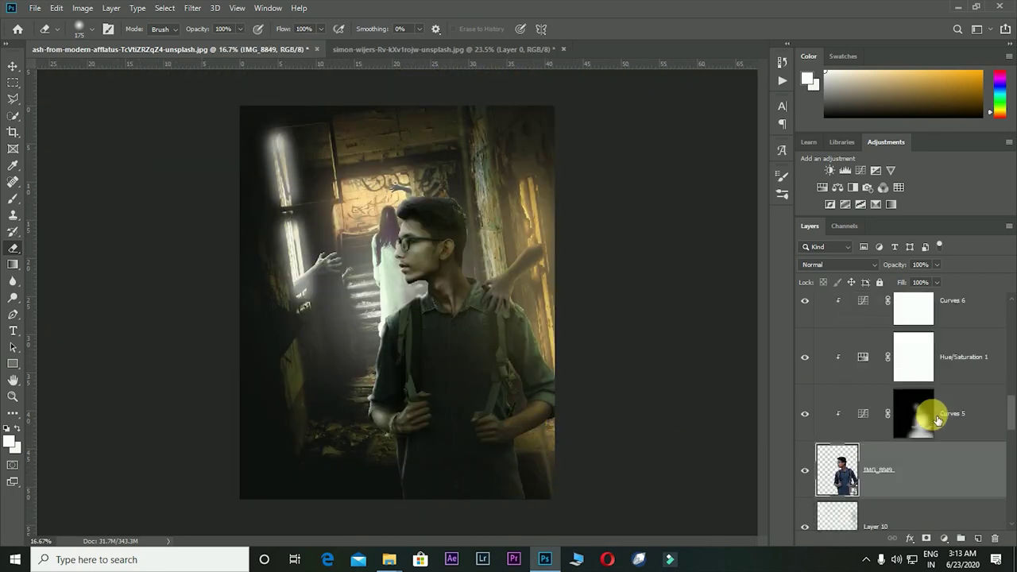
{"action": "scroll", "coordinate": [882, 314], "scroll_direction": "up", "scroll_amount": 1}
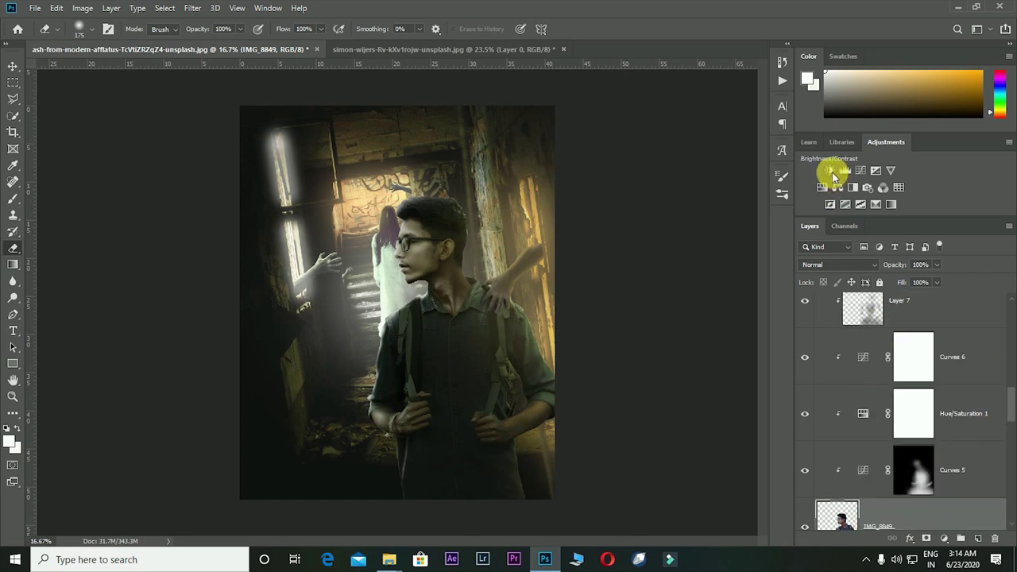
{"action": "left_click", "coordinate": [845, 170]}
{"action": "mouse_move", "coordinate": [623, 302]}
{"action": "left_mouse_down"}
{"action": "mouse_move", "coordinate": [624, 290]}
{"action": "mouse_move", "coordinate": [587, 290]}
{"action": "left_mouse_up"}
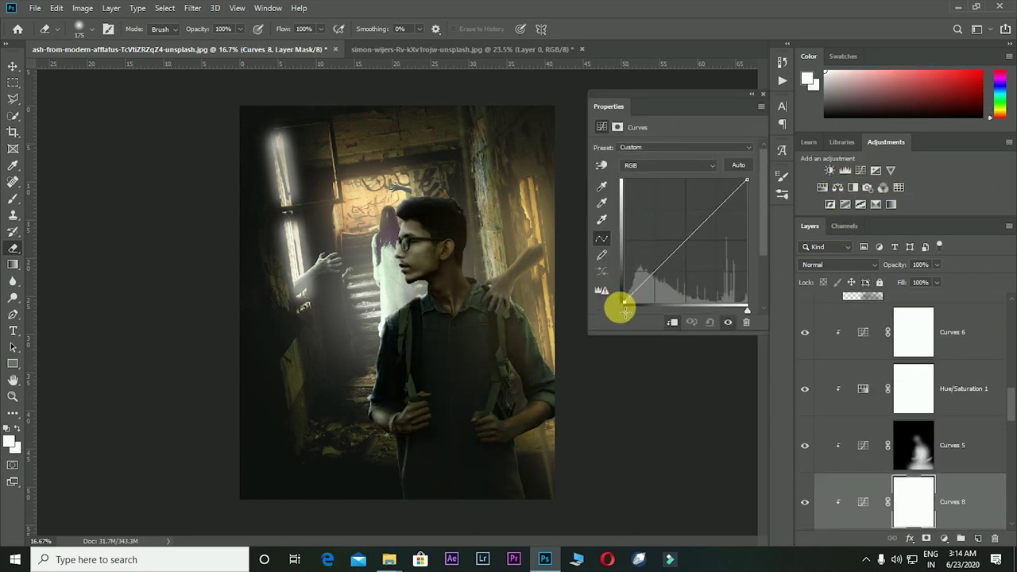
{"action": "left_click", "coordinate": [759, 94]}
{"action": "scroll", "coordinate": [977, 333], "scroll_direction": "up", "scroll_amount": 5}
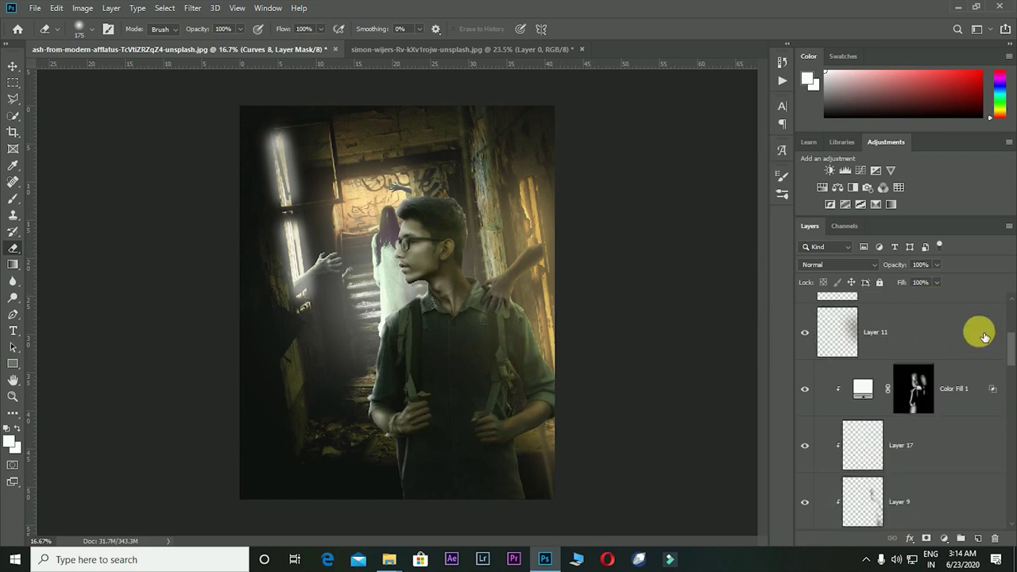
{"action": "left_click", "coordinate": [979, 335]}
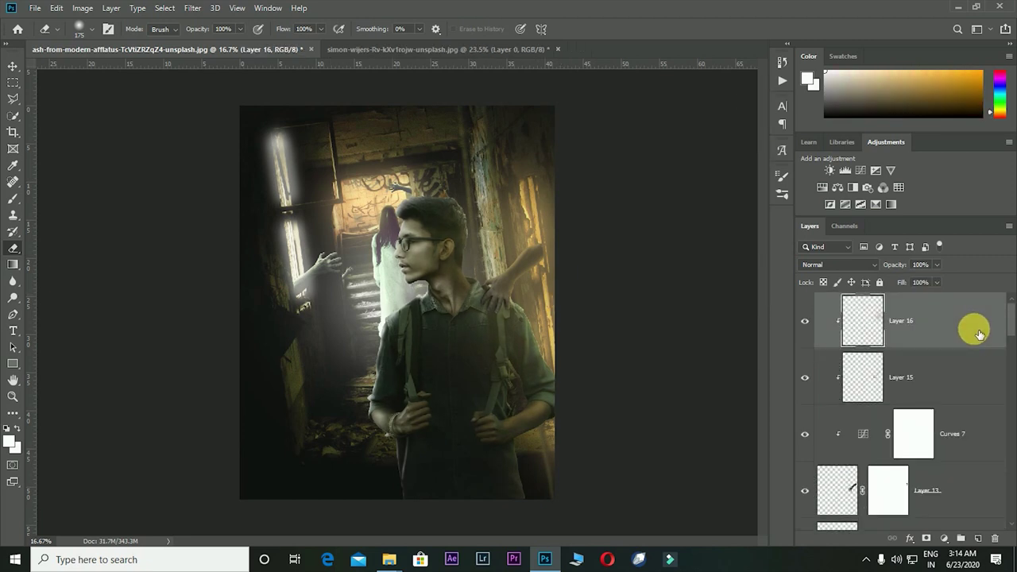
Add Color Balance 2 with magenta–green at +10 and midtones shifted toward yellow
{"action": "left_click", "coordinate": [944, 538]}
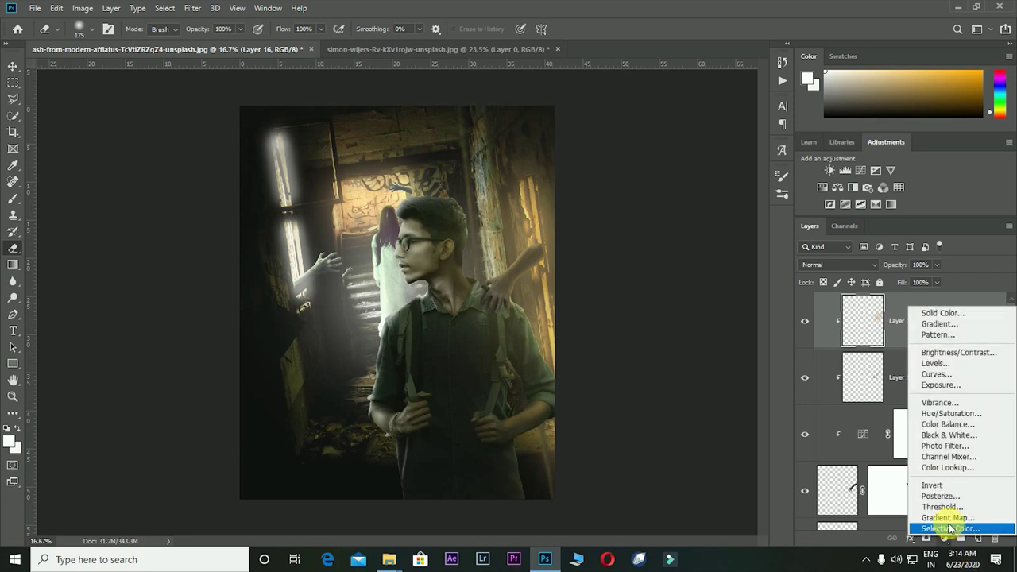
{"action": "left_click", "coordinate": [946, 425]}
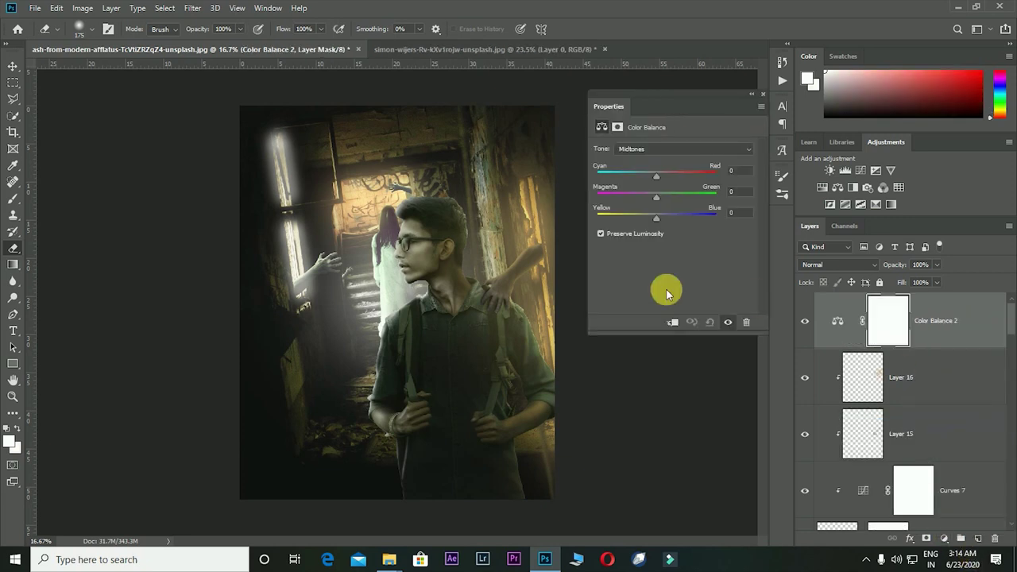
{"action": "left_click_drag", "start_coordinate": [664, 201], "coordinate": [650, 223]}
{"action": "mouse_move", "coordinate": [657, 176]}
{"action": "left_mouse_down"}
{"action": "mouse_move", "coordinate": [666, 177]}
{"action": "mouse_move", "coordinate": [655, 185]}
{"action": "left_mouse_up"}
{"action": "left_click", "coordinate": [763, 93]}
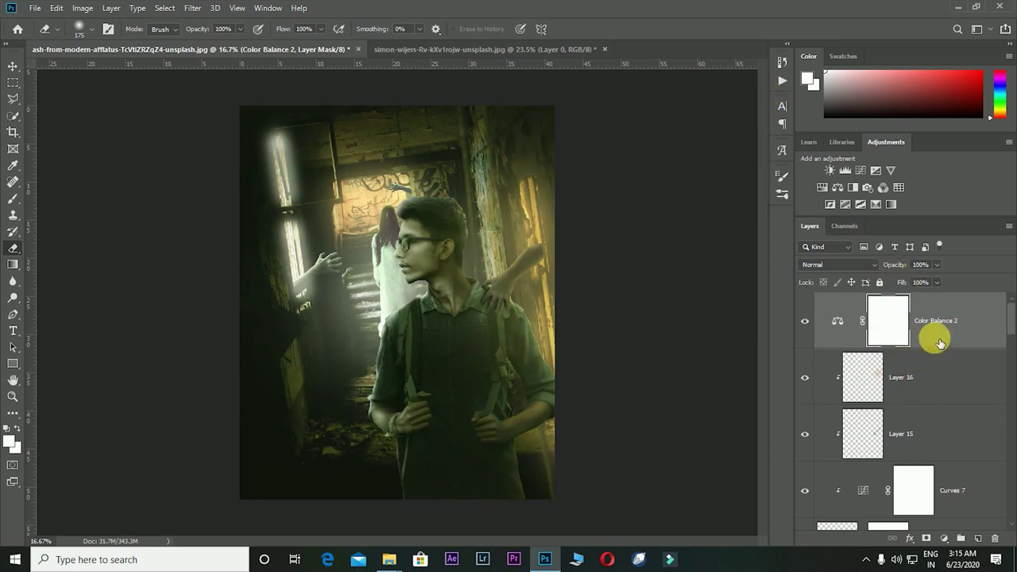
Add a Color Lookup adjustment using the EdgyAmber.3DL LUT
{"action": "left_click", "coordinate": [898, 187]}
{"action": "left_click", "coordinate": [698, 149]}
{"action": "left_click", "coordinate": [703, 198]}
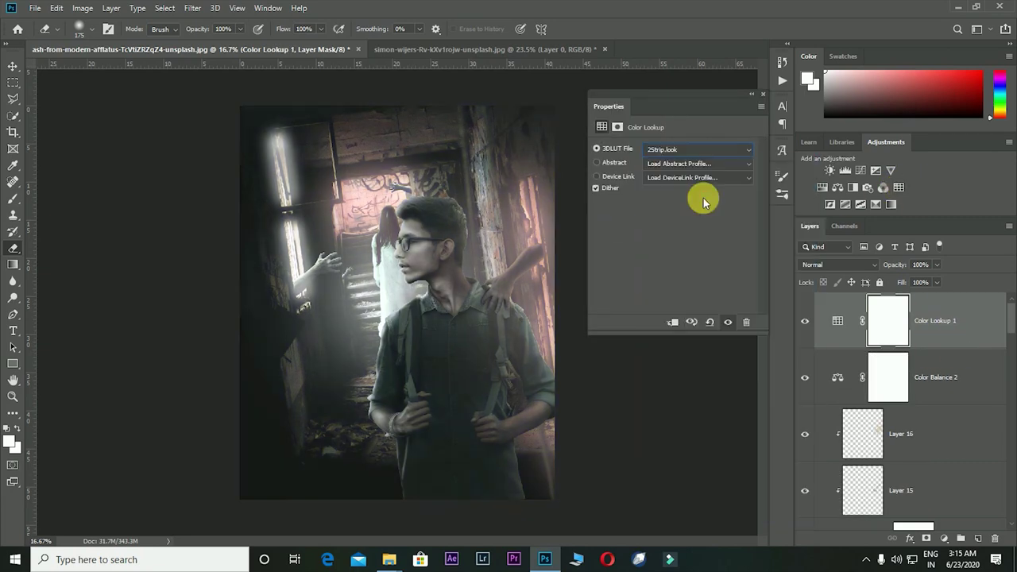
{"action": "key", "text": "Down"}
{"action": "key", "text": "Down"}
{"action": "key", "text": "Down"}
{"action": "key", "text": "Down"}
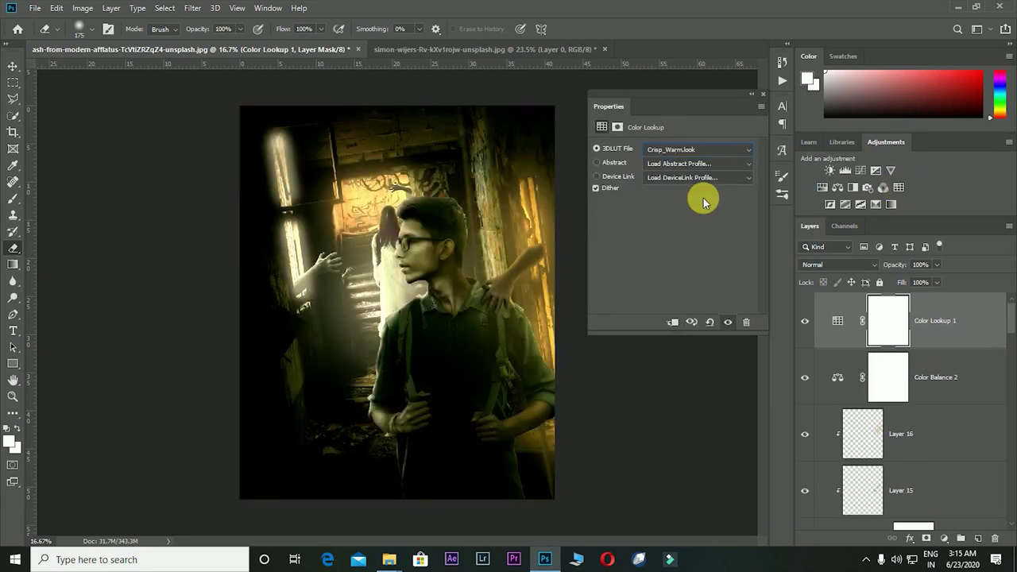
{"action": "key", "text": "Down"}
{"action": "key", "text": "Down"}
{"action": "key", "text": "Down"}
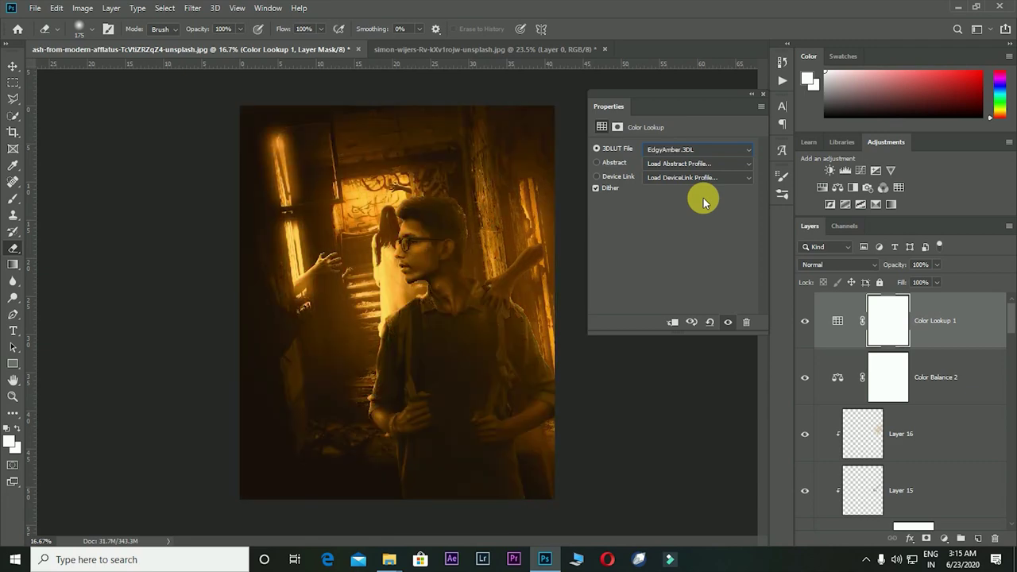
{"action": "key", "text": "Down"}
{"action": "key", "text": "Up"}
{"action": "left_click", "coordinate": [762, 93]}
Blend the Color Lookup layer as Multiply at 65% opacity
{"action": "left_click", "coordinate": [840, 264]}
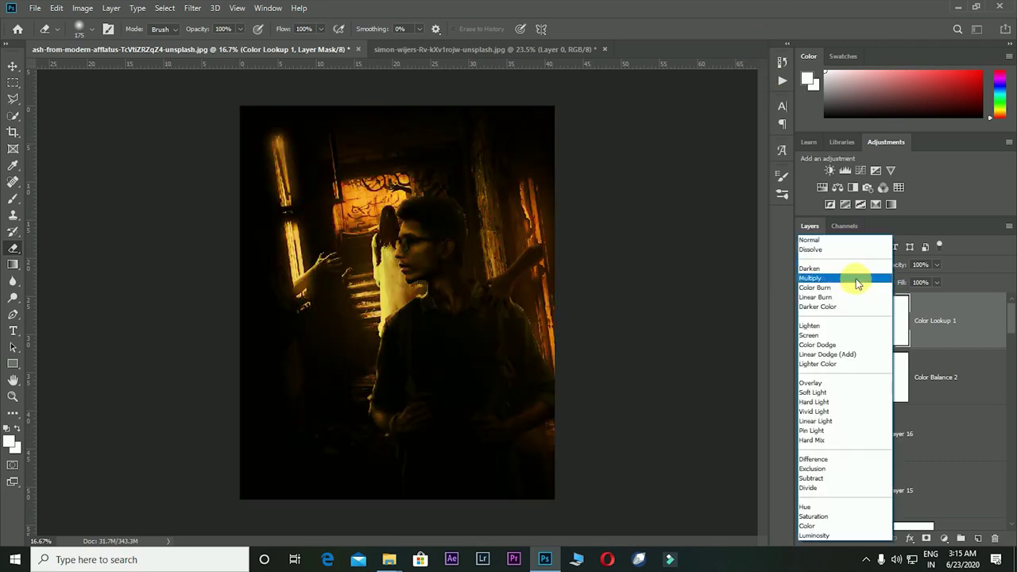
{"action": "left_click", "coordinate": [858, 279]}
{"action": "left_click_drag", "start_coordinate": [902, 264], "coordinate": [1009, 261]}
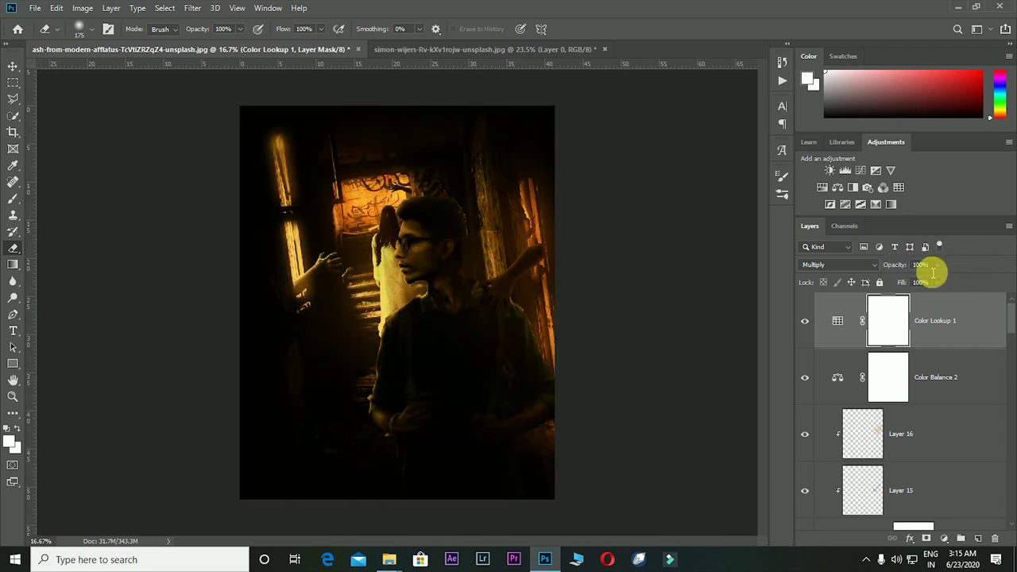
{"action": "left_click", "coordinate": [884, 265]}
{"action": "left_click_drag", "start_coordinate": [884, 265], "coordinate": [968, 271]}
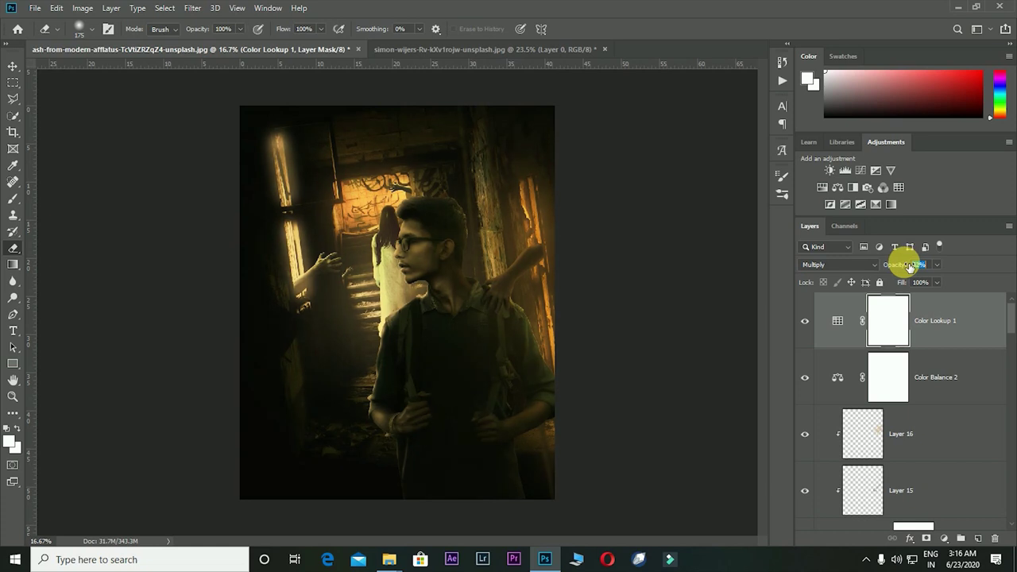
{"action": "mouse_move", "coordinate": [910, 268]}
{"action": "left_mouse_down"}
{"action": "mouse_move", "coordinate": [983, 271]}
{"action": "mouse_move", "coordinate": [942, 286]}
{"action": "left_mouse_up"}
{"action": "key", "text": "Return"}
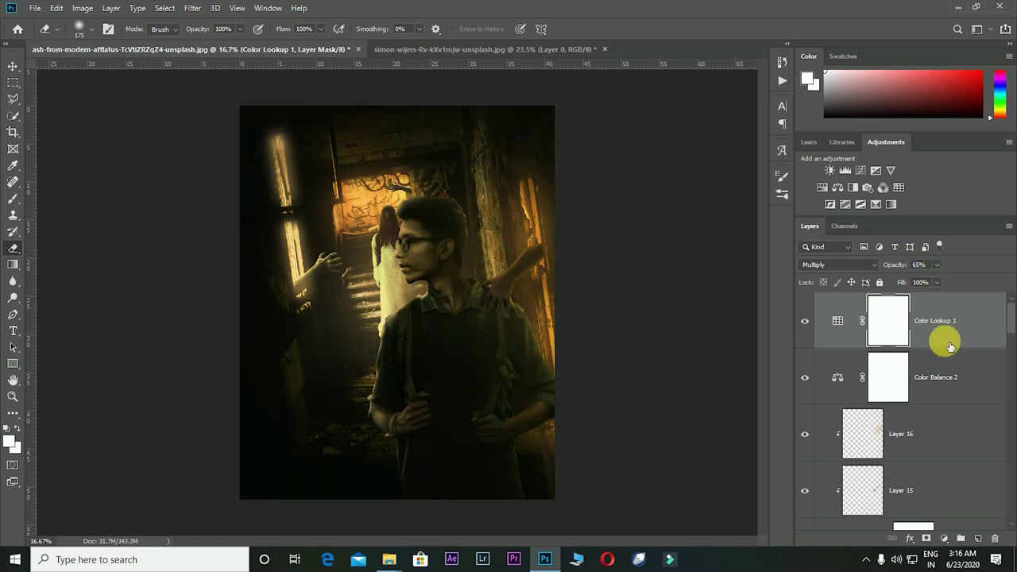
Add Brightness/Contrast (brightness 5, contrast 18) and a Levels layer with midtones adjusted
{"action": "left_click", "coordinate": [830, 171]}
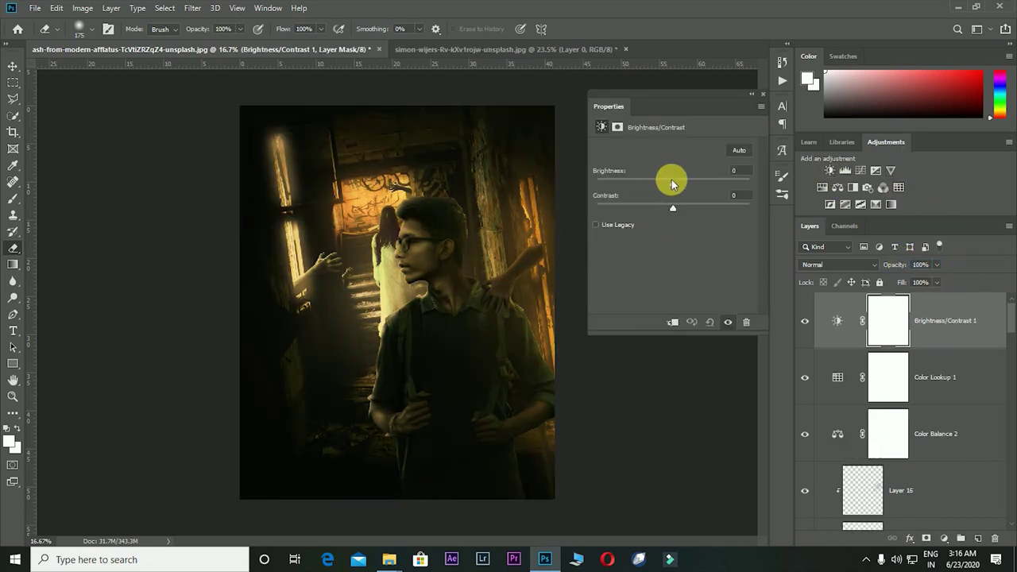
{"action": "left_click_drag", "start_coordinate": [678, 186], "coordinate": [688, 220]}
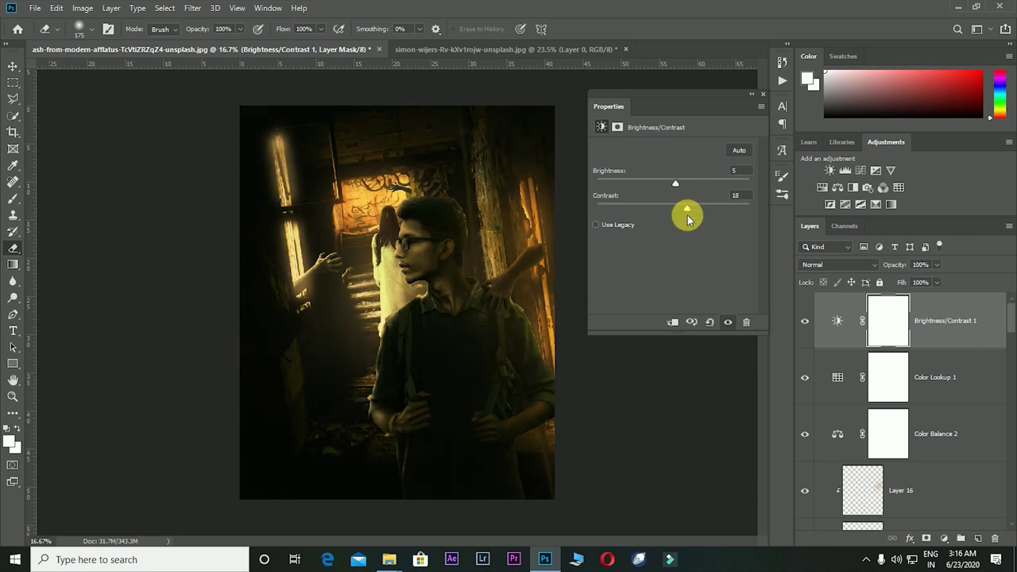
{"action": "left_click", "coordinate": [763, 94]}
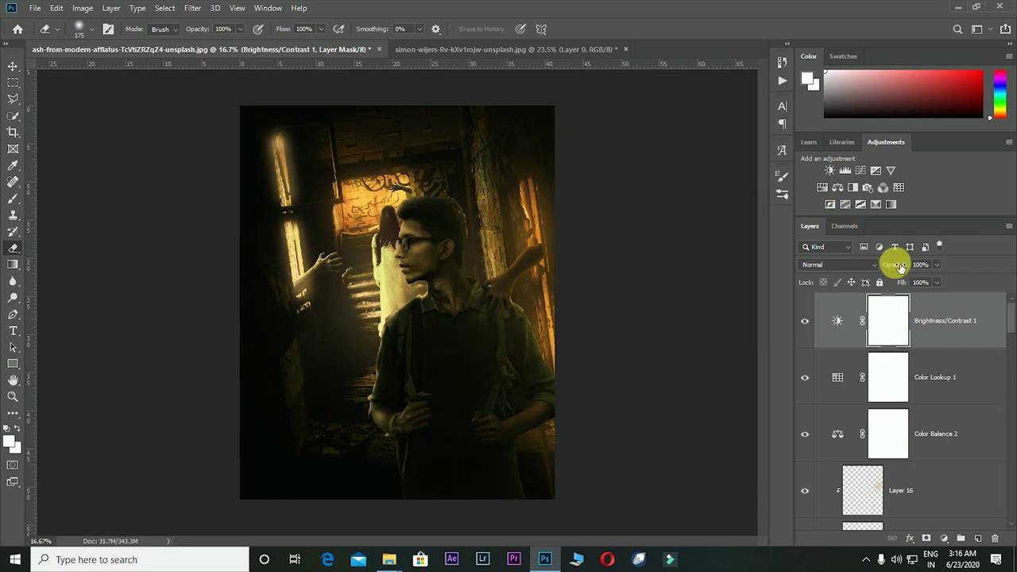
{"action": "left_click", "coordinate": [846, 170]}
{"action": "left_click_drag", "start_coordinate": [685, 242], "coordinate": [681, 240]}
{"action": "left_click", "coordinate": [762, 94]}
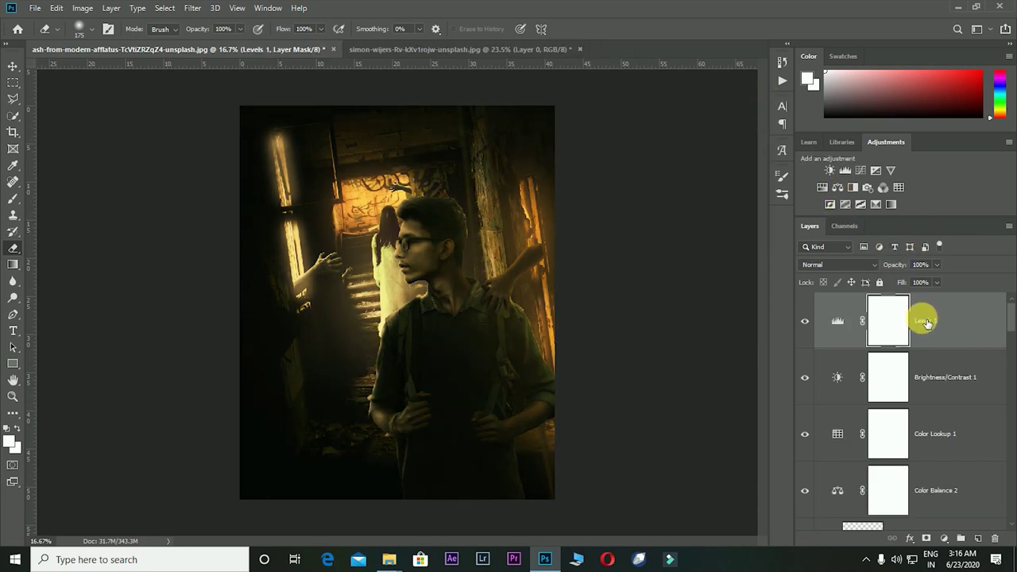
Stamp all visible layers into Layer 18 and apply the Camera Raw Filter
{"action": "right_click", "coordinate": [937, 324]}
{"action": "key", "text": "ctrl+alt+shift+e"}
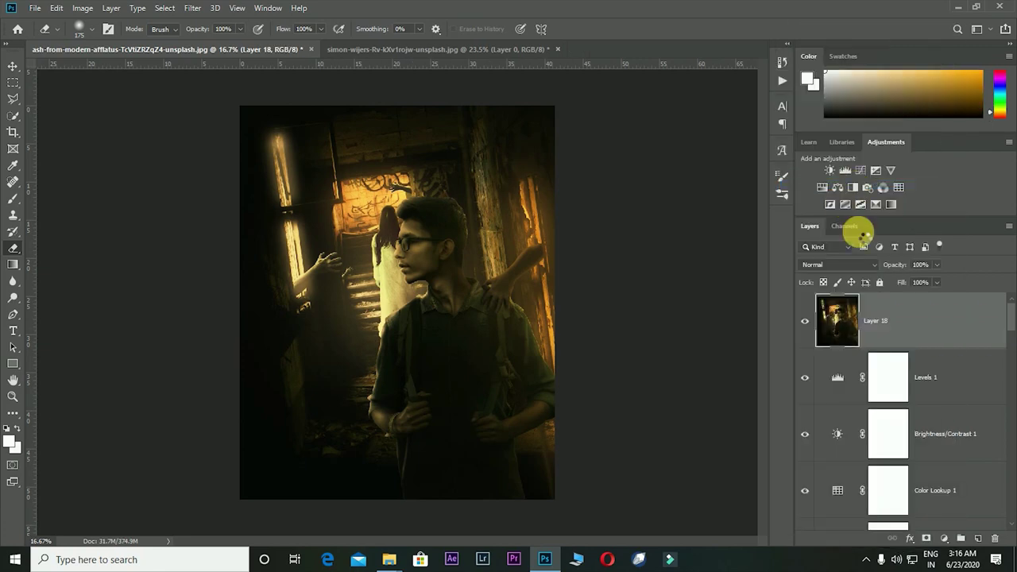
{"action": "left_click", "coordinate": [192, 8]}
{"action": "left_click", "coordinate": [222, 89]}
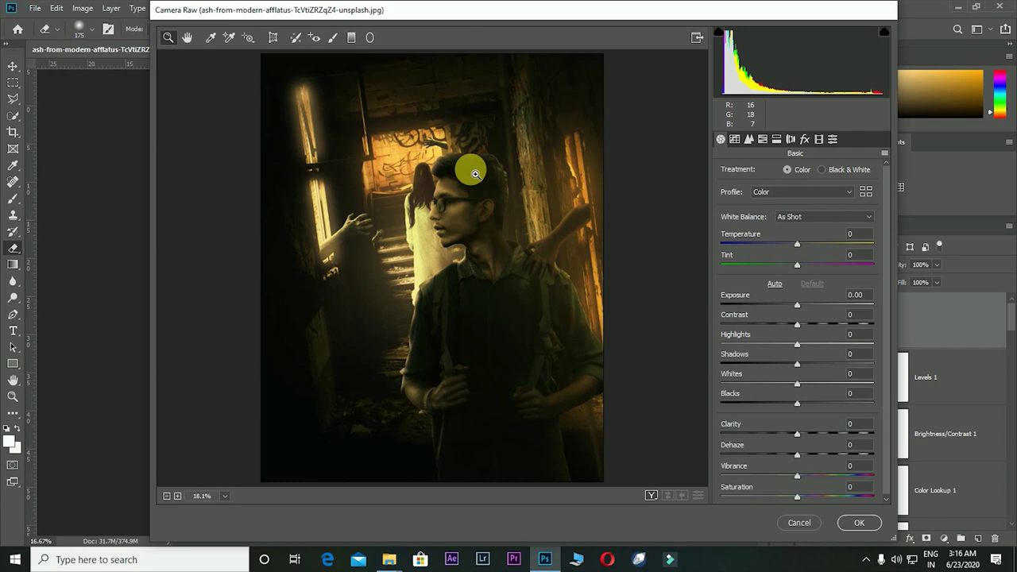
Lower highlights, raise clarity to about +21, and lift blacks and shadows
{"action": "left_click", "coordinate": [475, 173], "text": "alt"}
{"action": "mouse_move", "coordinate": [797, 343]}
{"action": "left_mouse_down"}
{"action": "mouse_move", "coordinate": [765, 364]}
{"action": "mouse_move", "coordinate": [821, 367]}
{"action": "left_mouse_up"}
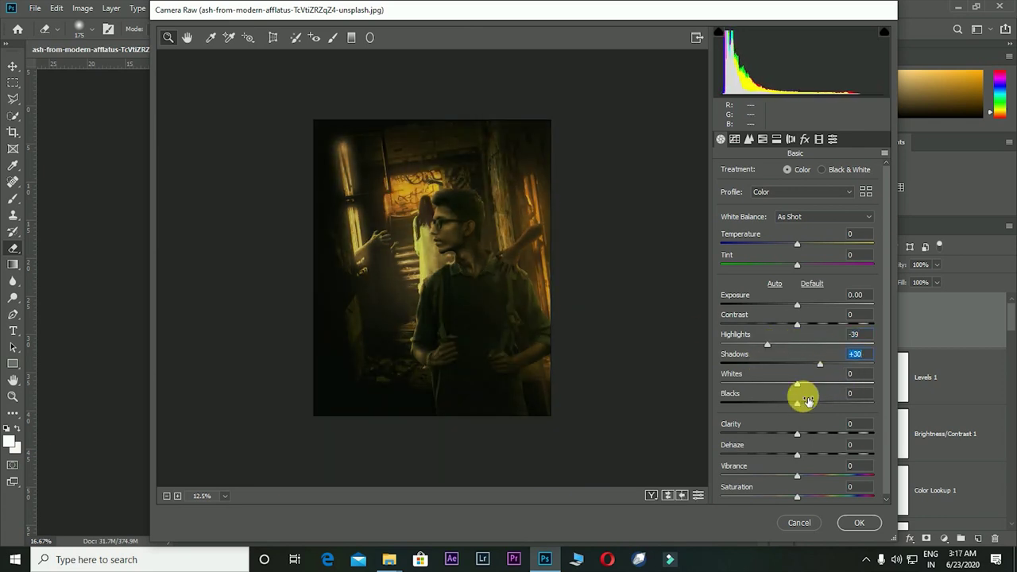
{"action": "mouse_move", "coordinate": [797, 434]}
{"action": "left_mouse_down"}
{"action": "mouse_move", "coordinate": [812, 437]}
{"action": "mouse_move", "coordinate": [796, 459]}
{"action": "left_mouse_up"}
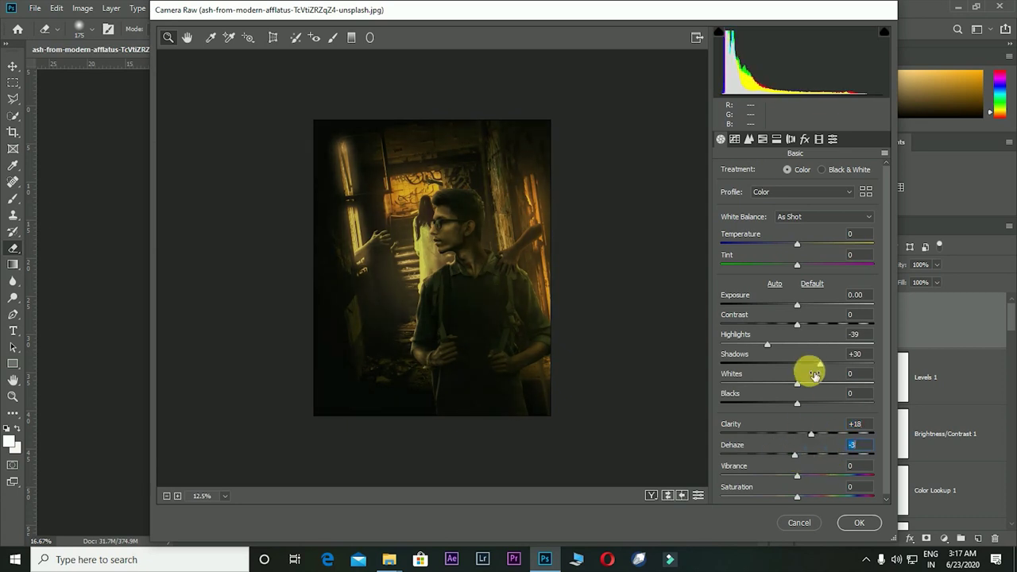
{"action": "mouse_move", "coordinate": [767, 345]}
{"action": "left_mouse_down"}
{"action": "mouse_move", "coordinate": [715, 348]}
{"action": "mouse_move", "coordinate": [784, 362]}
{"action": "mouse_move", "coordinate": [773, 357]}
{"action": "left_mouse_up"}
{"action": "left_click_drag", "start_coordinate": [797, 402], "coordinate": [811, 403]}
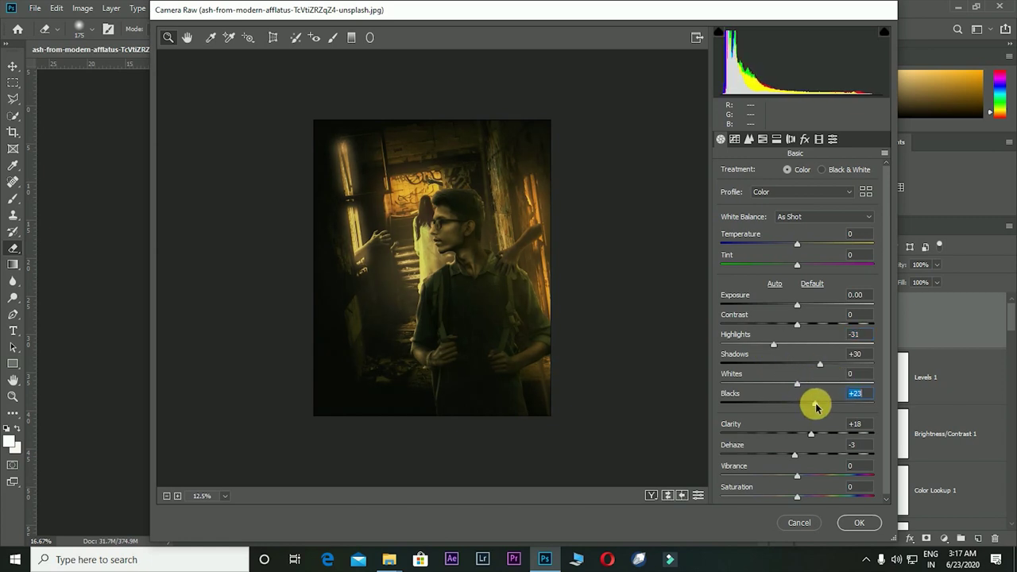
{"action": "left_click_drag", "start_coordinate": [821, 363], "coordinate": [830, 363]}
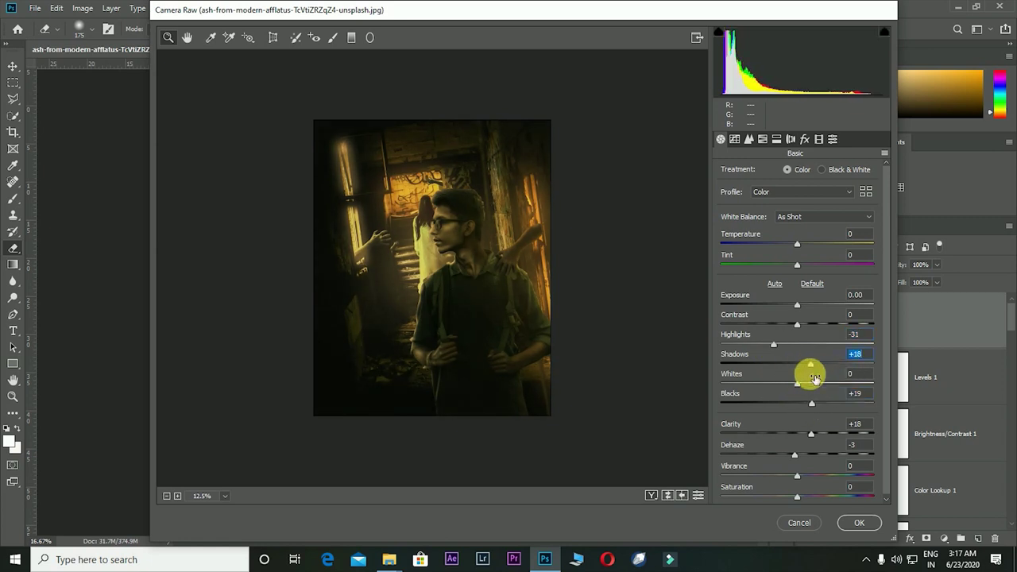
Set the grain amount to 20
{"action": "left_click", "coordinate": [804, 139]}
{"action": "left_click", "coordinate": [855, 184]}
{"action": "type", "text": "20"}
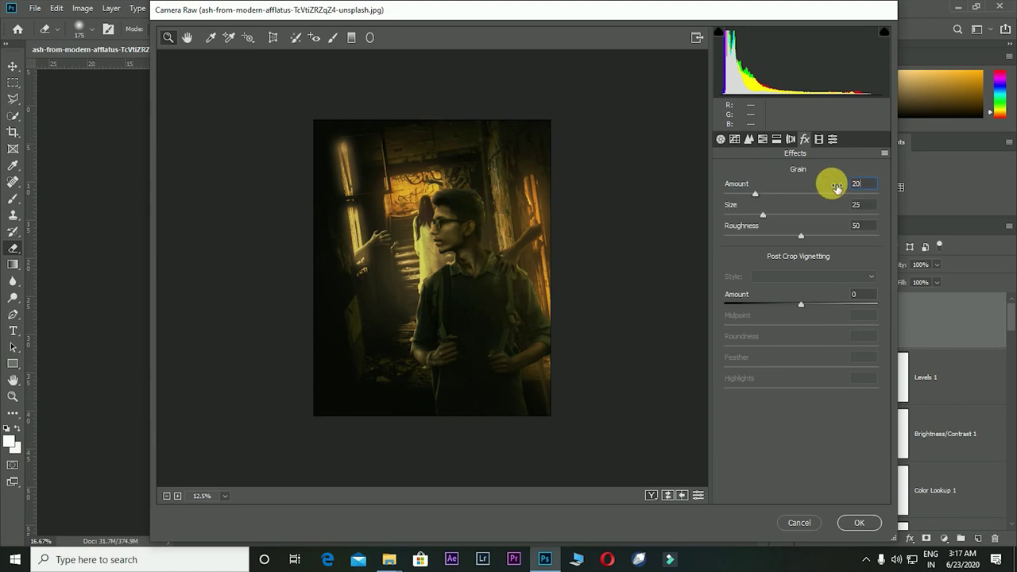
{"action": "left_click", "coordinate": [764, 141]}
Set luminance noise reduction 30, sharpening 66 with masking 43, and tone-curve highlights +24
{"action": "left_click", "coordinate": [748, 140]}
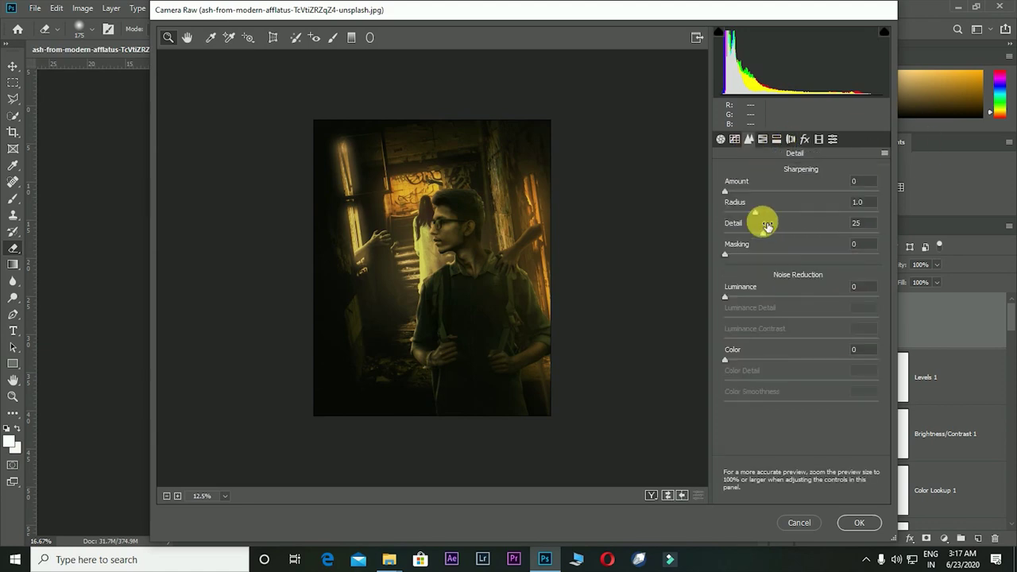
{"action": "left_click", "coordinate": [856, 286]}
{"action": "type", "text": "3"}
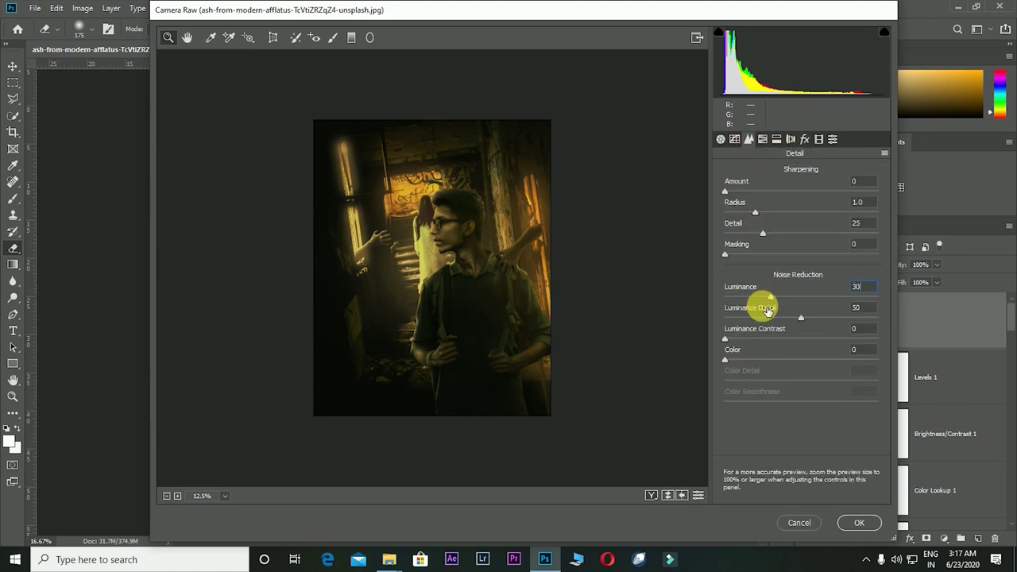
{"action": "left_click_drag", "start_coordinate": [725, 254], "coordinate": [790, 254]}
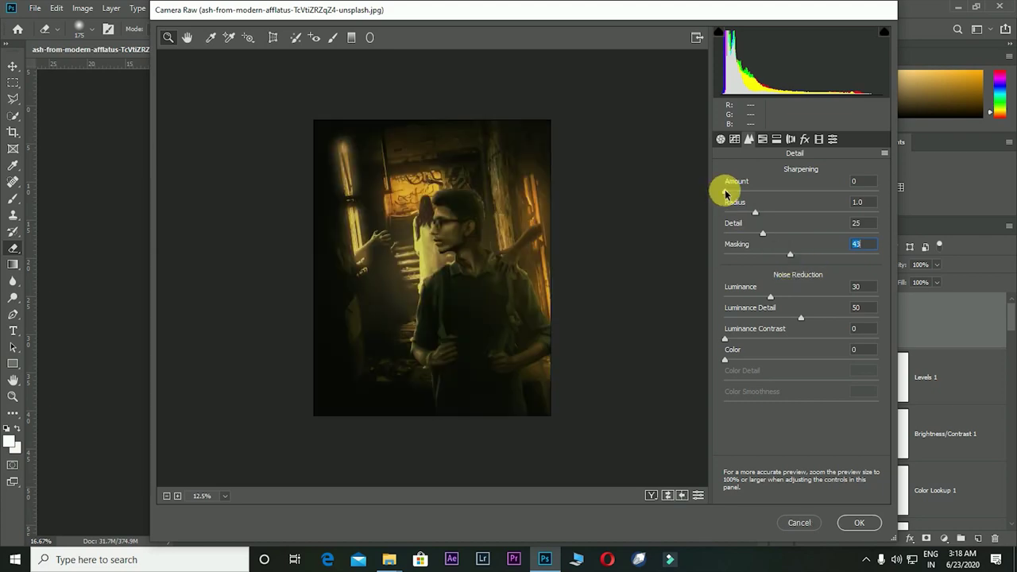
{"action": "left_click_drag", "start_coordinate": [725, 192], "coordinate": [803, 199]}
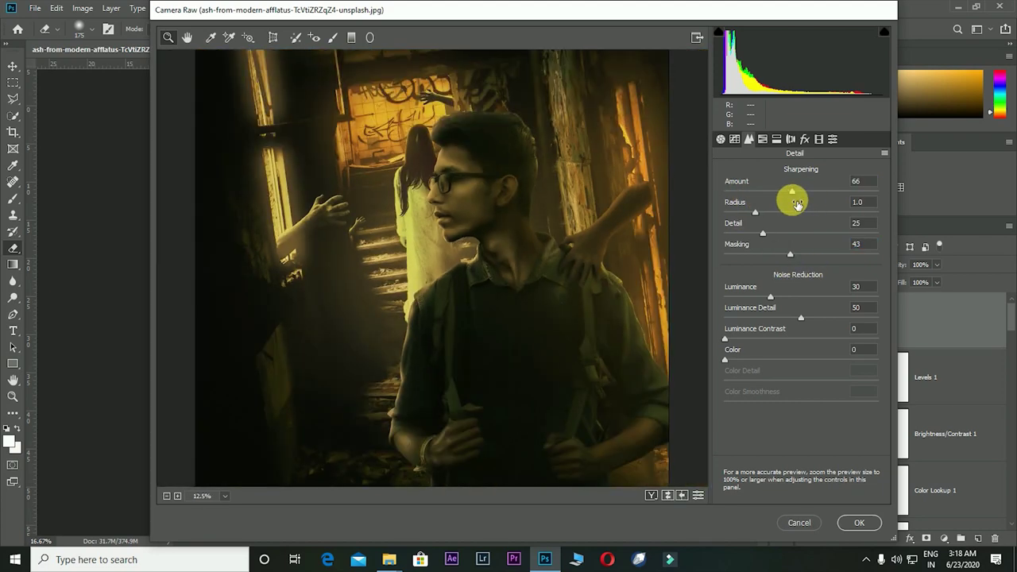
{"action": "left_click", "coordinate": [734, 139]}
{"action": "mouse_move", "coordinate": [801, 378]}
{"action": "left_mouse_down"}
{"action": "mouse_move", "coordinate": [859, 383]}
{"action": "mouse_move", "coordinate": [825, 386]}
{"action": "mouse_move", "coordinate": [835, 397]}
{"action": "mouse_move", "coordinate": [767, 397]}
{"action": "mouse_move", "coordinate": [800, 402]}
{"action": "left_mouse_up"}
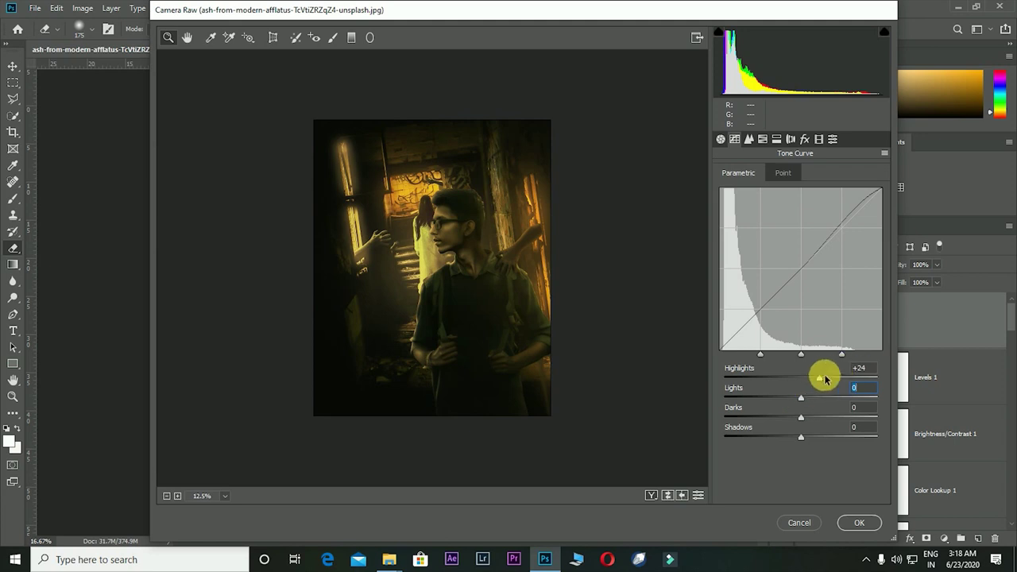
Set Temperature to 20 and drag a graduated filter up from the photo's bottom edge
{"action": "left_click", "coordinate": [721, 139]}
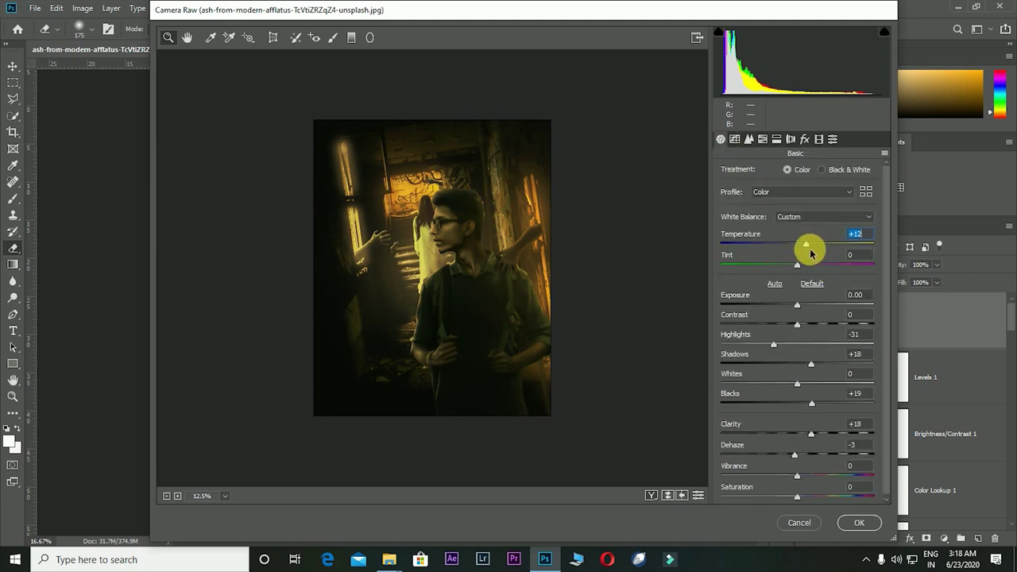
{"action": "left_click_drag", "start_coordinate": [810, 253], "coordinate": [818, 259]}
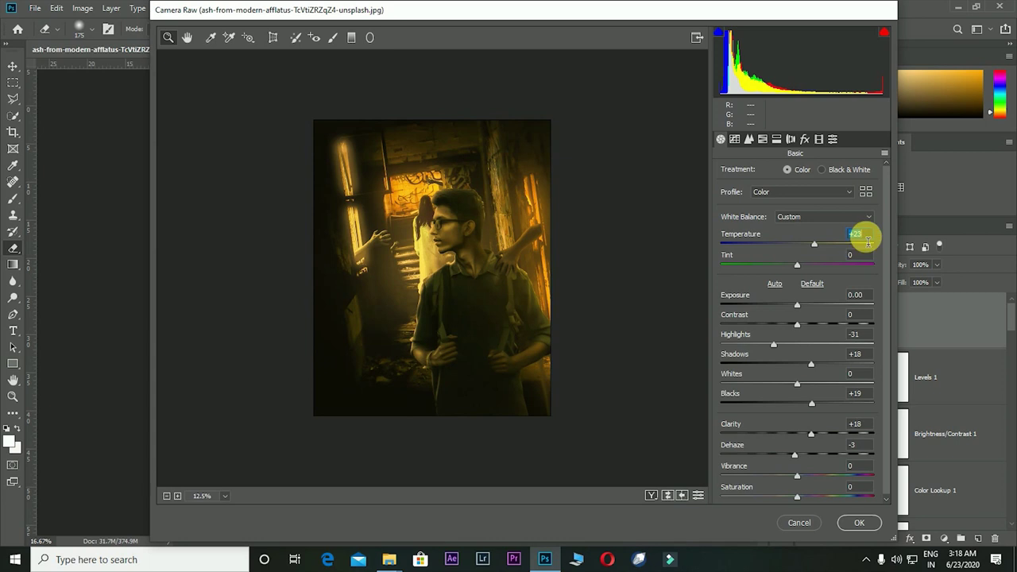
{"action": "type", "text": "20"}
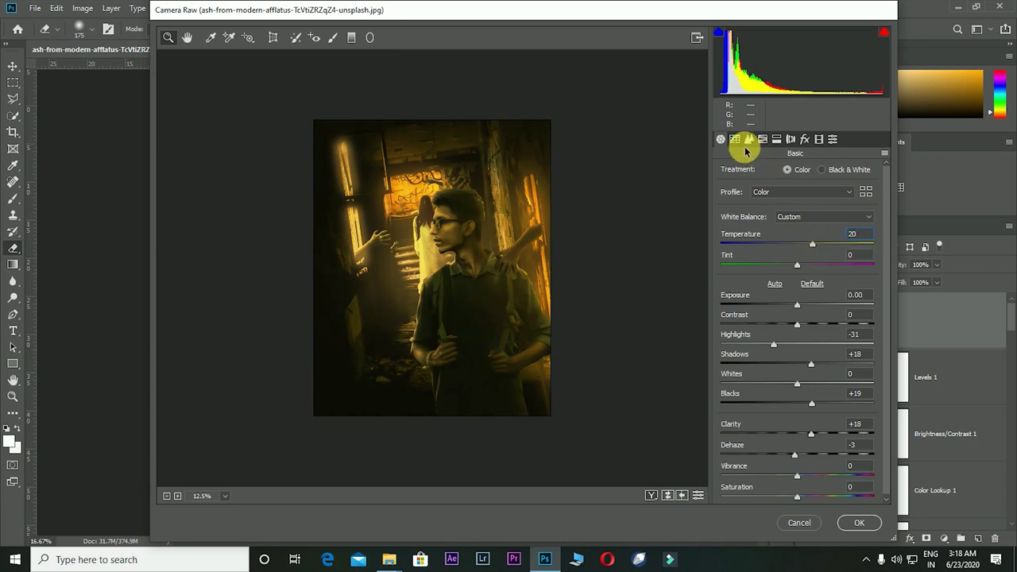
{"action": "left_click", "coordinate": [351, 37]}
{"action": "left_click_drag", "start_coordinate": [459, 431], "coordinate": [459, 371]}
Lower the graduated filter's exposure and move its edges higher up the photo
{"action": "left_click", "coordinate": [814, 236]}
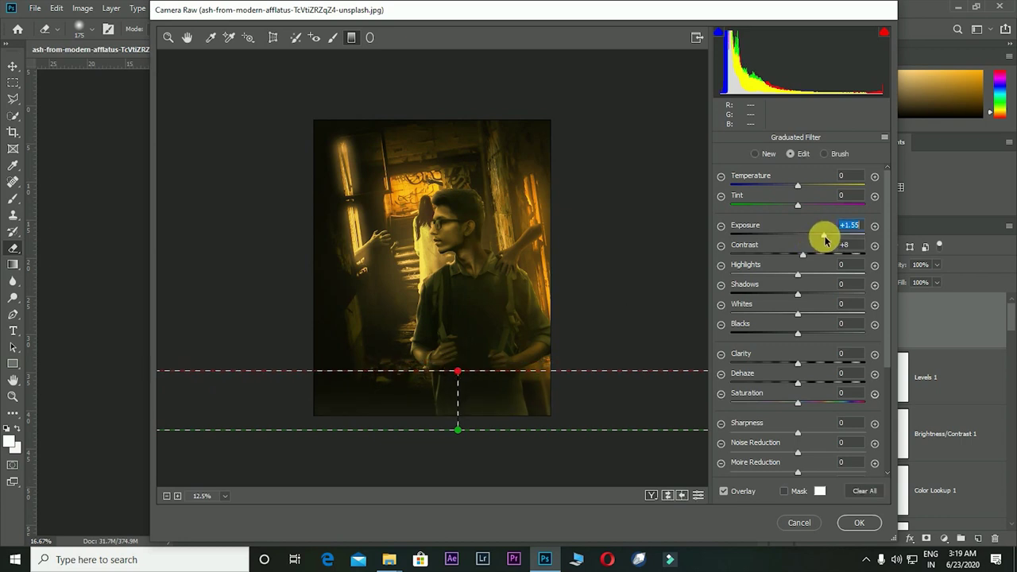
{"action": "left_click_drag", "start_coordinate": [825, 238], "coordinate": [780, 248]}
{"action": "left_click", "coordinate": [468, 376]}
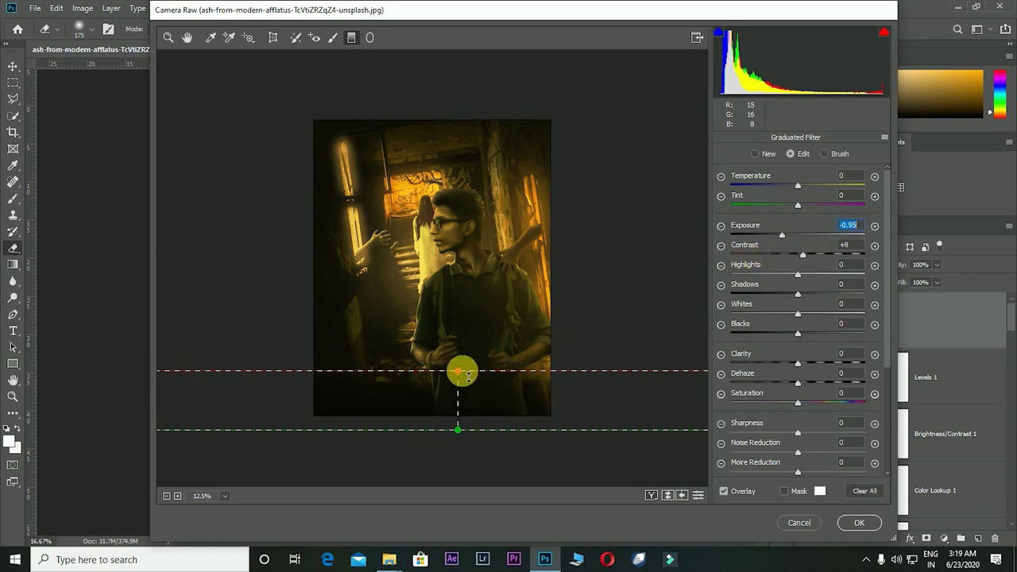
{"action": "left_click_drag", "start_coordinate": [459, 371], "coordinate": [458, 331]}
{"action": "left_click_drag", "start_coordinate": [458, 430], "coordinate": [459, 421]}
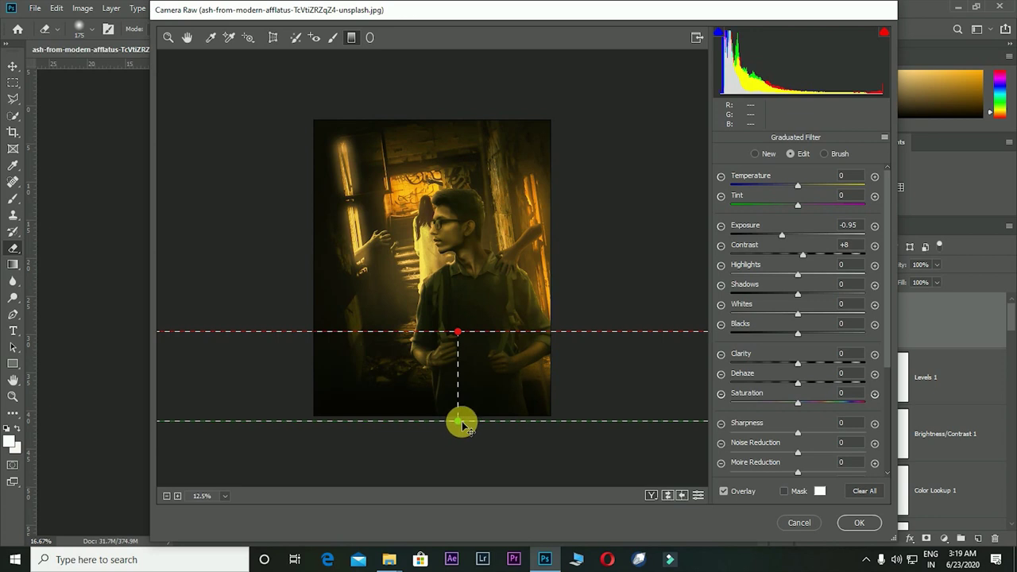
Tilt the graduated filter, then set Contrast 0, Dehaze -64 and Exposure -1.95
{"action": "key", "text": "ctrl+minus"}
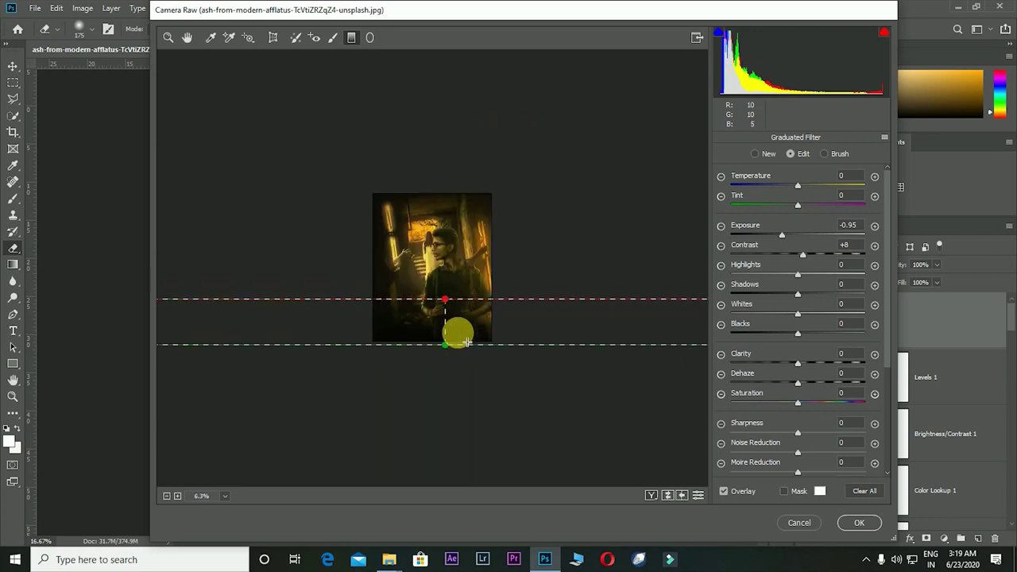
{"action": "key", "text": "ctrl+plus"}
{"action": "left_click_drag", "start_coordinate": [456, 333], "coordinate": [448, 331]}
{"action": "mouse_move", "coordinate": [447, 422]}
{"action": "left_mouse_down"}
{"action": "mouse_move", "coordinate": [469, 445]}
{"action": "mouse_move", "coordinate": [460, 430]}
{"action": "left_mouse_up"}
{"action": "left_click_drag", "start_coordinate": [786, 255], "coordinate": [798, 254]}
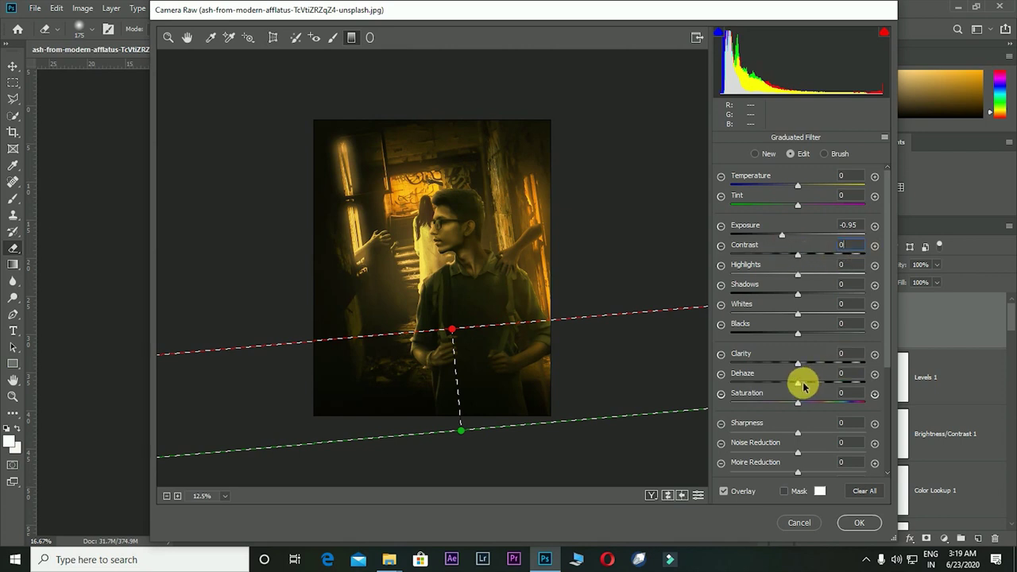
{"action": "left_click_drag", "start_coordinate": [798, 383], "coordinate": [765, 383]}
{"action": "left_click_drag", "start_coordinate": [784, 244], "coordinate": [765, 253]}
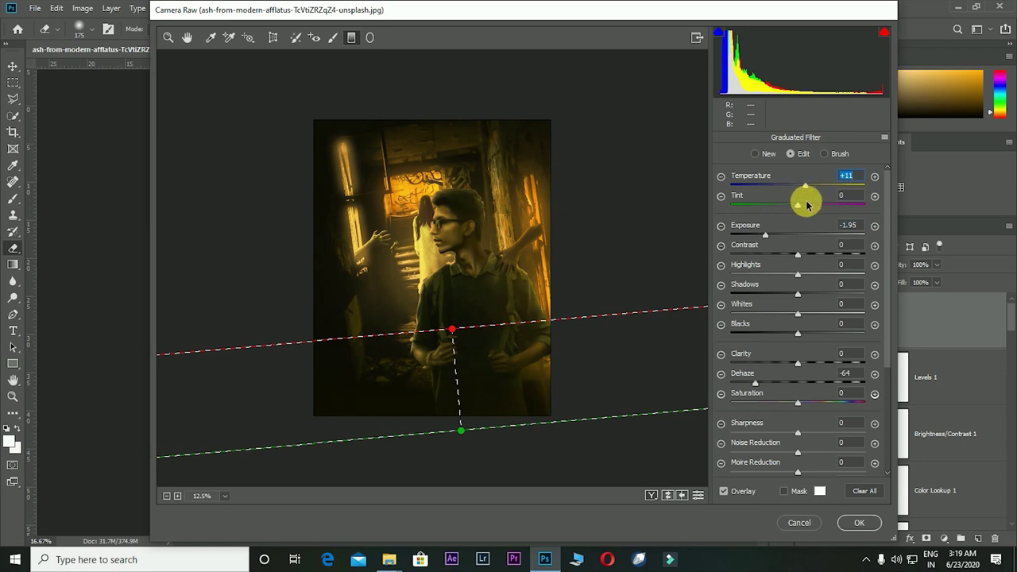
Draw a rotated radial filter ellipse covering the man and extending past the photo's bottom
{"action": "left_click", "coordinate": [370, 37]}
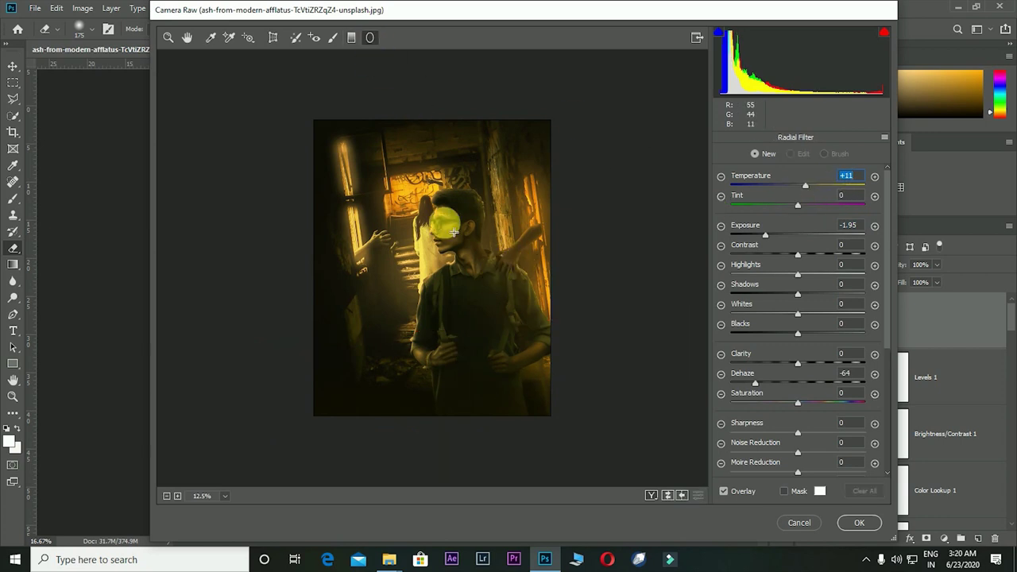
{"action": "left_click_drag", "start_coordinate": [448, 211], "coordinate": [476, 266]}
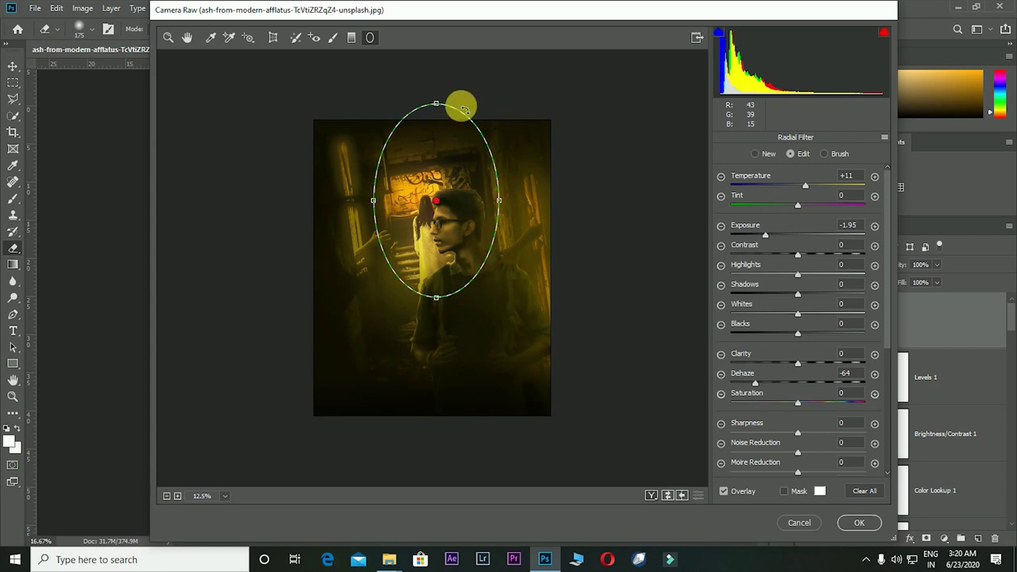
{"action": "left_click_drag", "start_coordinate": [461, 103], "coordinate": [390, 77]}
{"action": "left_click_drag", "start_coordinate": [484, 291], "coordinate": [500, 363]}
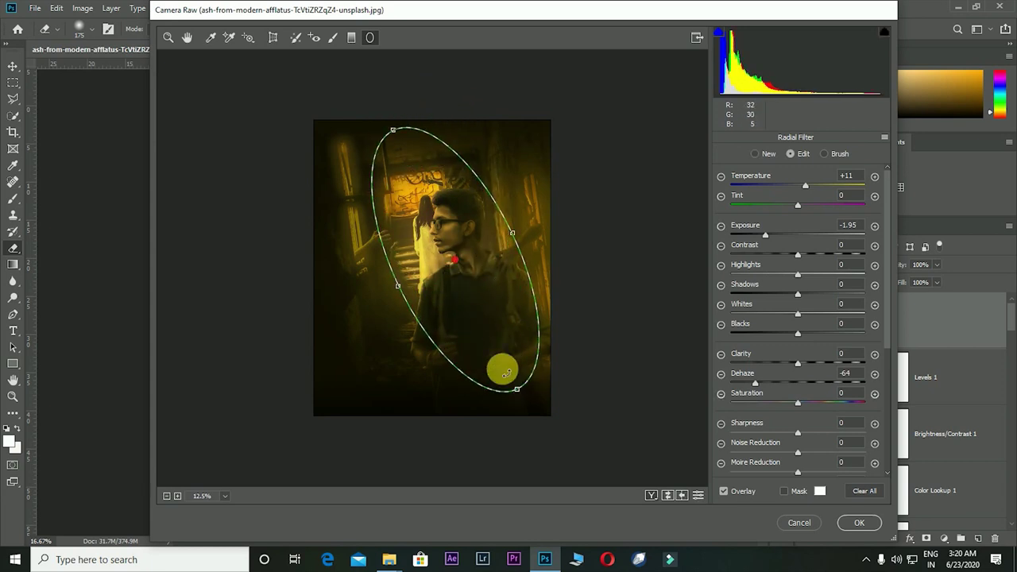
{"action": "left_click_drag", "start_coordinate": [374, 271], "coordinate": [389, 295]}
{"action": "left_click_drag", "start_coordinate": [507, 319], "coordinate": [496, 334]}
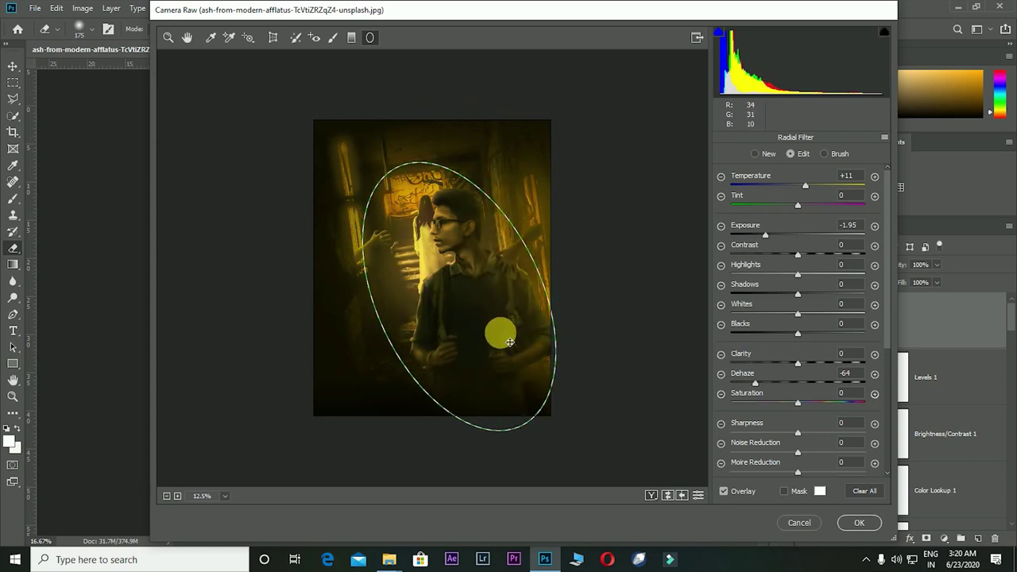
{"action": "mouse_move", "coordinate": [401, 141]}
{"action": "left_mouse_down"}
{"action": "mouse_move", "coordinate": [396, 157]}
{"action": "mouse_move", "coordinate": [379, 143]}
{"action": "left_mouse_up"}
{"action": "left_click_drag", "start_coordinate": [547, 259], "coordinate": [556, 254]}
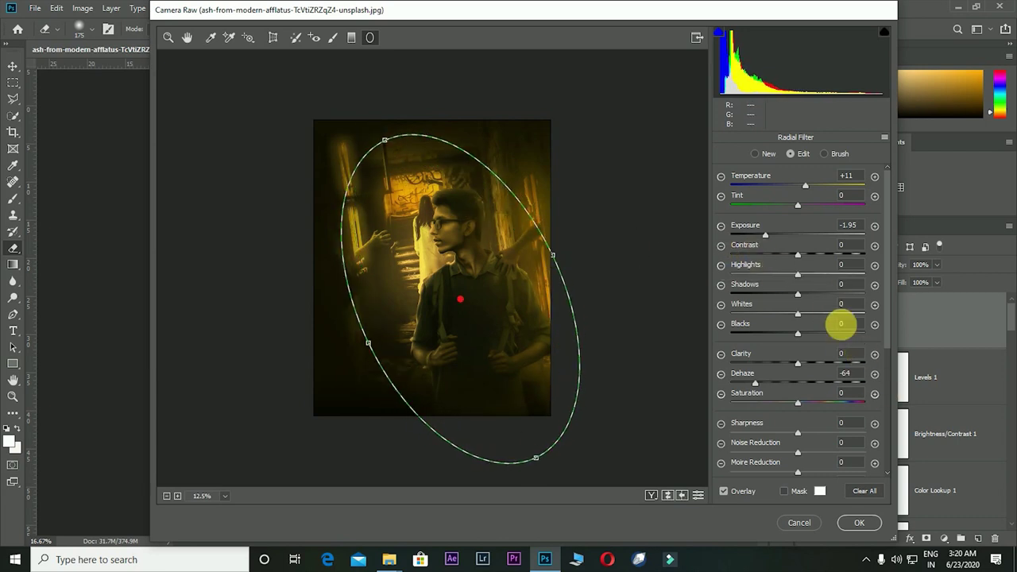
Try lower Dehaze with brighter Shadows and Highlights in the radial filter, then undo the edits
{"action": "scroll", "coordinate": [827, 448], "scroll_direction": "down", "scroll_amount": 5}
{"action": "scroll", "coordinate": [829, 445], "scroll_direction": "up", "scroll_amount": 2}
{"action": "scroll", "coordinate": [829, 445], "scroll_direction": "up", "scroll_amount": 3}
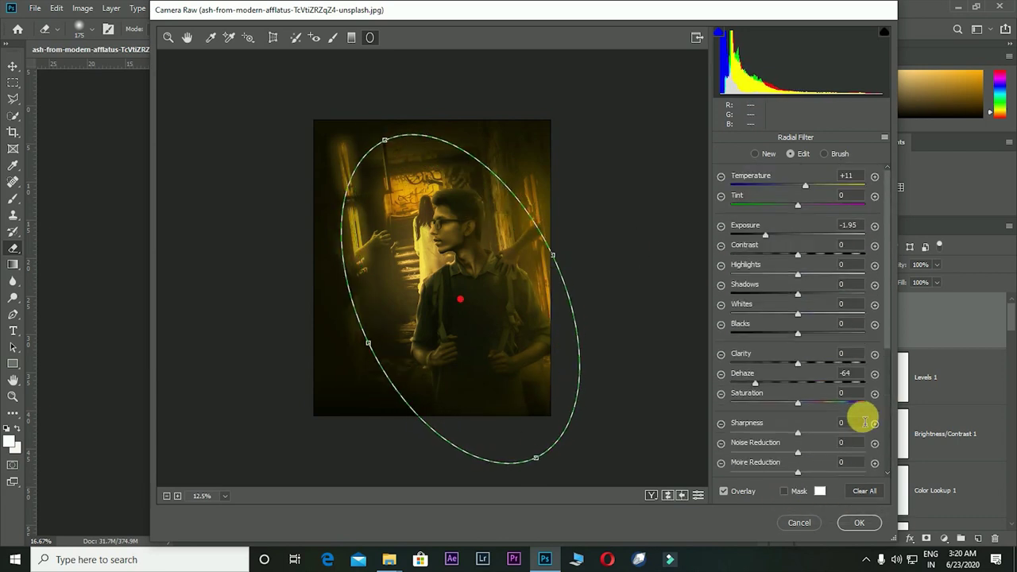
{"action": "left_click", "coordinate": [797, 383]}
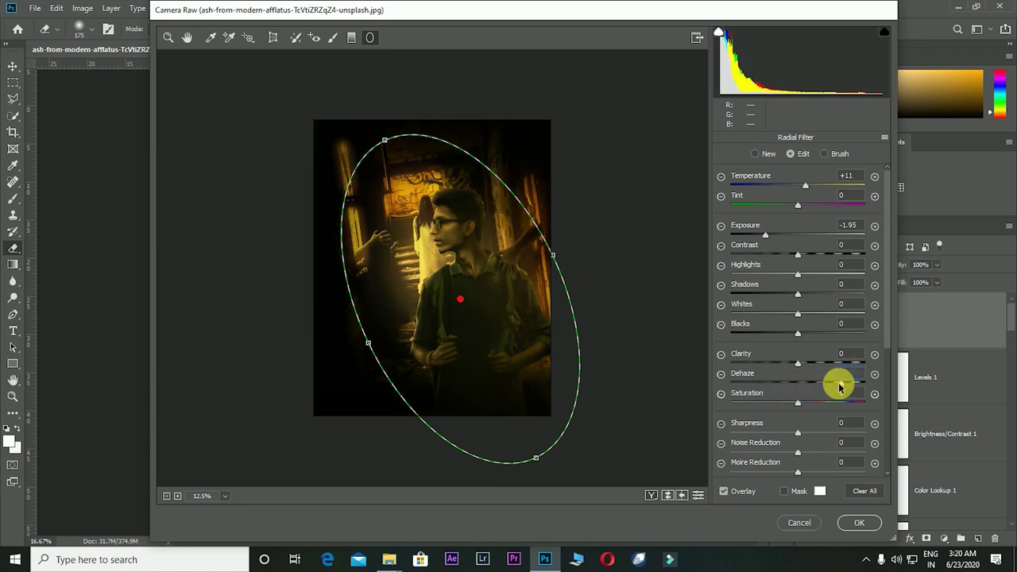
{"action": "mouse_move", "coordinate": [840, 387]}
{"action": "left_mouse_down"}
{"action": "mouse_move", "coordinate": [731, 390]}
{"action": "mouse_move", "coordinate": [764, 389]}
{"action": "left_mouse_up"}
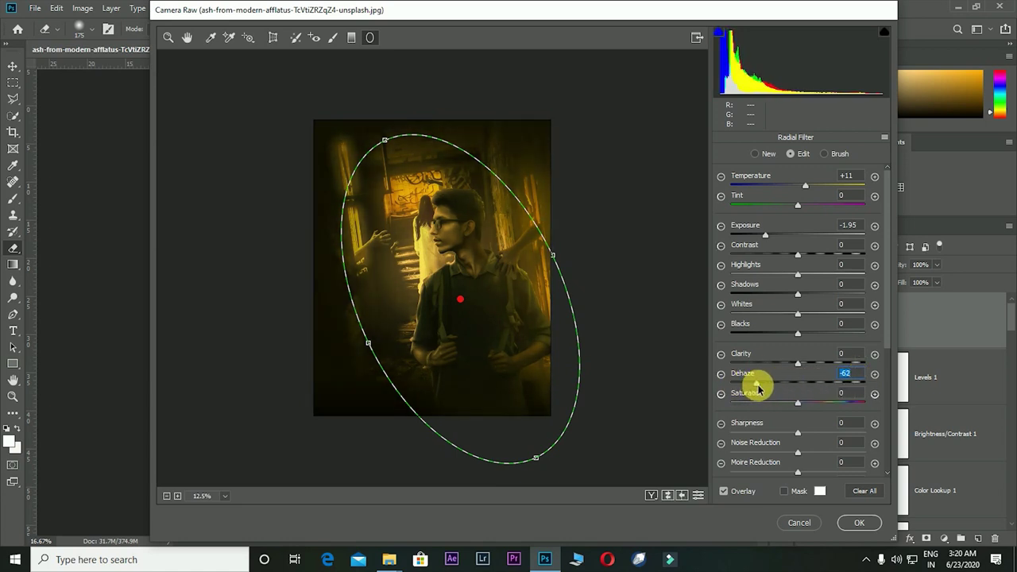
{"action": "left_click_drag", "start_coordinate": [829, 303], "coordinate": [977, 310]}
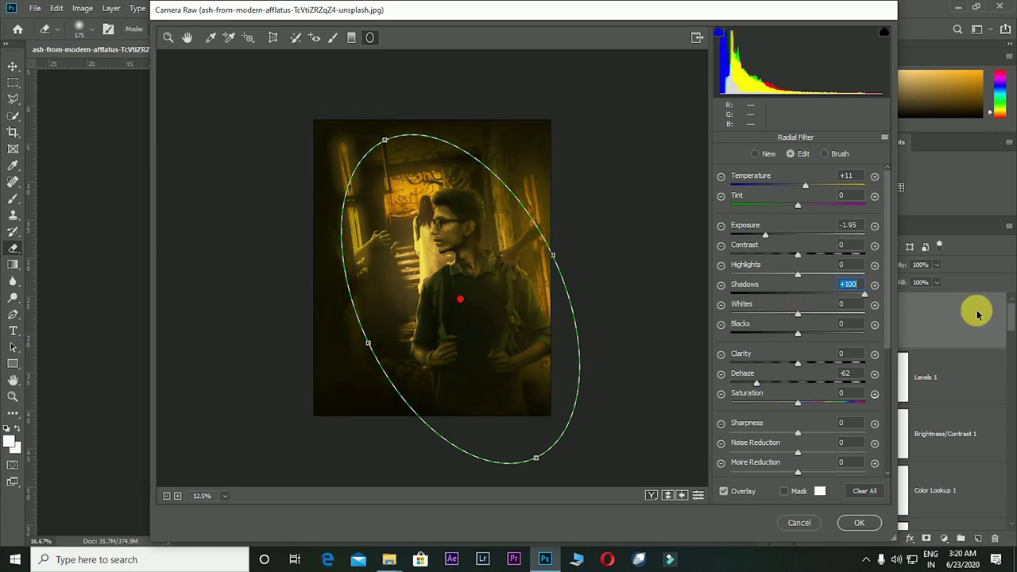
{"action": "mouse_move", "coordinate": [749, 273]}
{"action": "left_mouse_down"}
{"action": "mouse_move", "coordinate": [892, 284]}
{"action": "mouse_move", "coordinate": [843, 283]}
{"action": "left_mouse_up"}
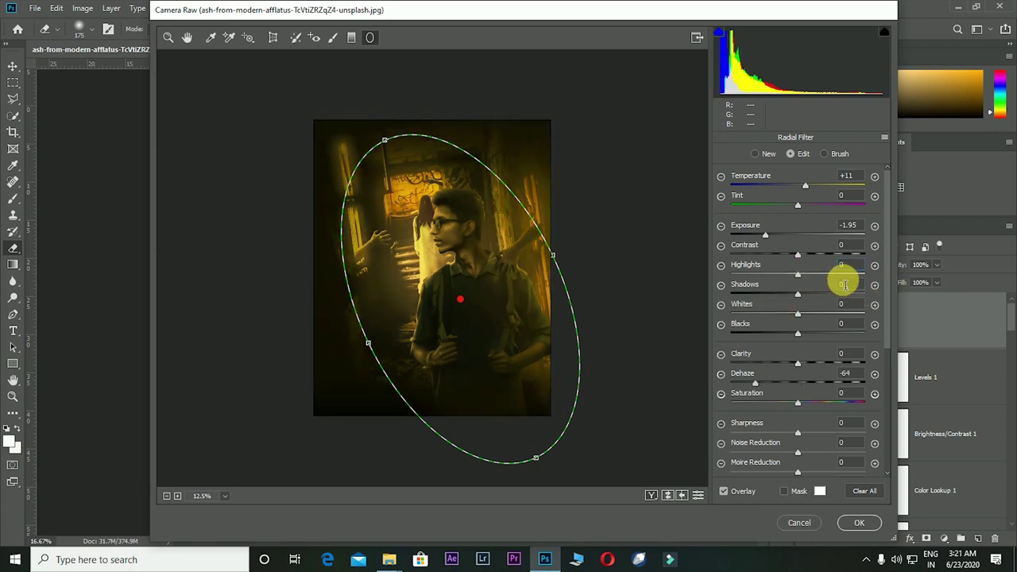
{"action": "key", "text": "ctrl+z"}
{"action": "key", "text": "ctrl+z"}
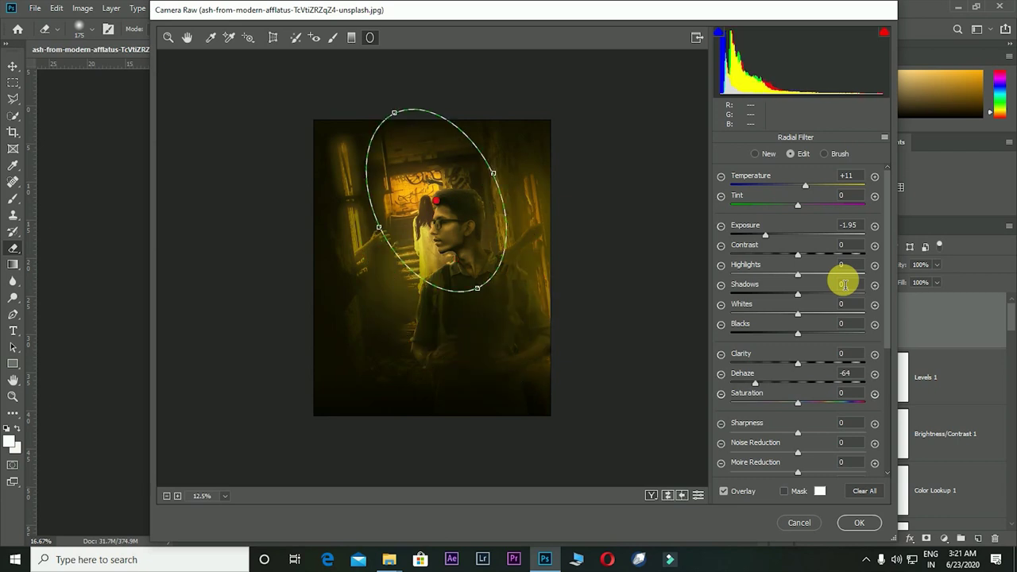
{"action": "key", "text": "ctrl+z"}
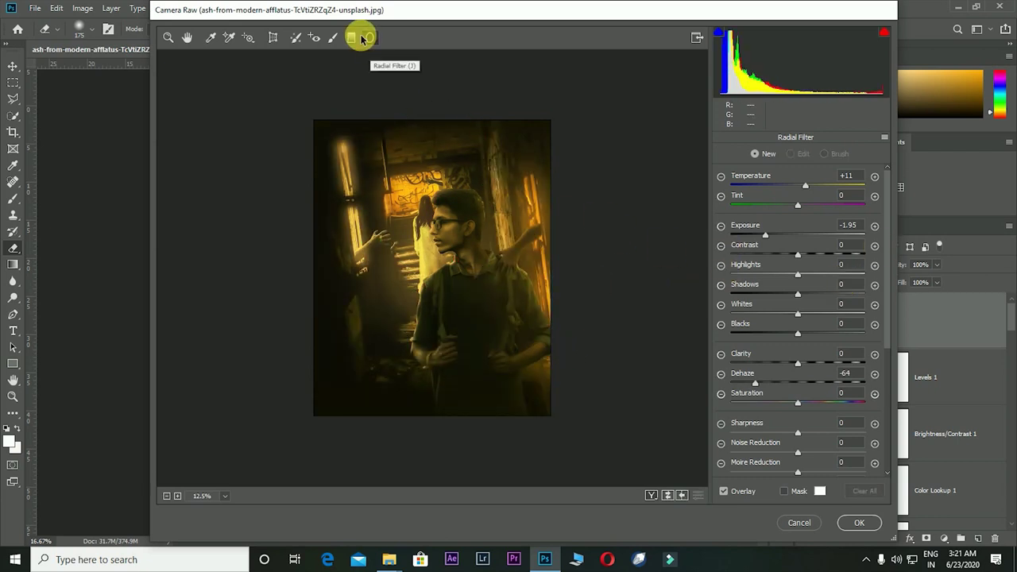
Return to the Basic adjustments and apply Camera Raw as a smart filter on Layer 18
{"action": "left_click", "coordinate": [167, 37]}
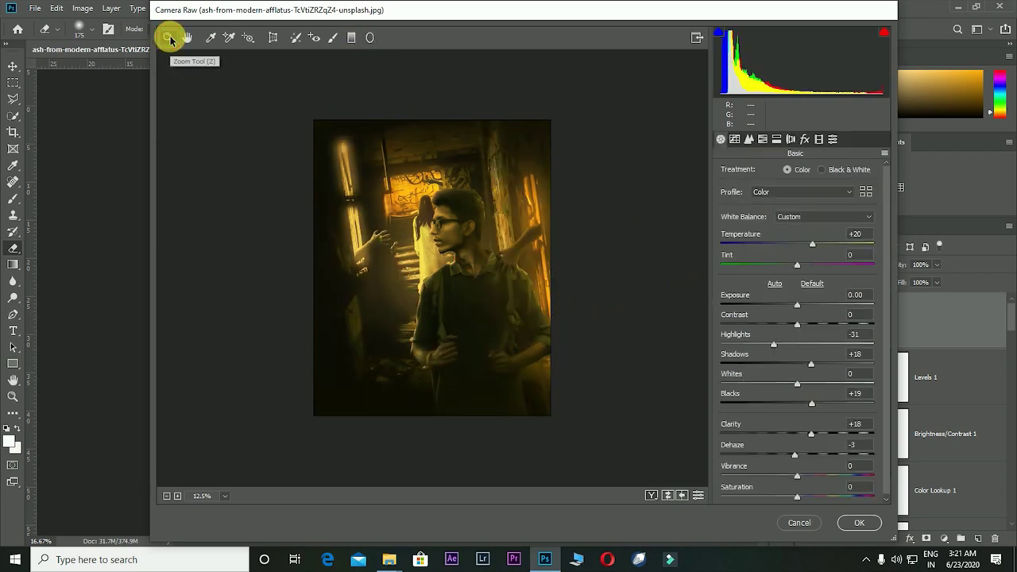
{"action": "left_click", "coordinate": [859, 522]}
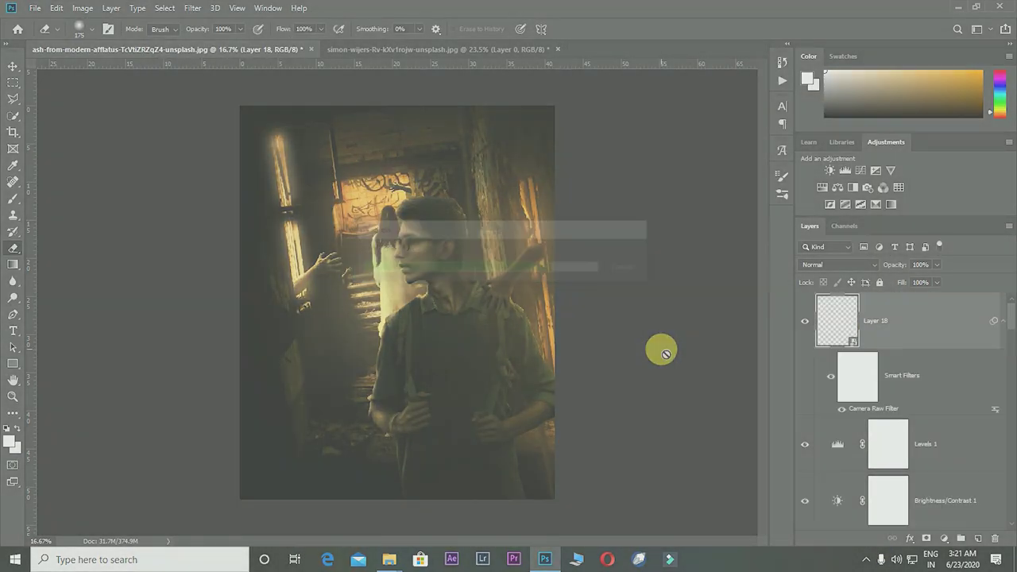